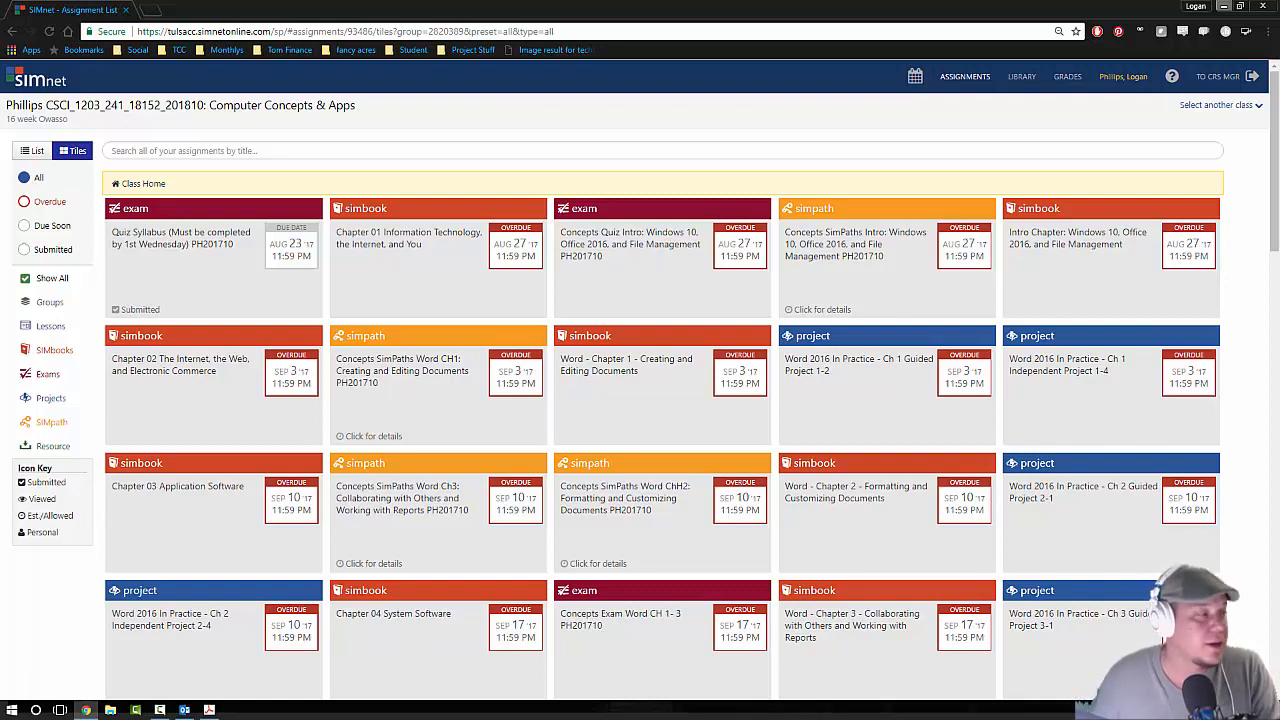
- Open the Word 2016 Ch 1 Guided Project 1-2 assignment and download its Windows instructions and start file
click(57, 402)
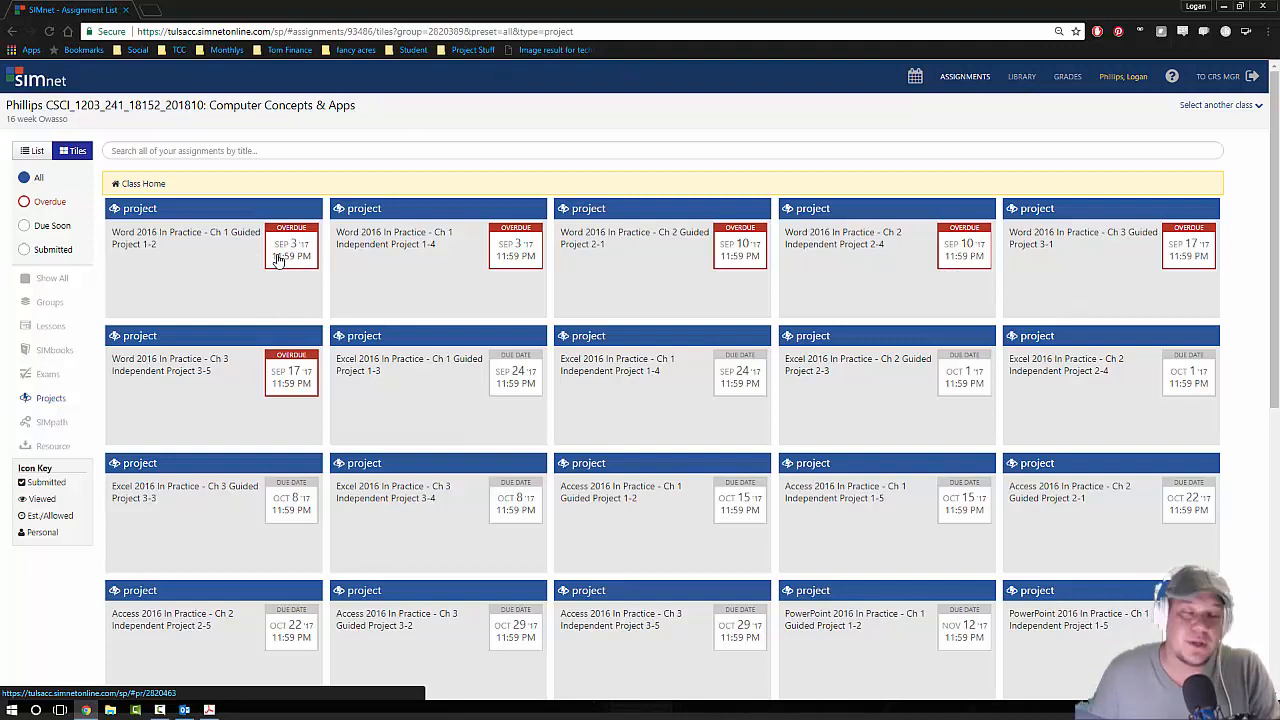
click(183, 246)
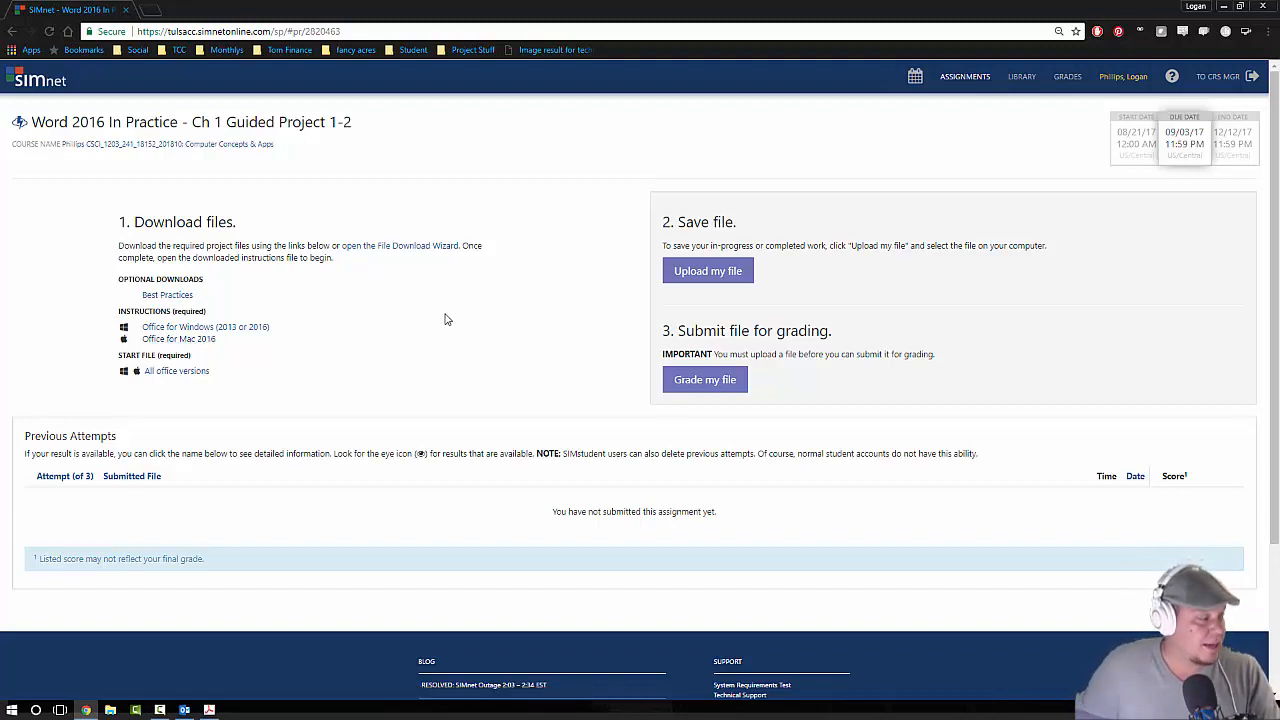
click(215, 329)
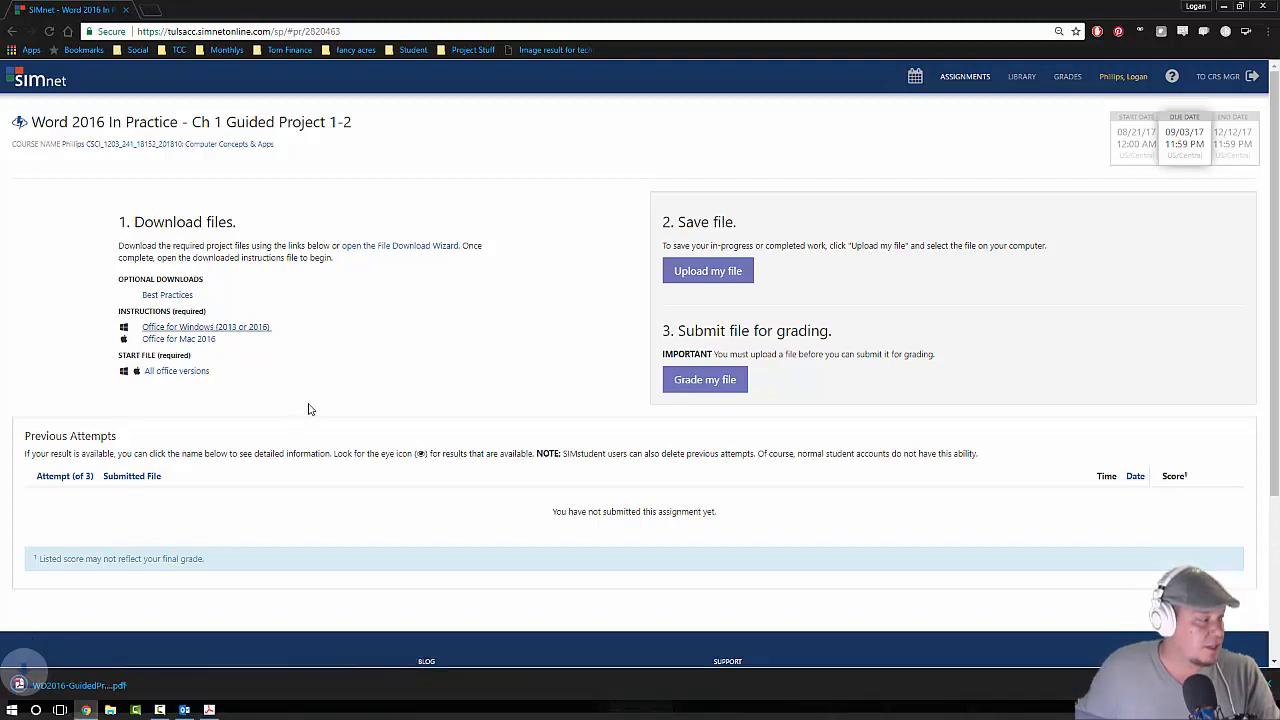
click(177, 372)
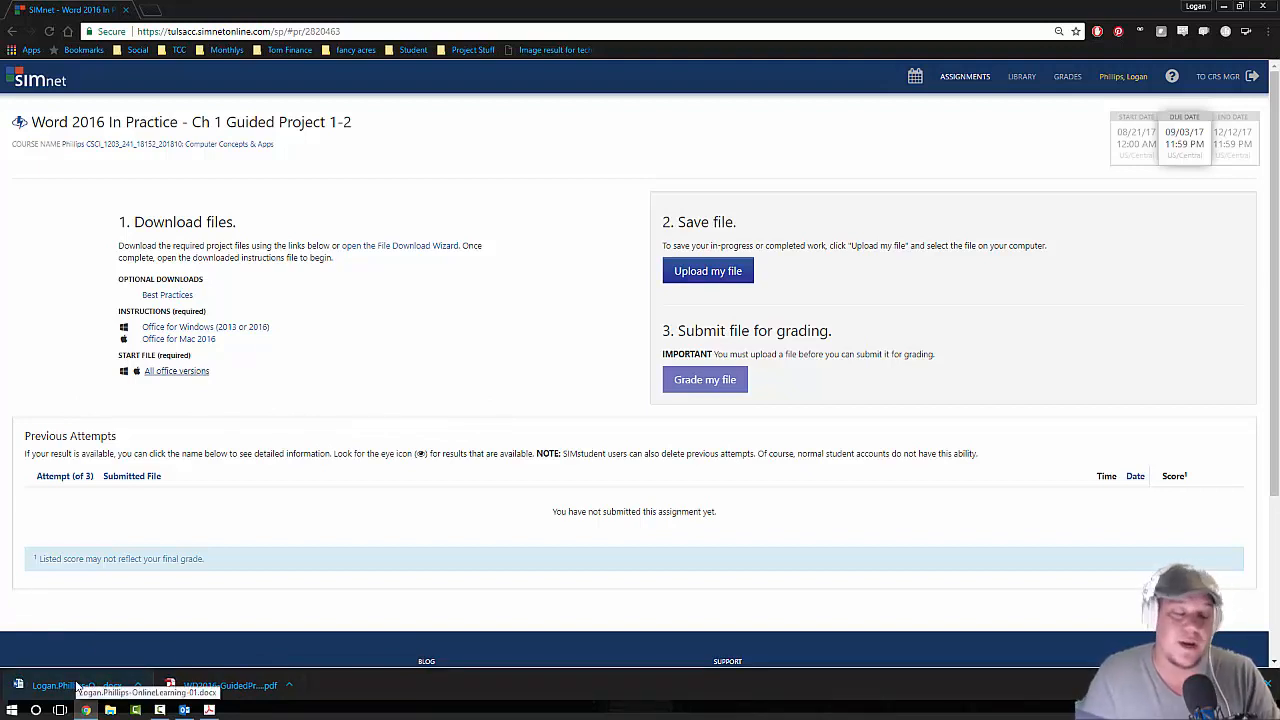
- Open the downloaded Guided Project 1-2 instructions PDF and skim through its pages
click(249, 690)
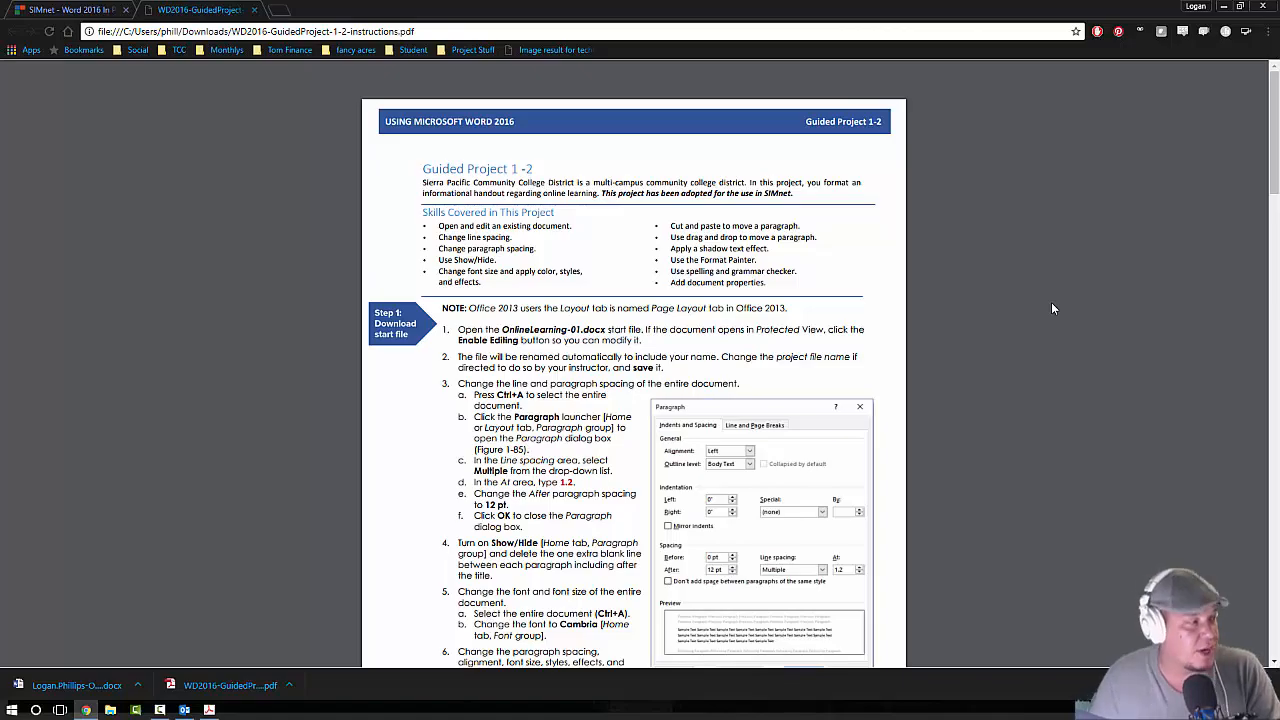
scroll(1030, 341, down, 20)
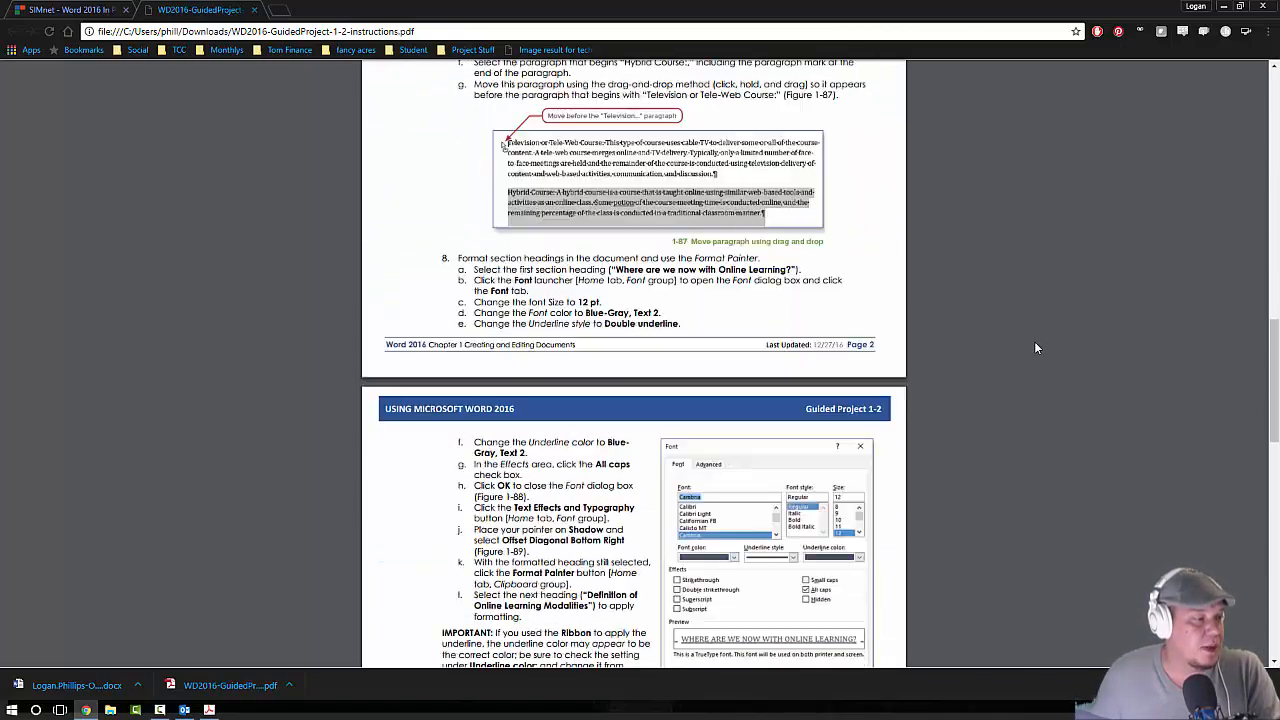
scroll(1056, 345, up, 10)
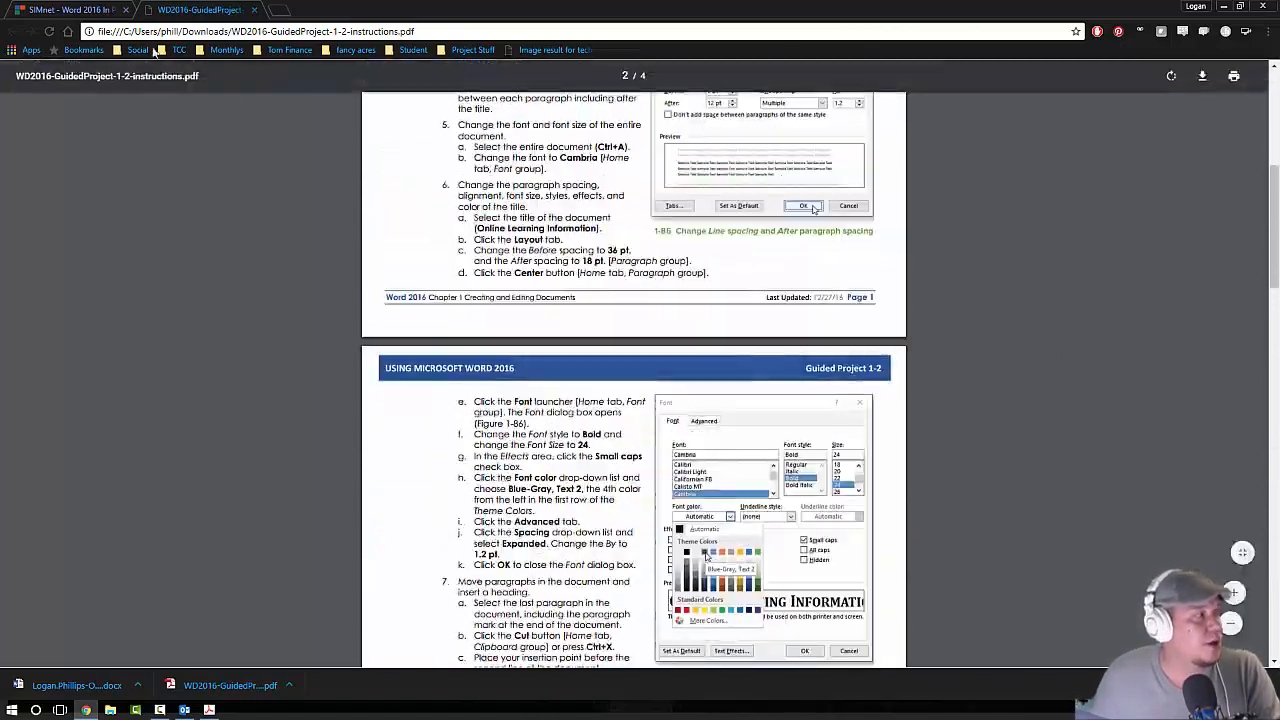
key(ctrl+w)
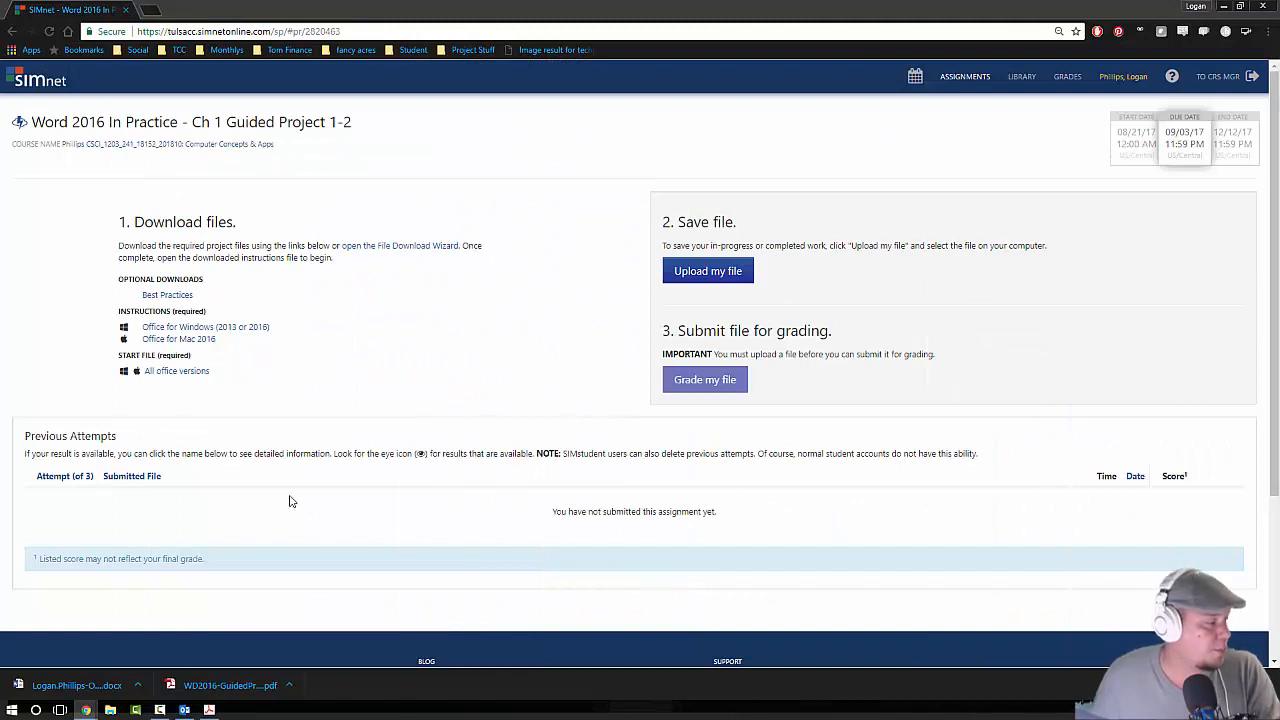
- Open the downloaded OnlineLearning-01 start file in Word and enable editing
click(76, 686)
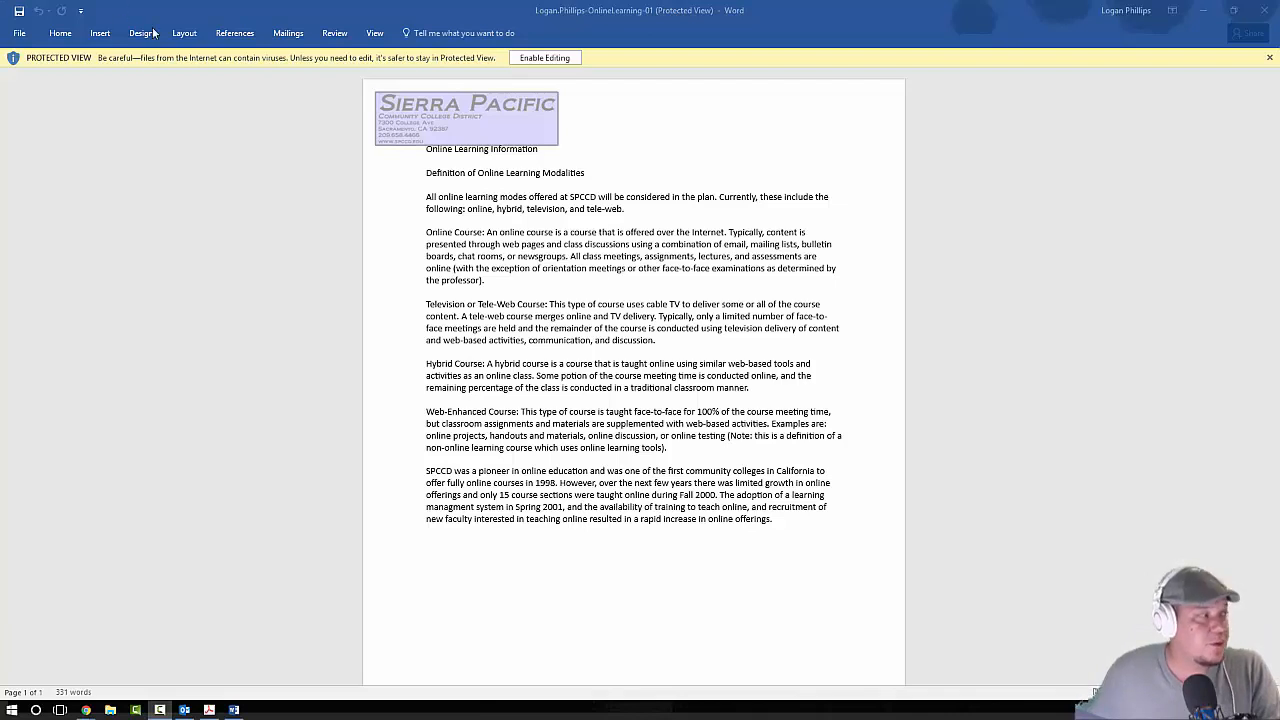
click(560, 60)
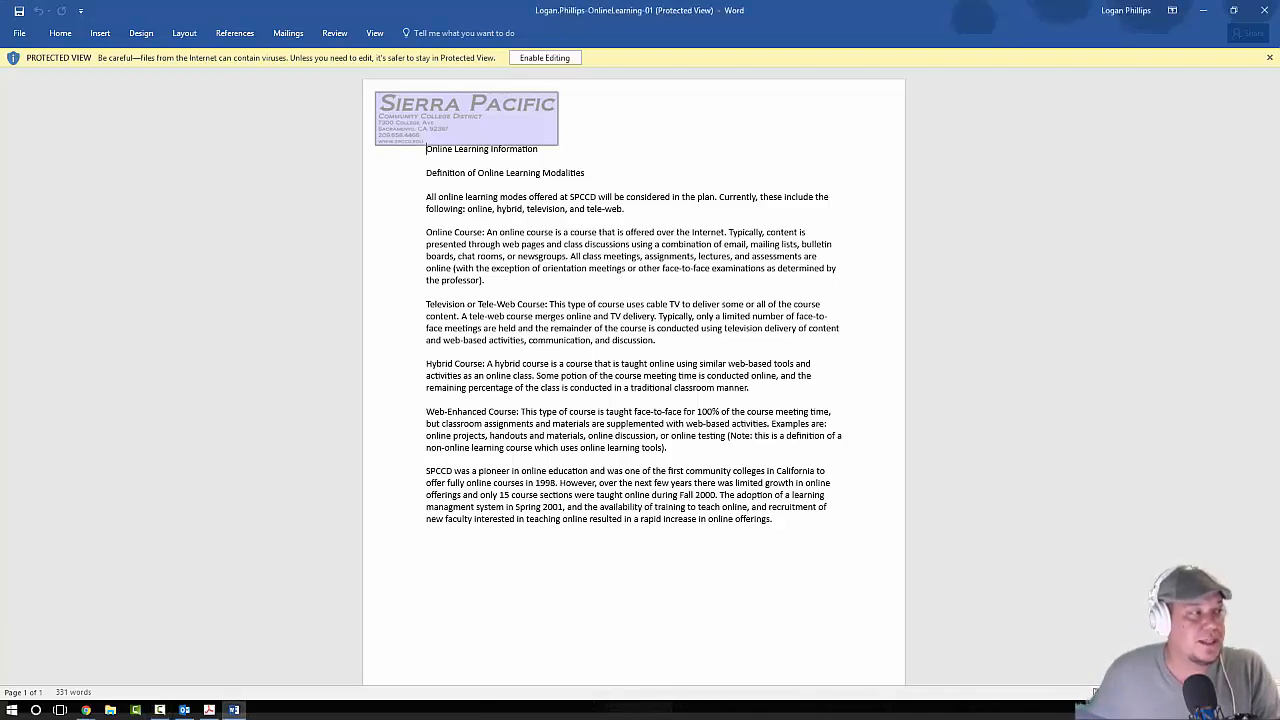
click(547, 58)
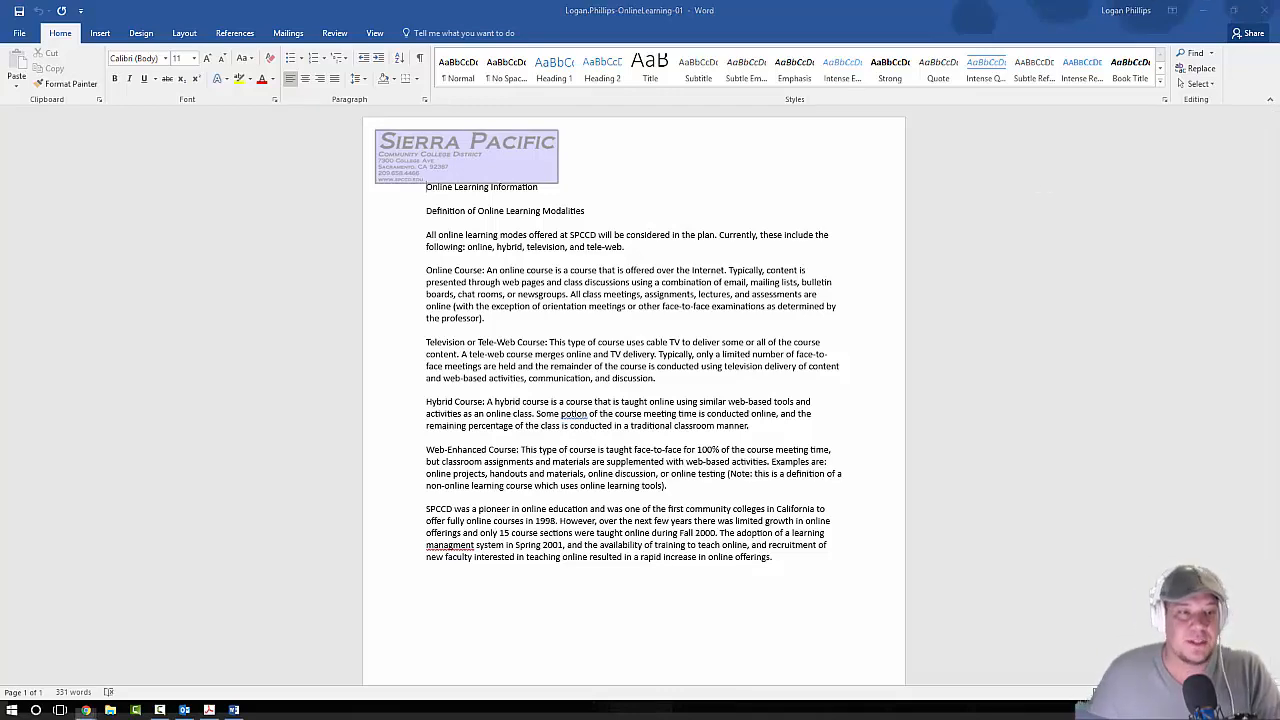
- Review the opening steps on page 1 of the instructions PDF and return to the Word document
drag(1279, 8, 567, 2)
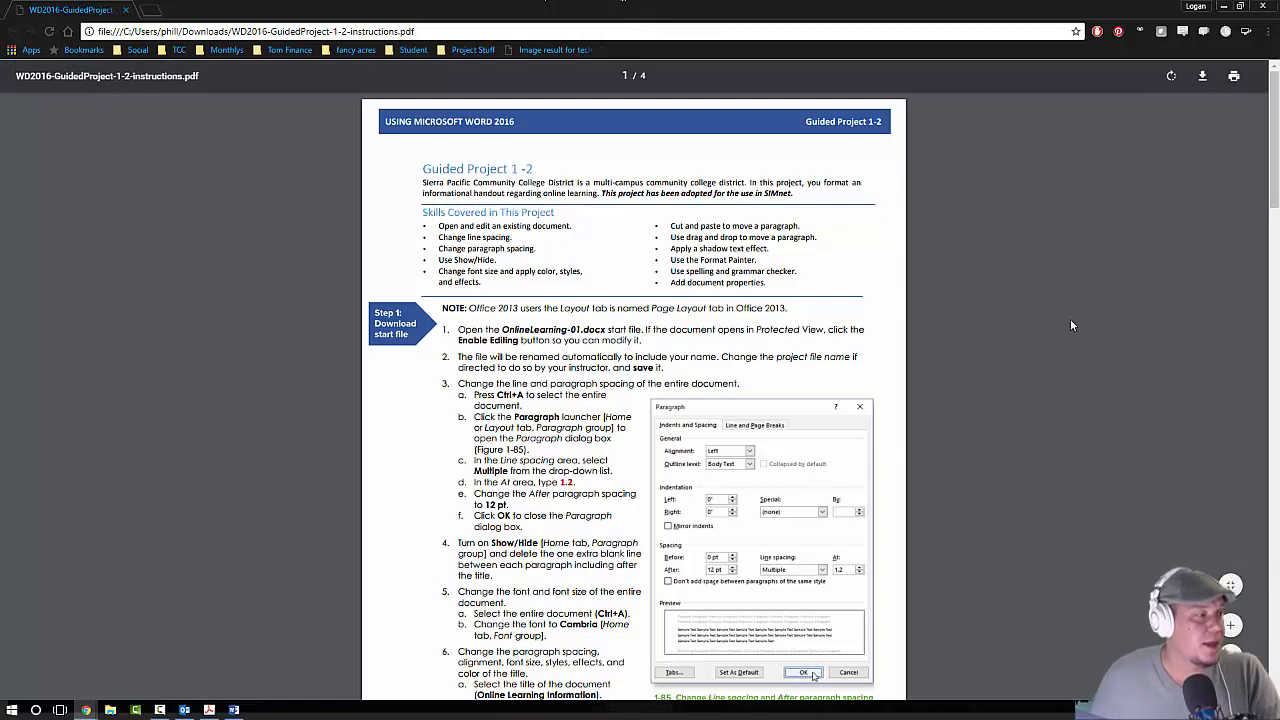
scroll(1070, 326, down, 2)
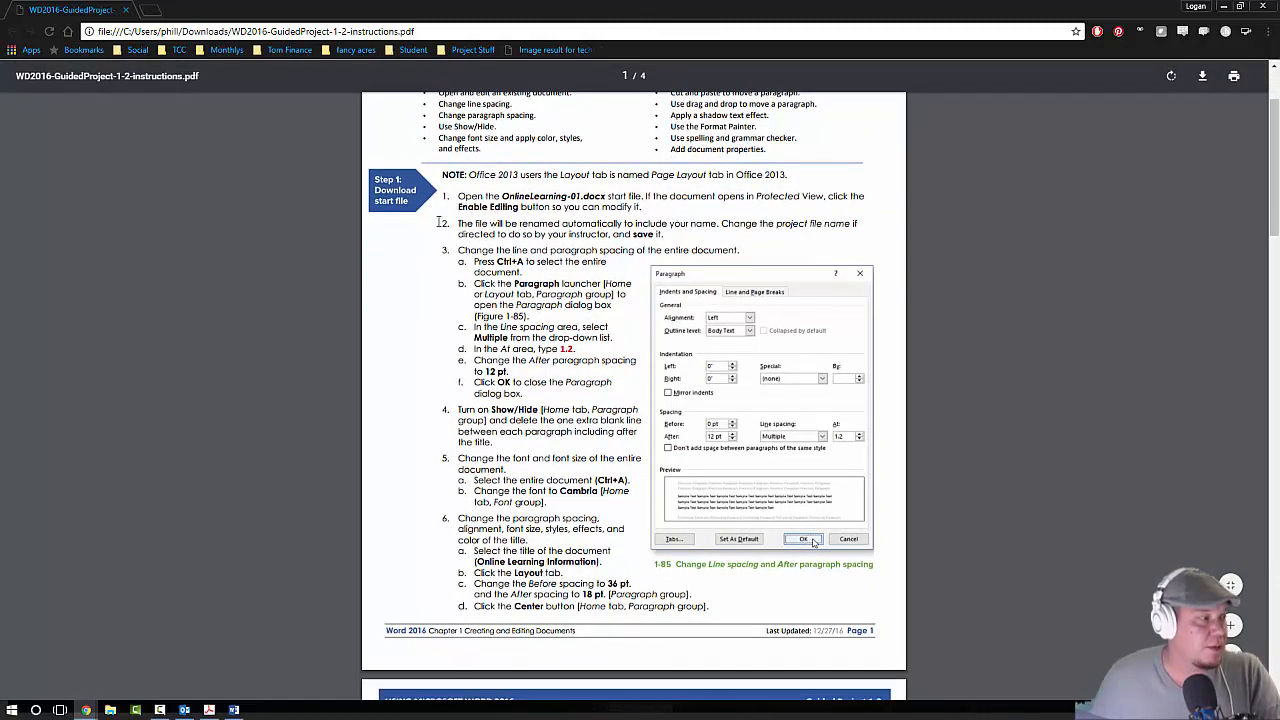
double_click(580, 5)
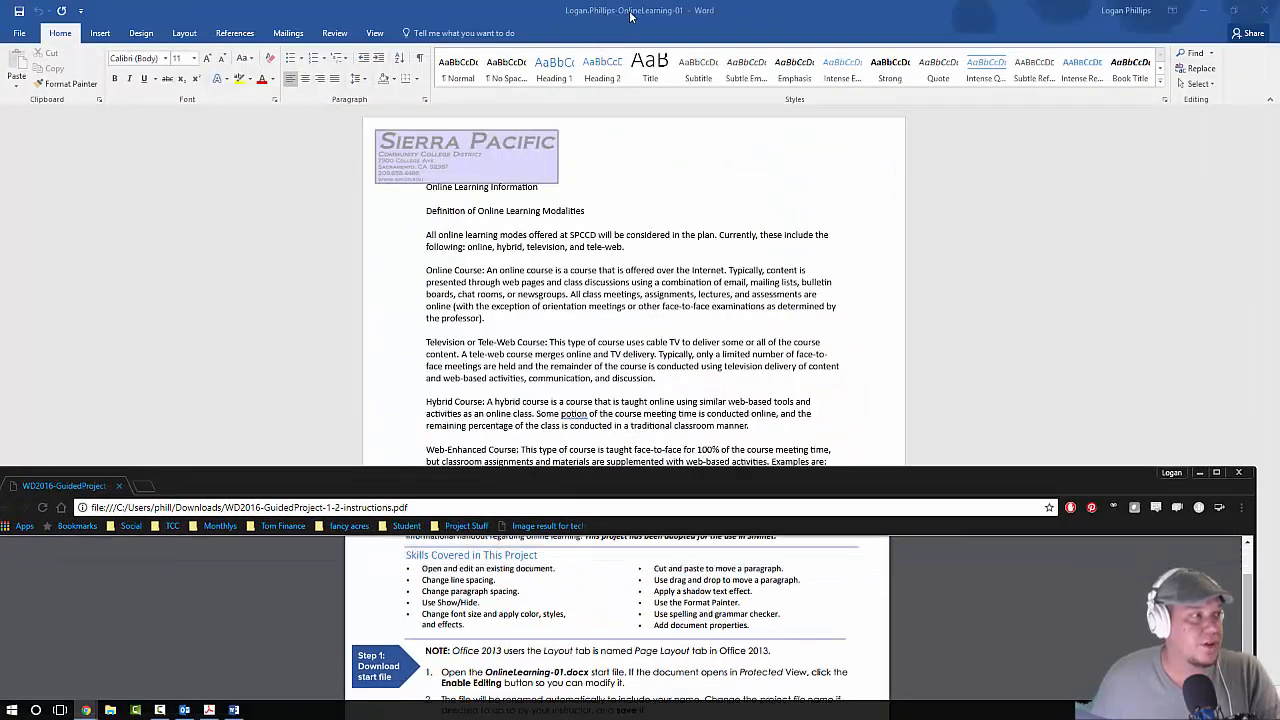
double_click(755, 483)
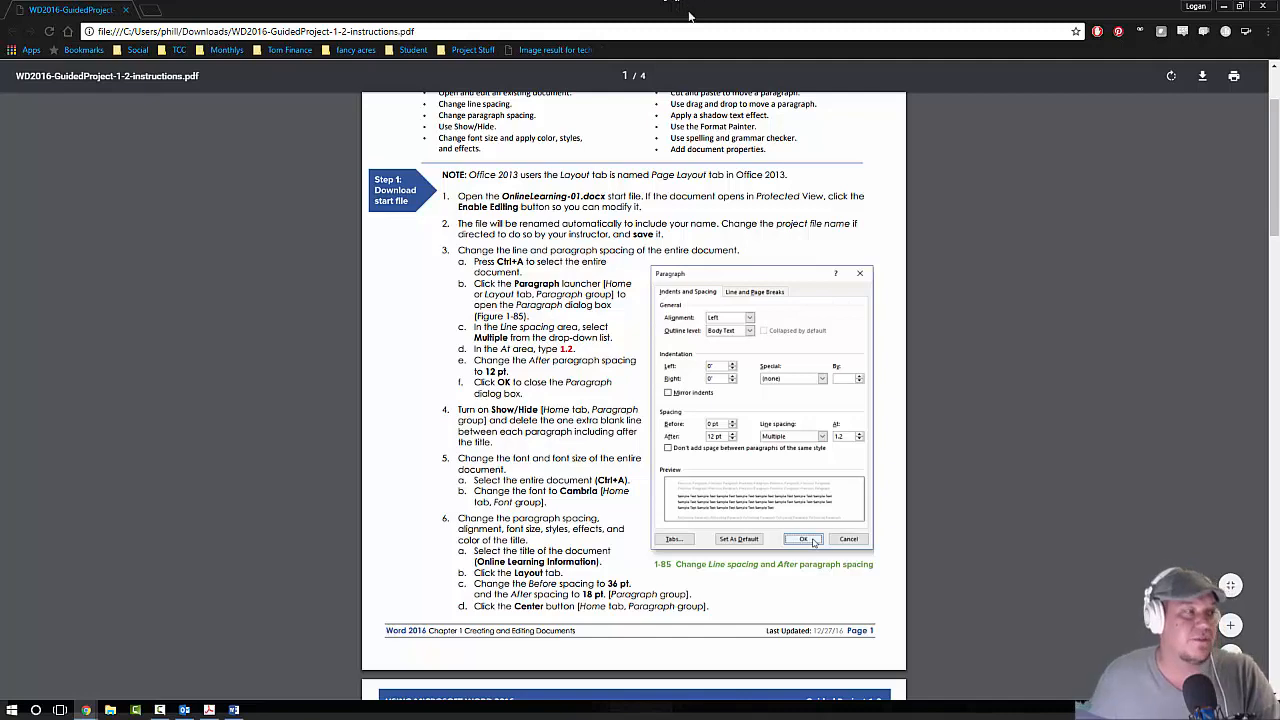
key(alt+Tab)
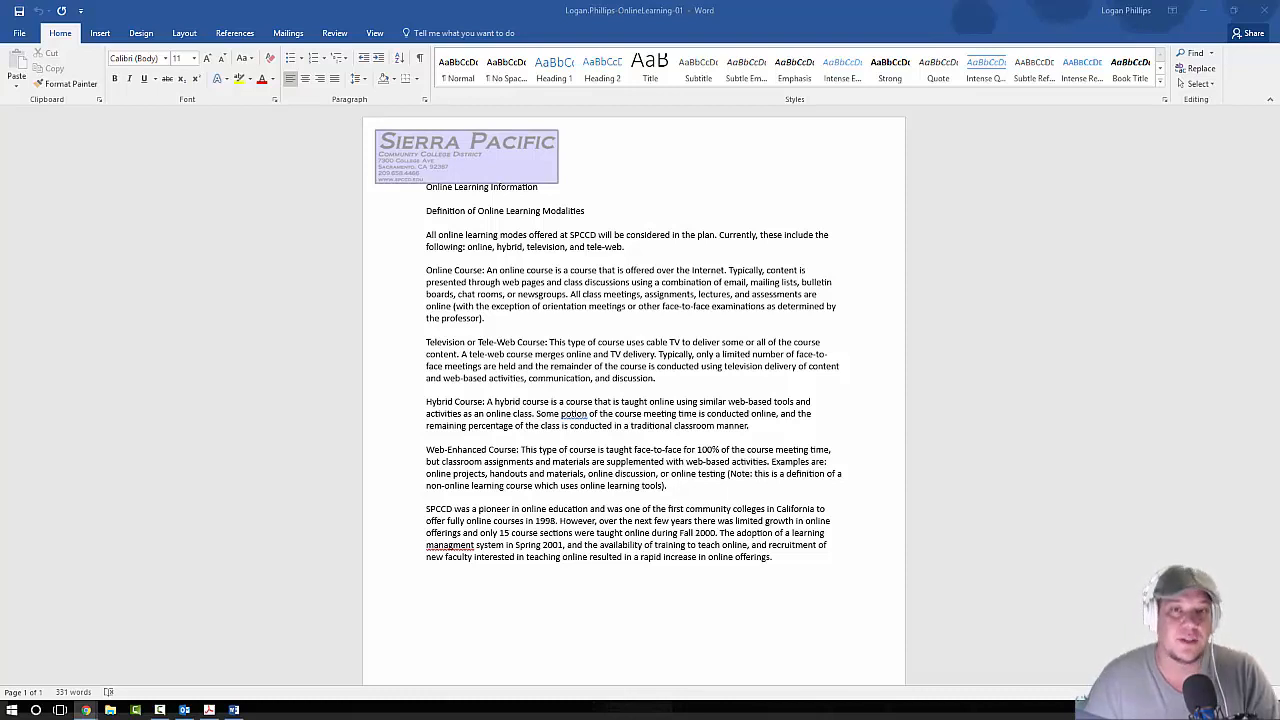
- Save a copy of the document to the Desktop as a Word Document, keeping its file name
click(20, 35)
click(20, 35)
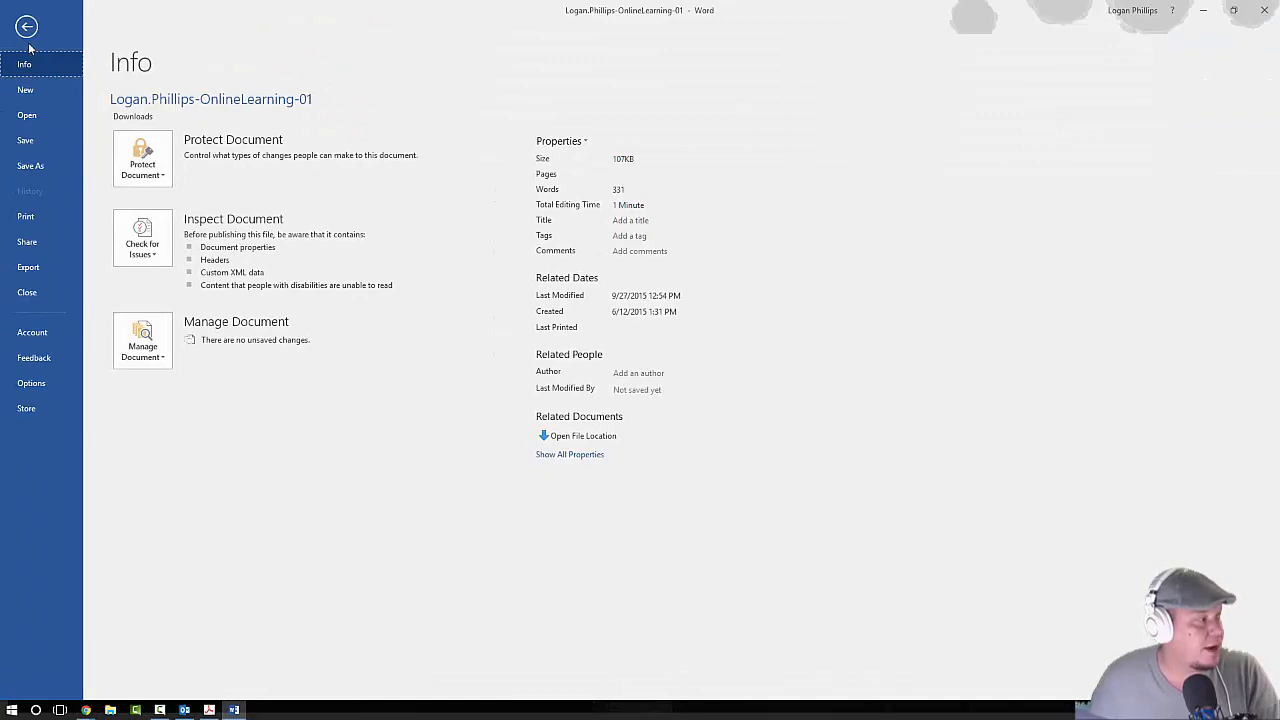
click(50, 168)
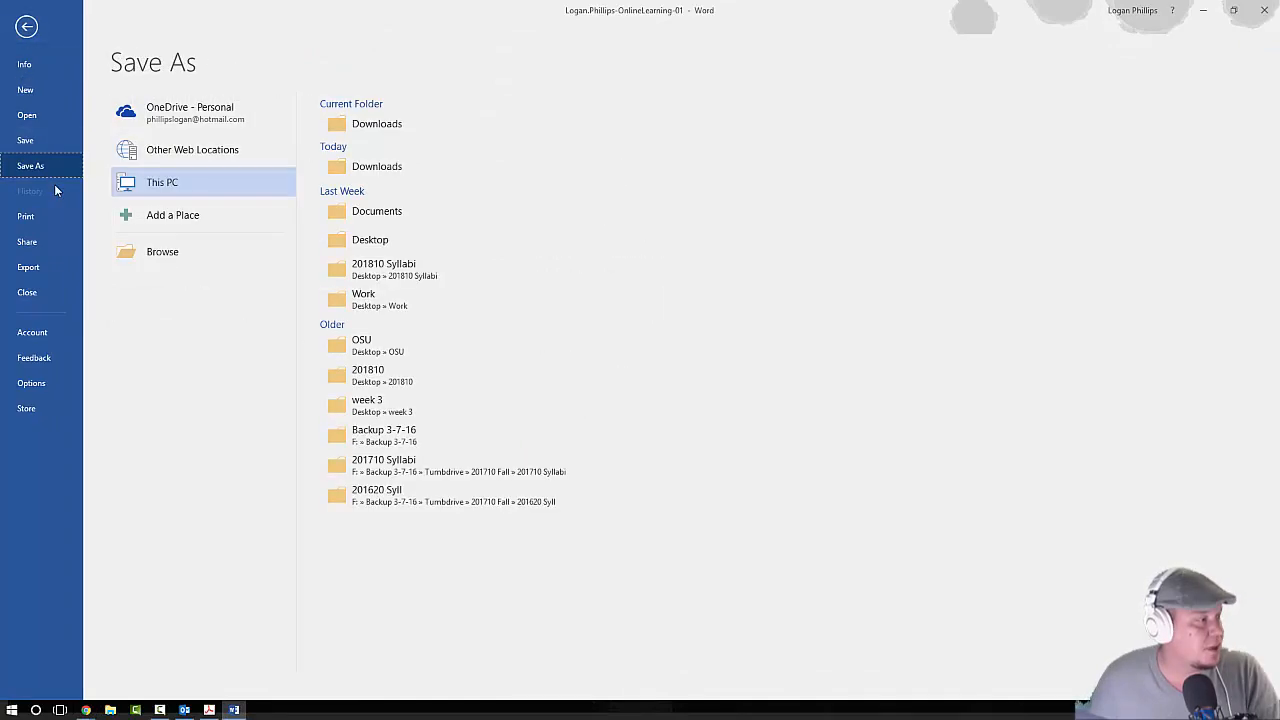
click(186, 251)
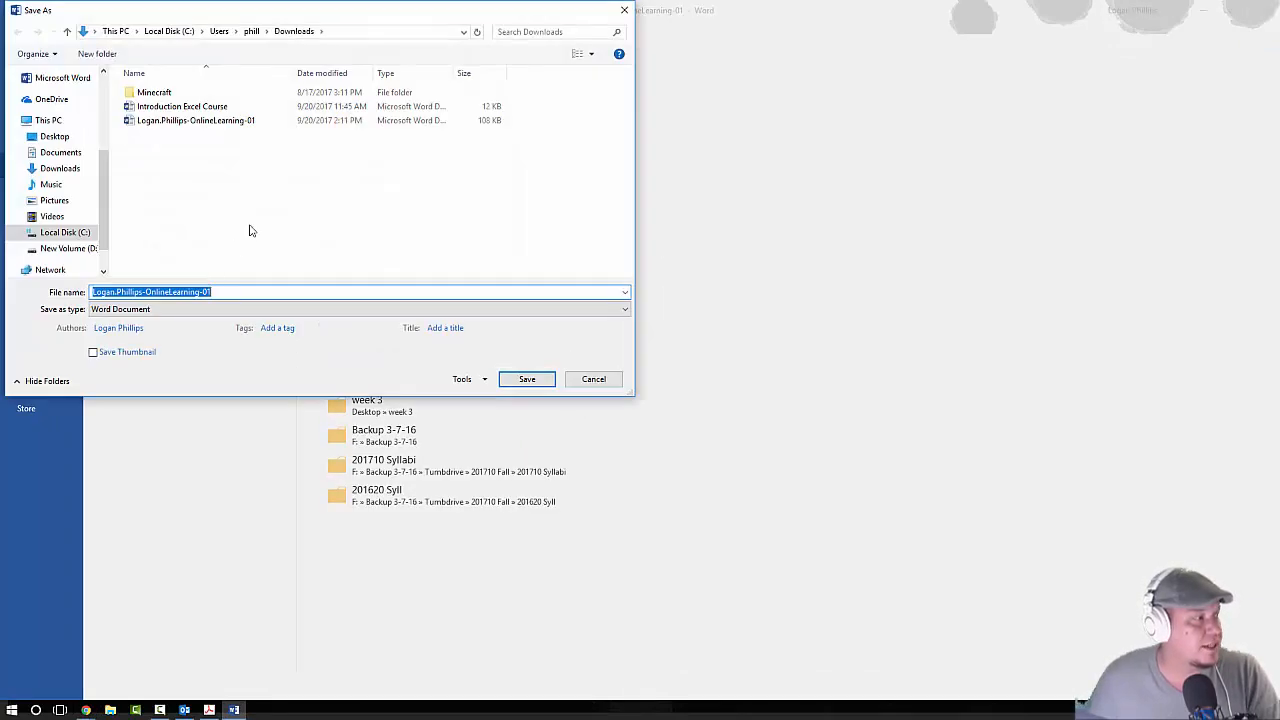
click(54, 137)
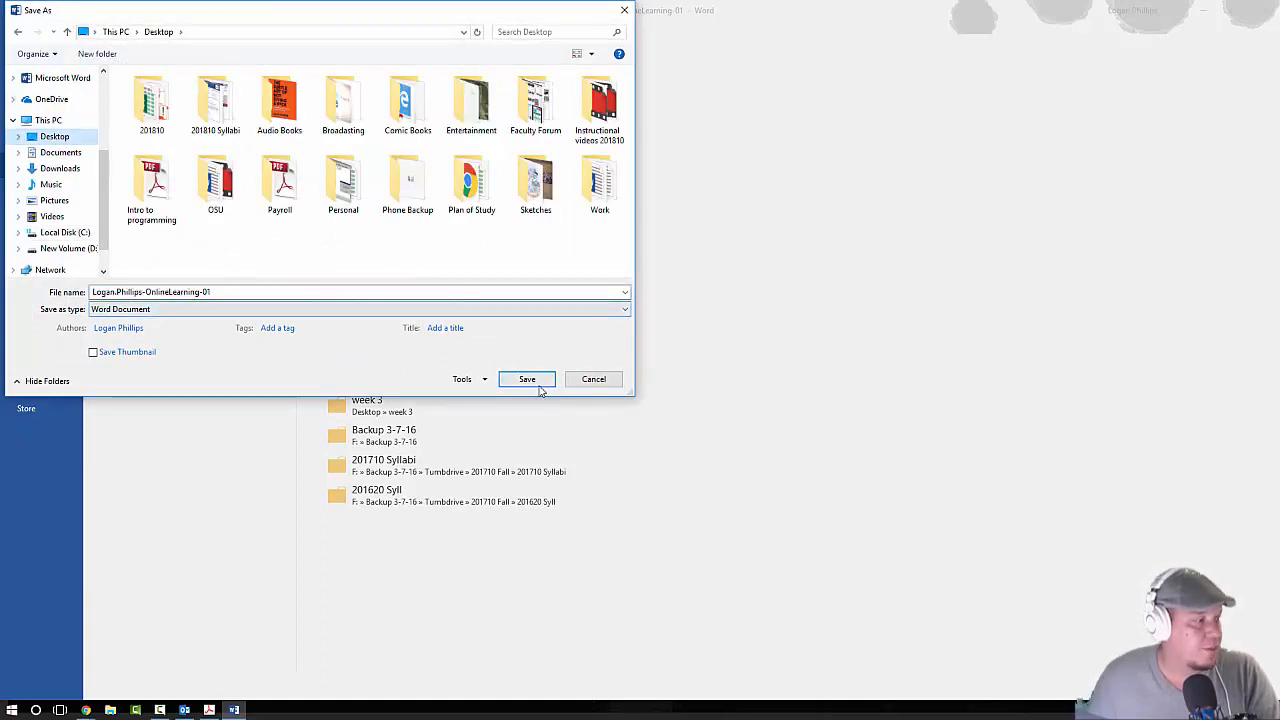
click(523, 312)
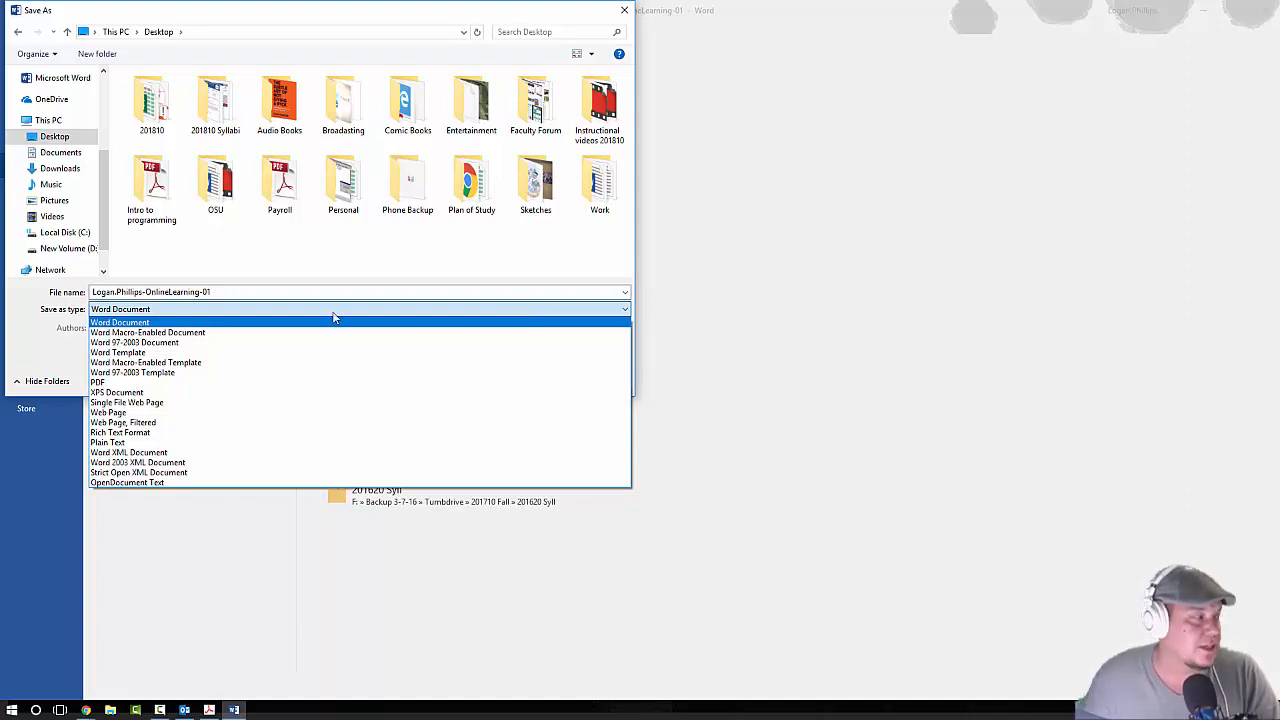
click(232, 324)
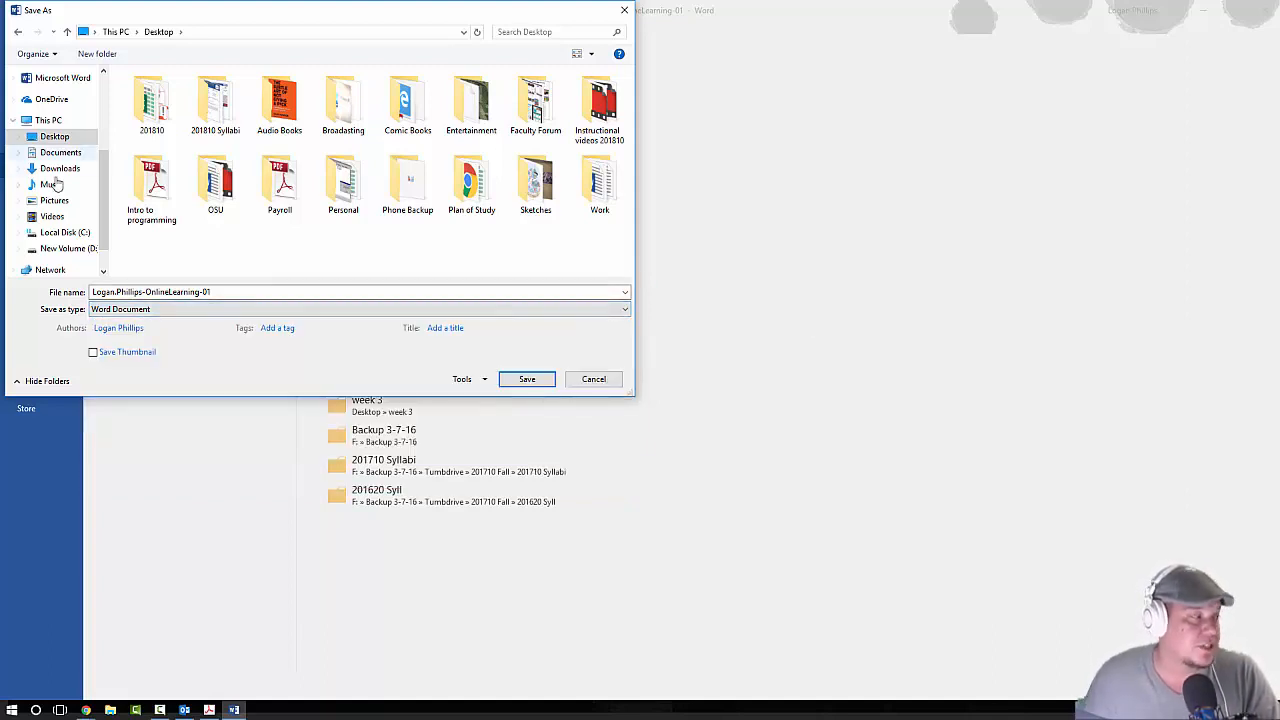
click(130, 291)
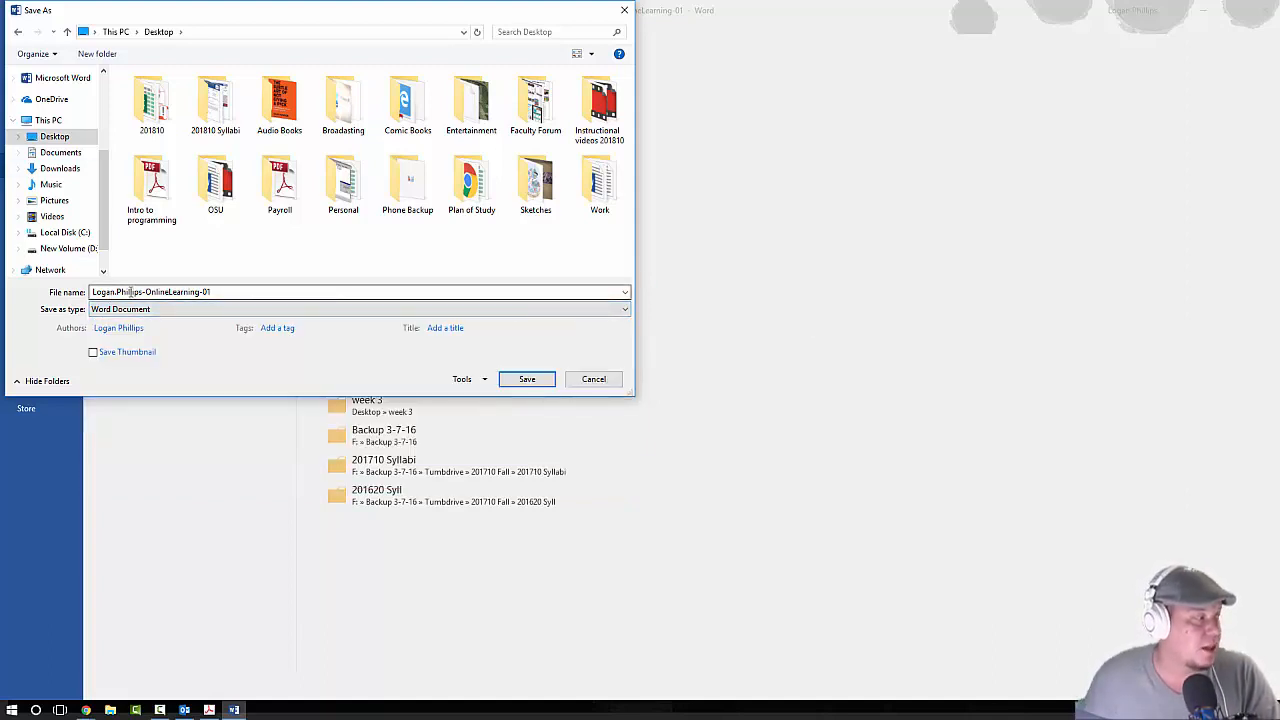
click(527, 379)
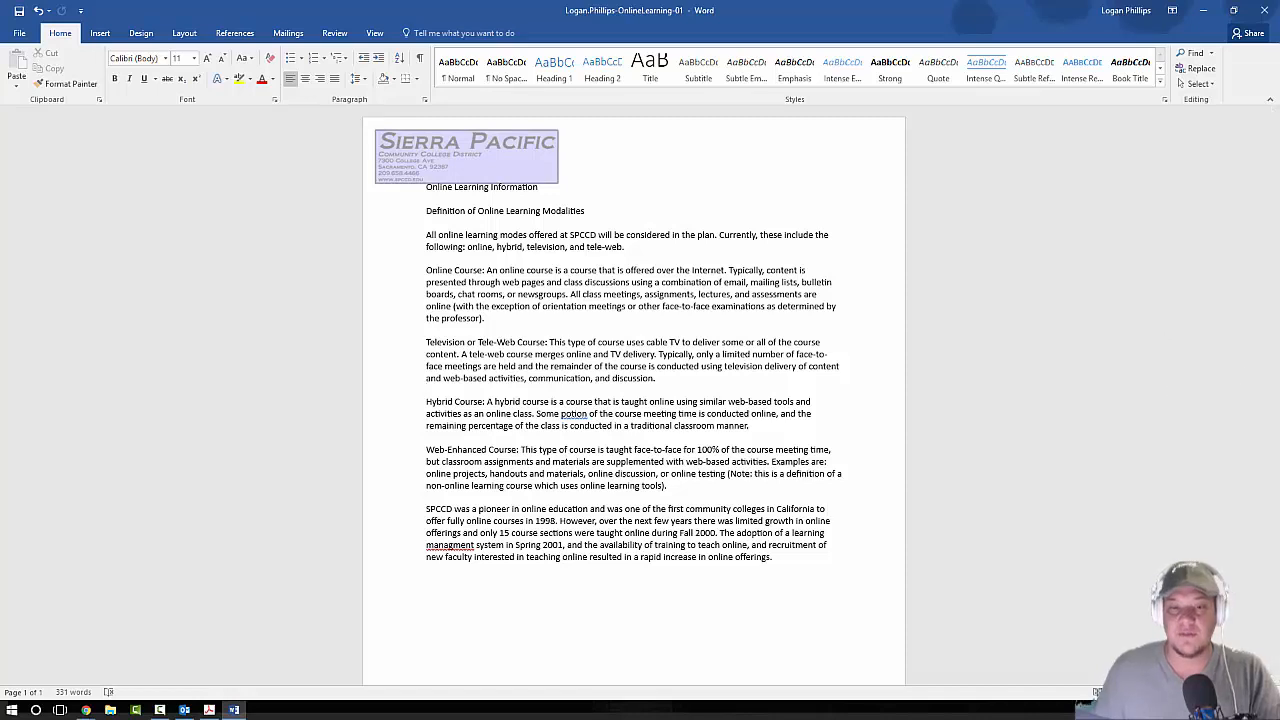
- Select the entire document and set its paragraph line spacing to Multiple at 1.2
key(alt+Tab)
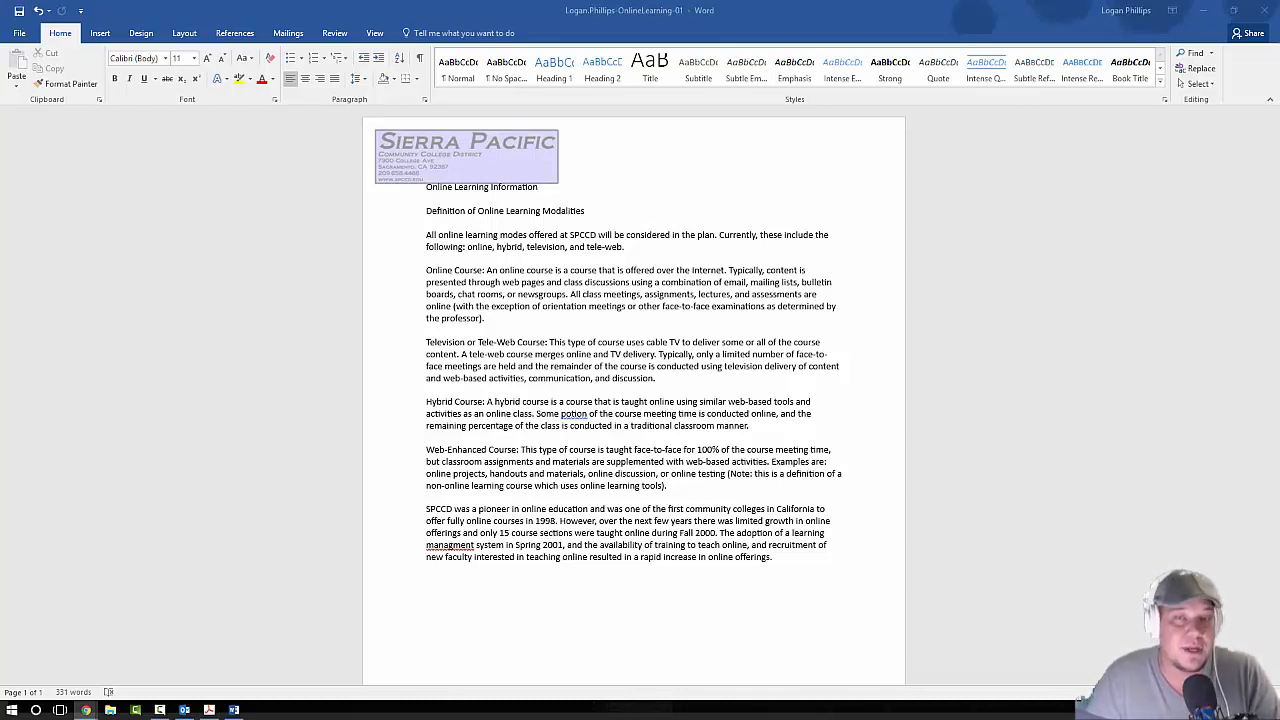
click(951, 411)
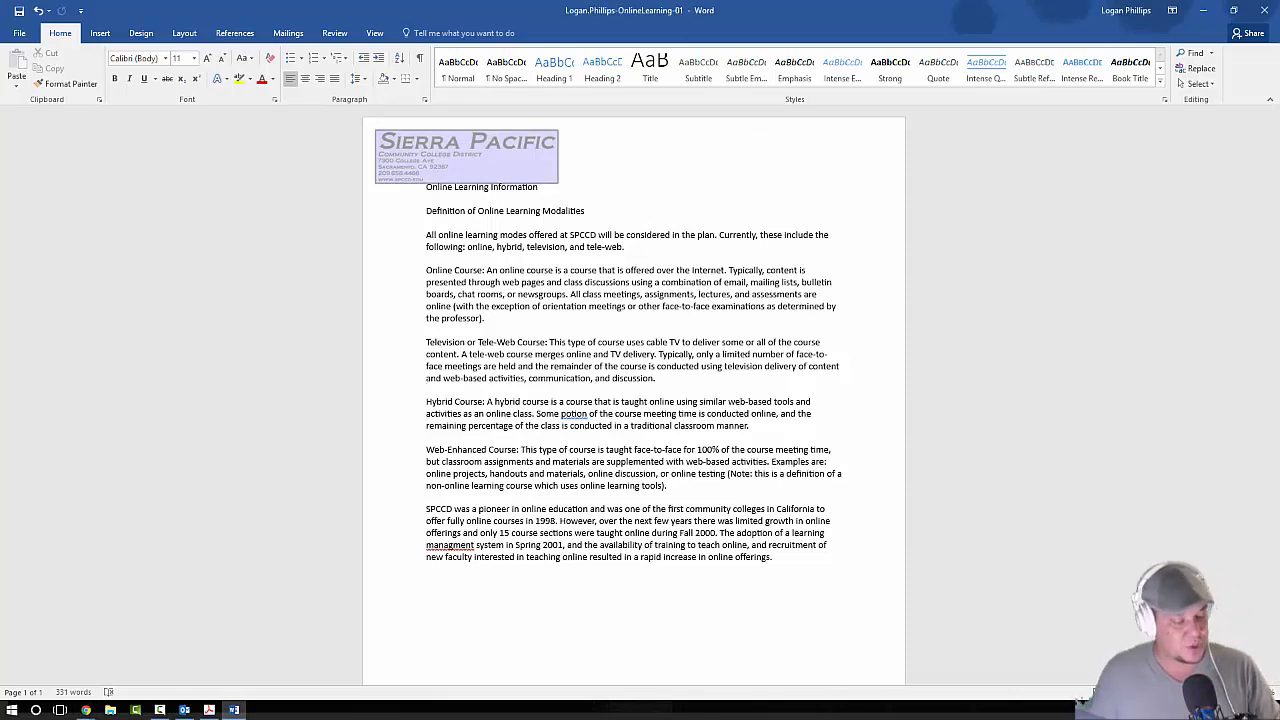
key(ctrl+a)
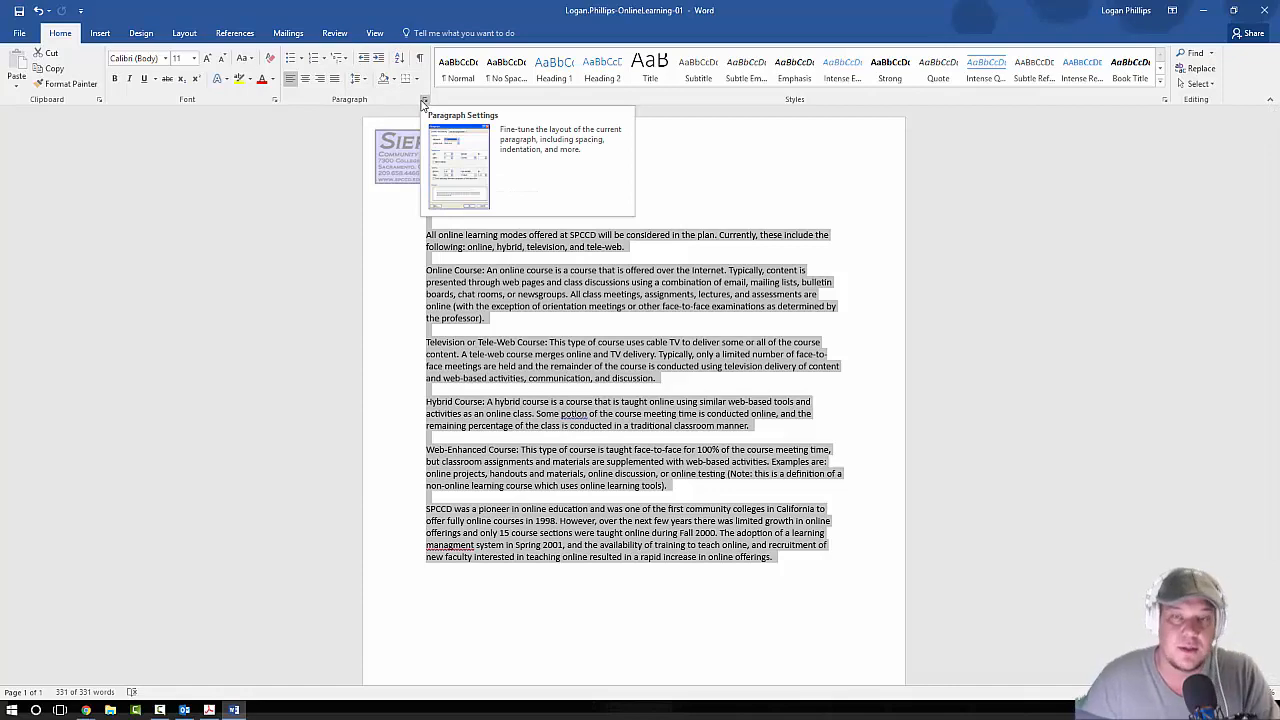
click(424, 104)
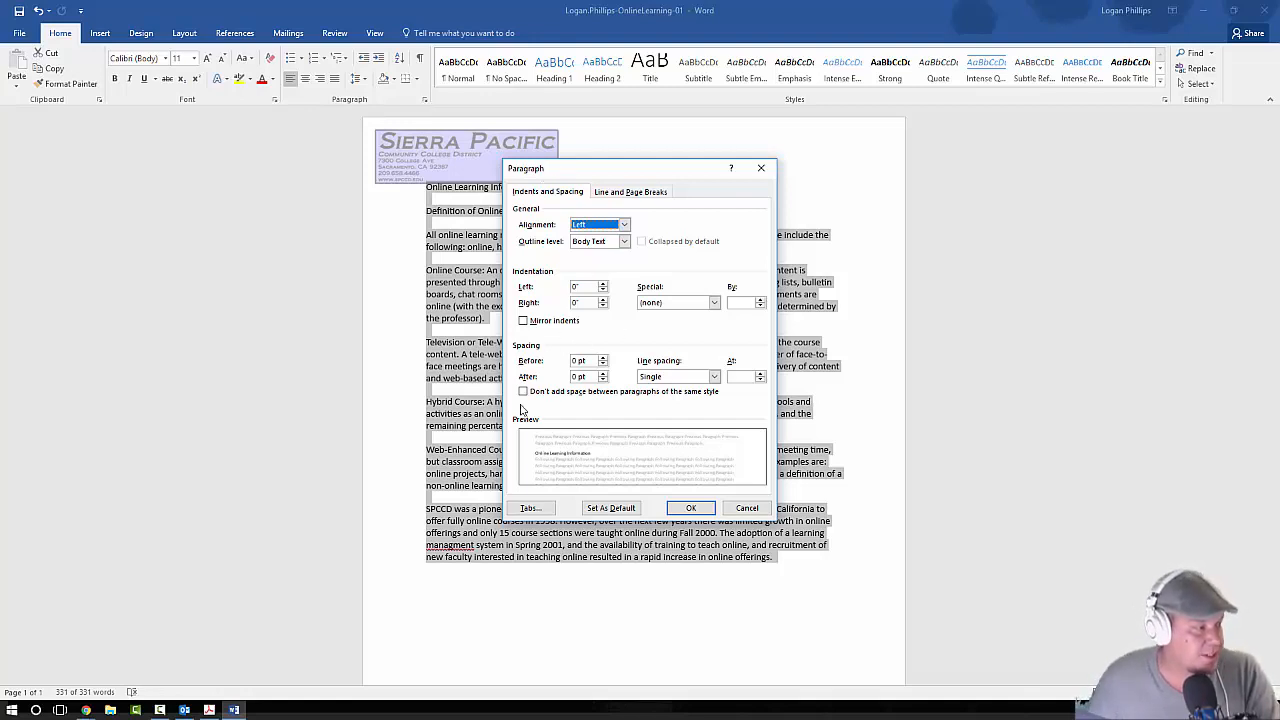
click(683, 378)
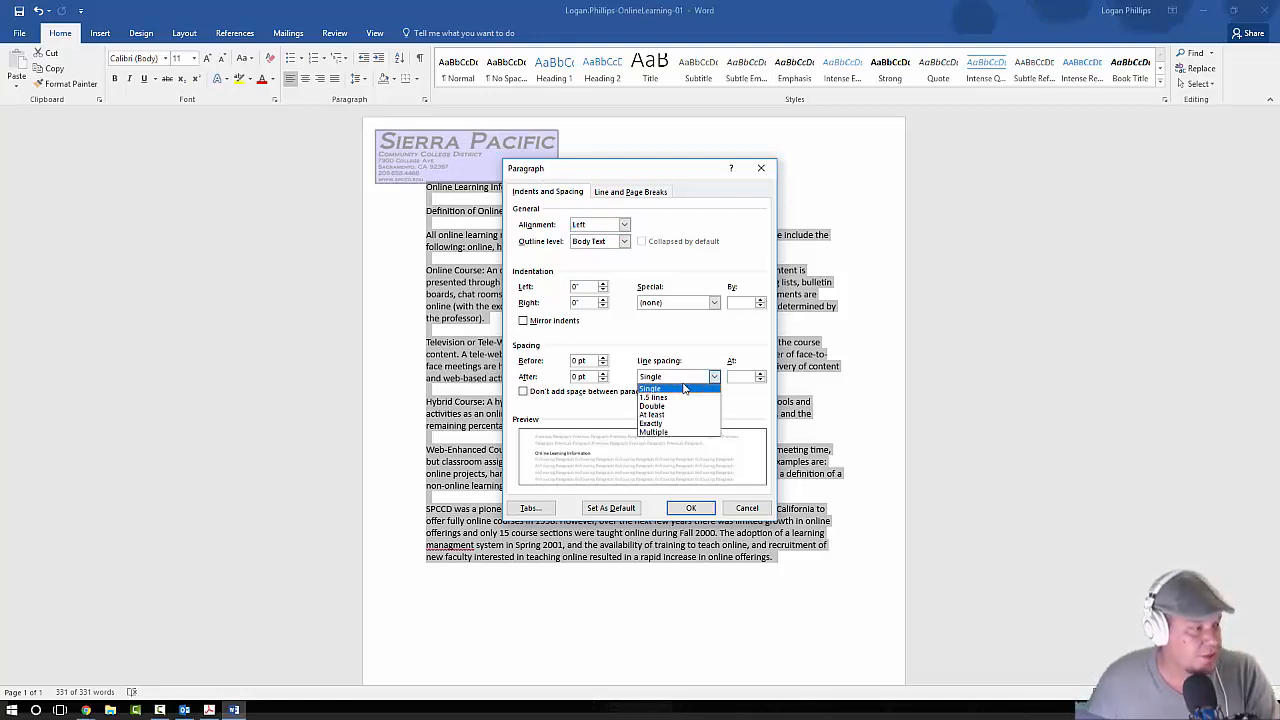
click(695, 432)
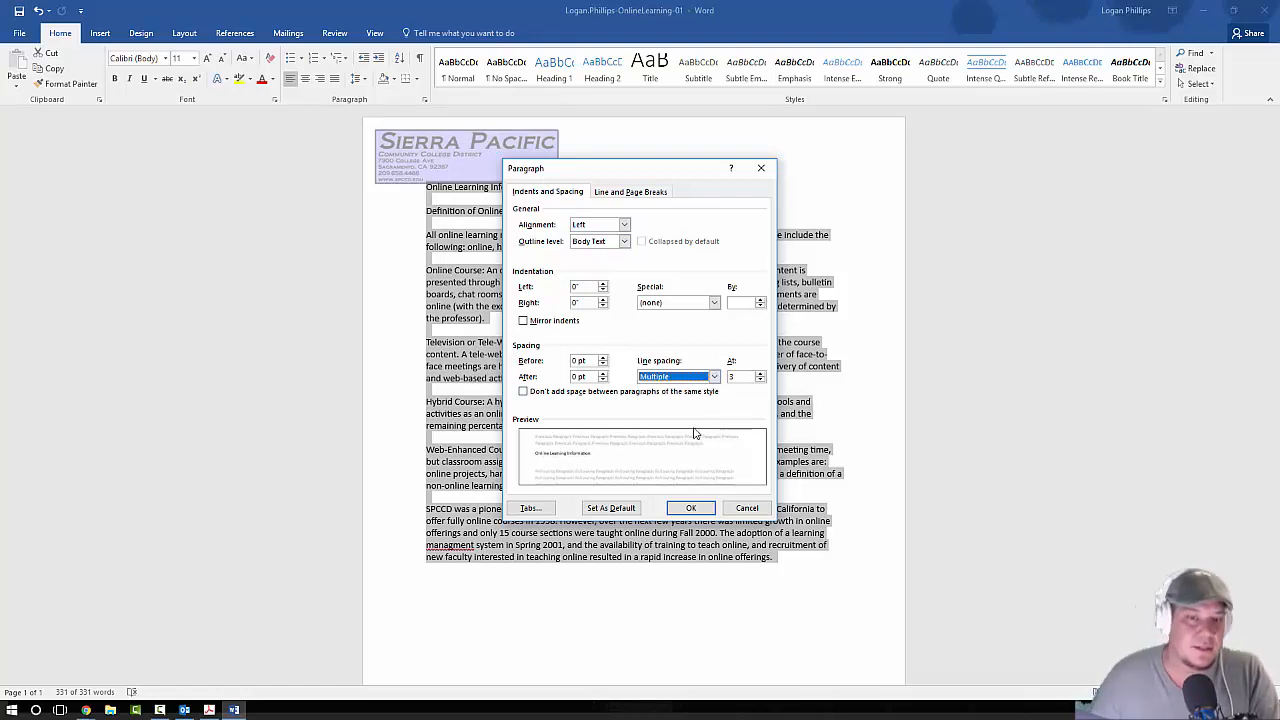
click(746, 377)
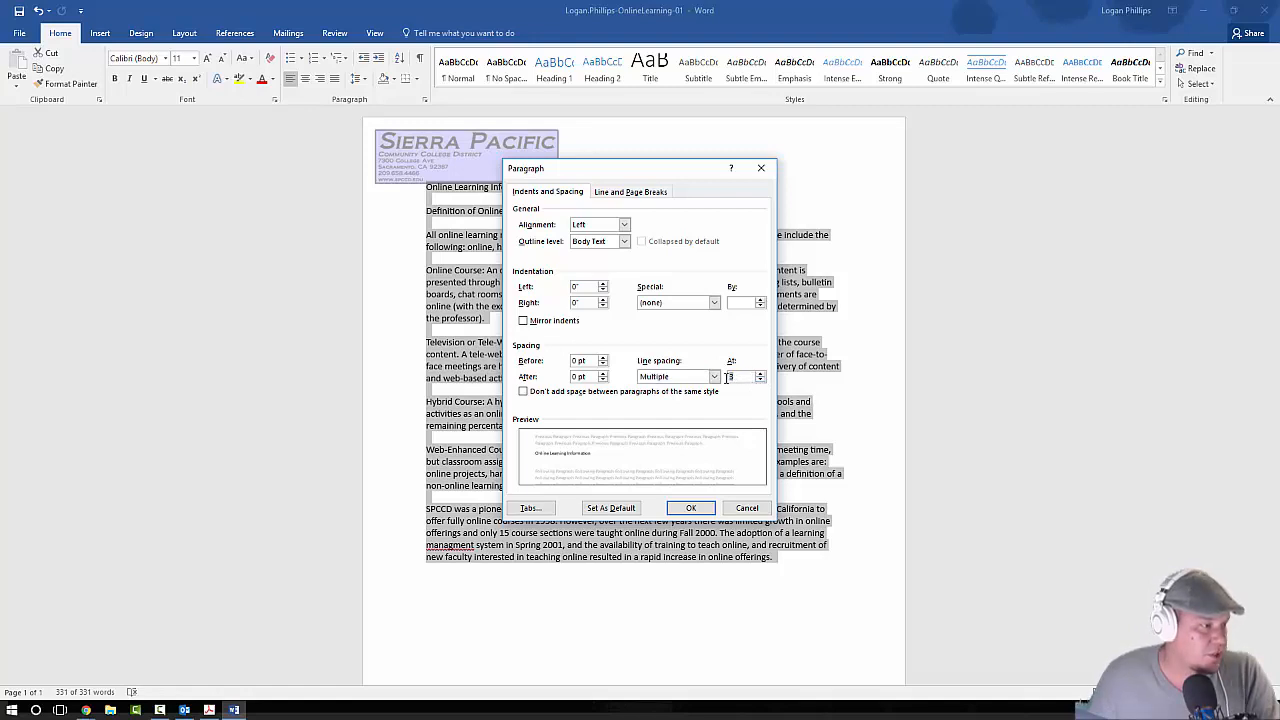
key(BackSpace)
text(1.2)
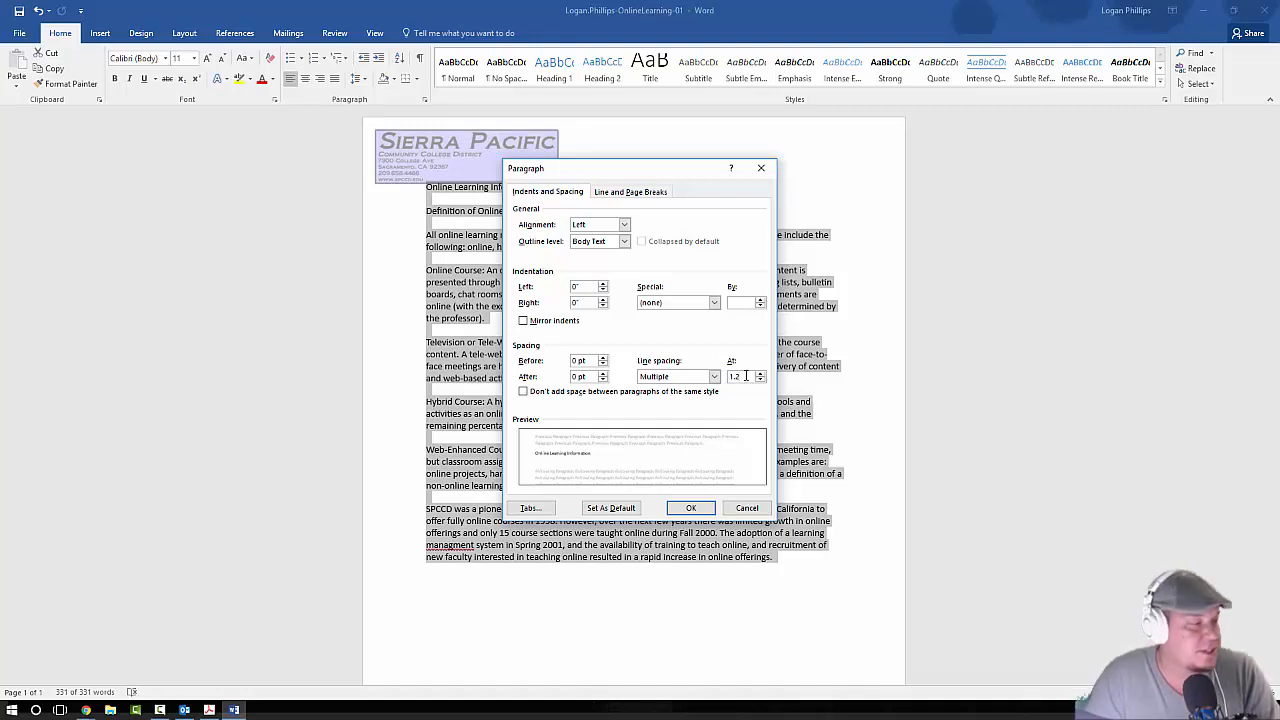
- Set the After paragraph spacing to 12 pt and apply the paragraph settings to the whole document
double_click(577, 376)
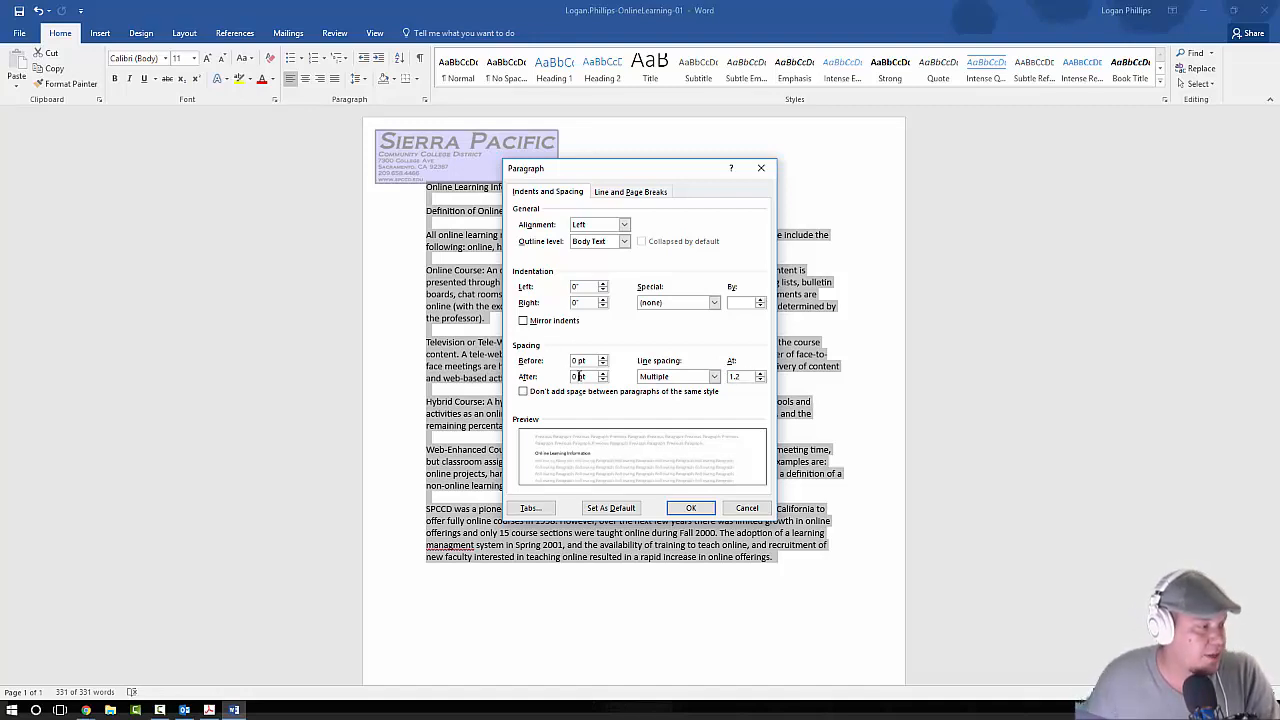
text(12)
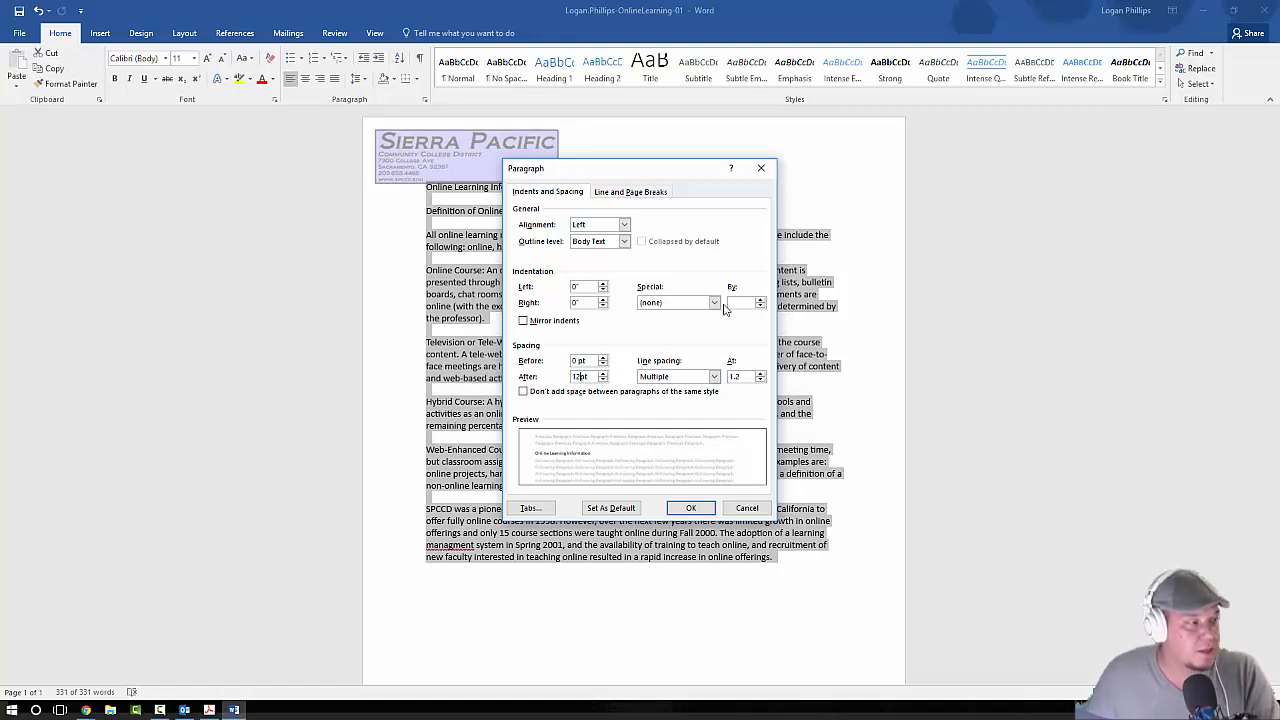
click(695, 508)
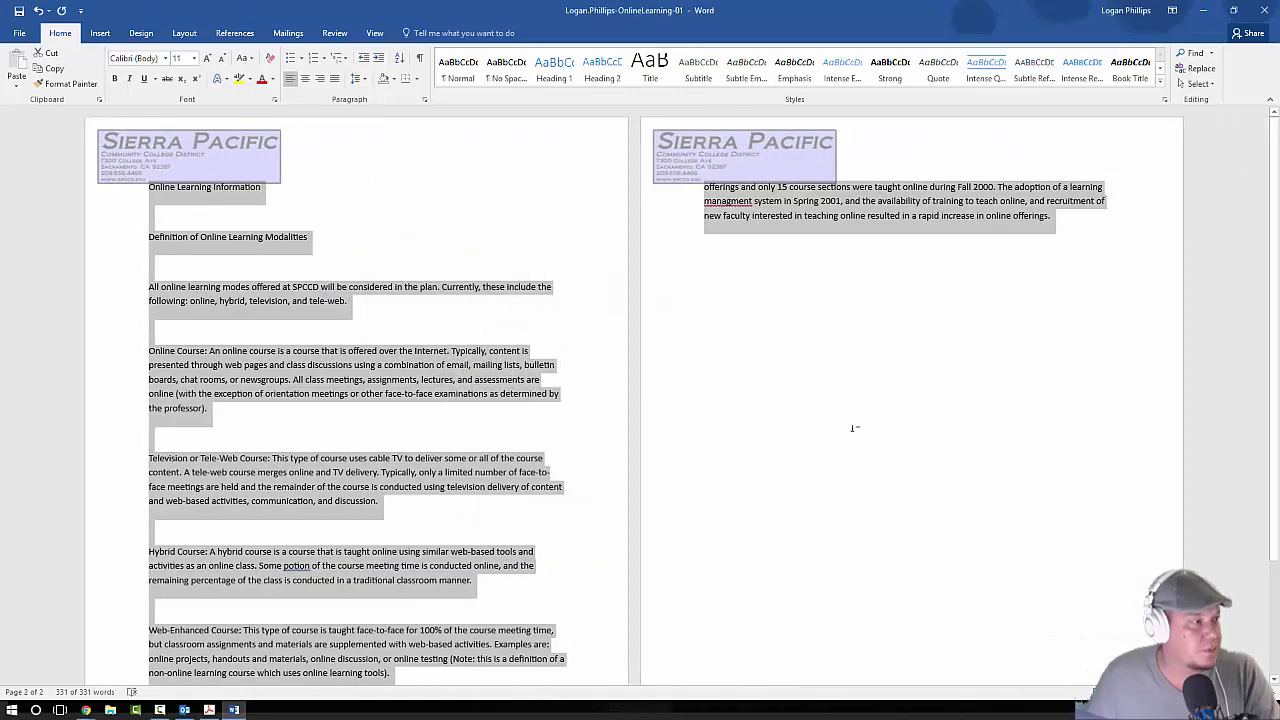
- Look over the selected document and check its indent and spacing settings in the Paragraph dialog
scroll(392, 306, down, 3)
scroll(396, 304, up, 3)
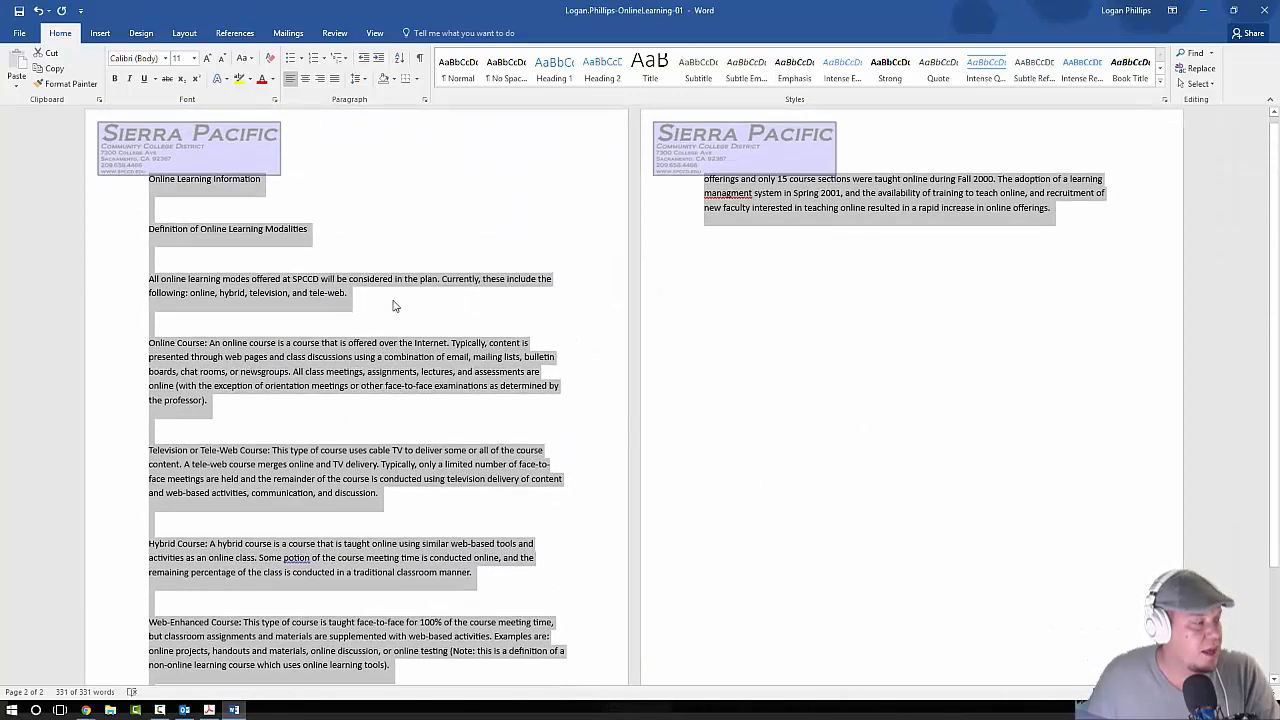
scroll(414, 420, down, 1)
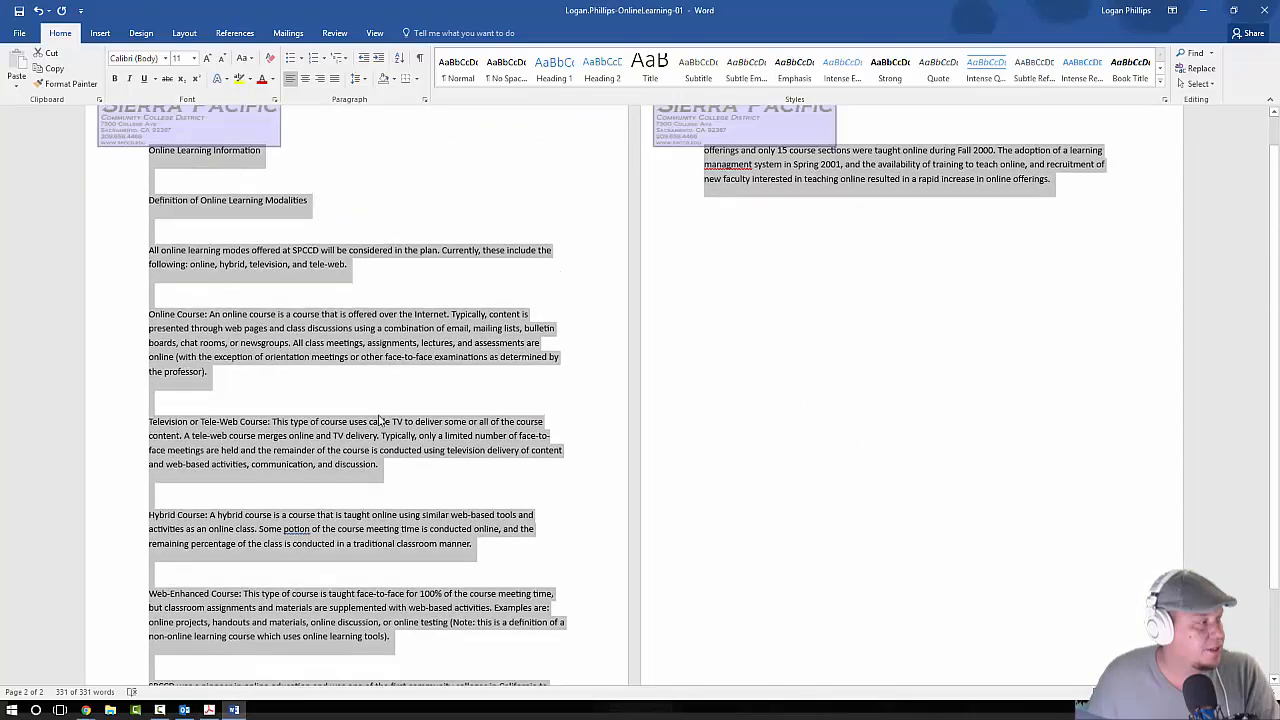
scroll(408, 423, up, 1)
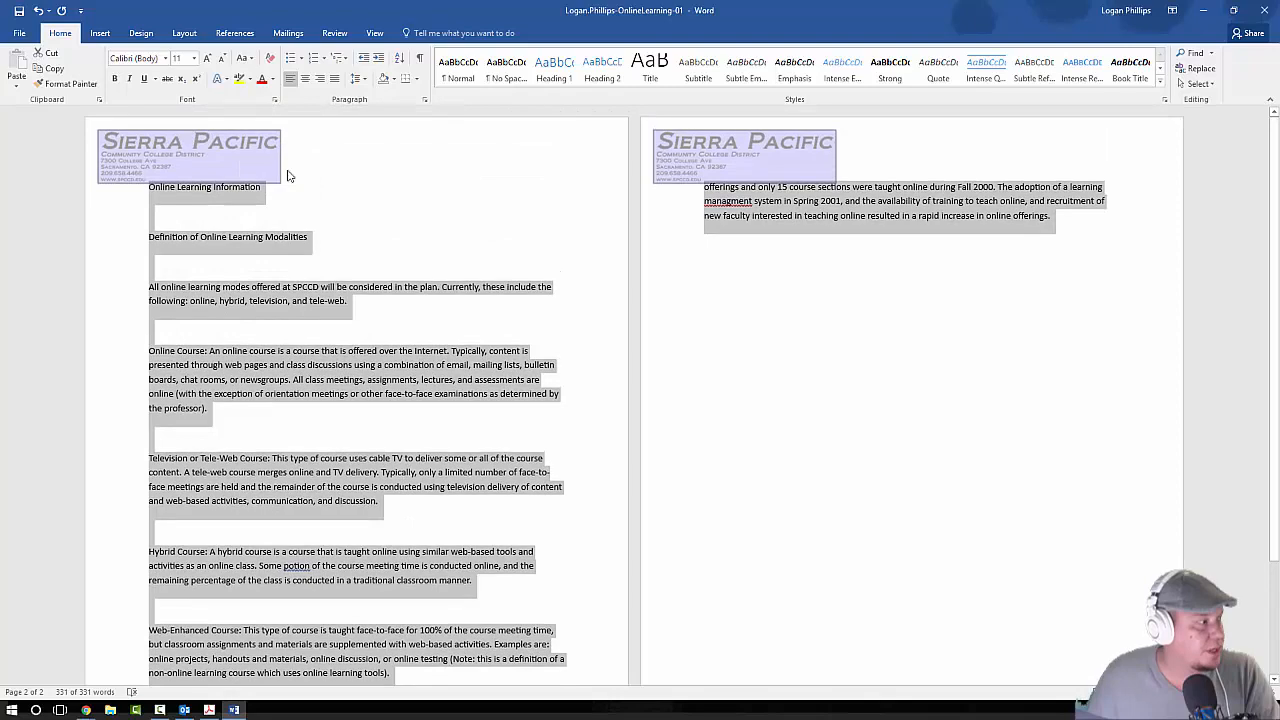
click(425, 100)
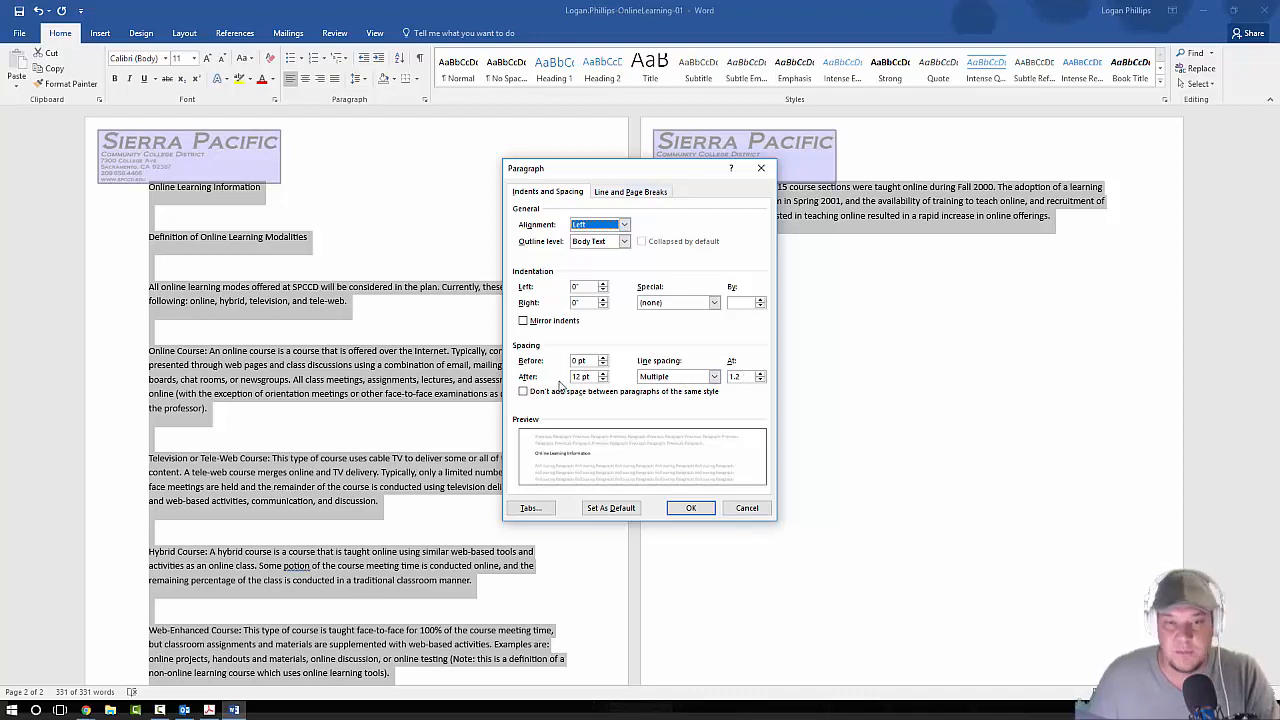
click(690, 508)
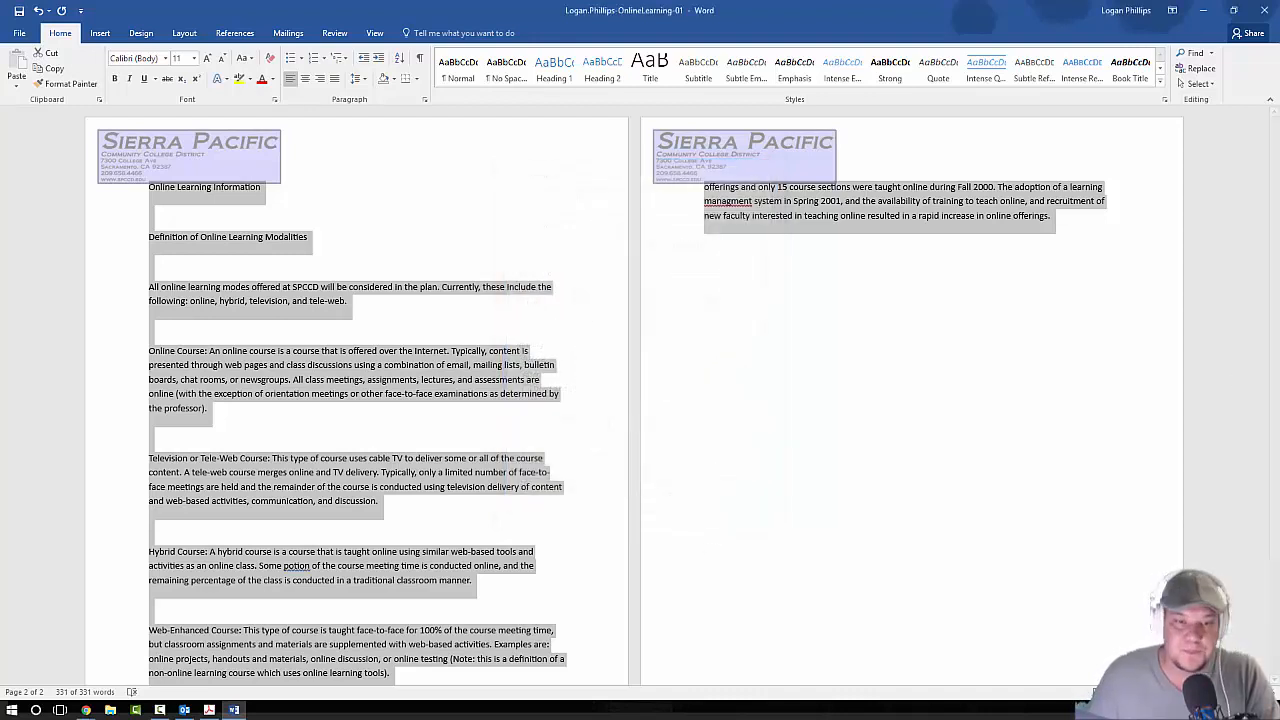
- Select the entire document and show its paragraph marks and hidden formatting symbols
key(alt+Tab)
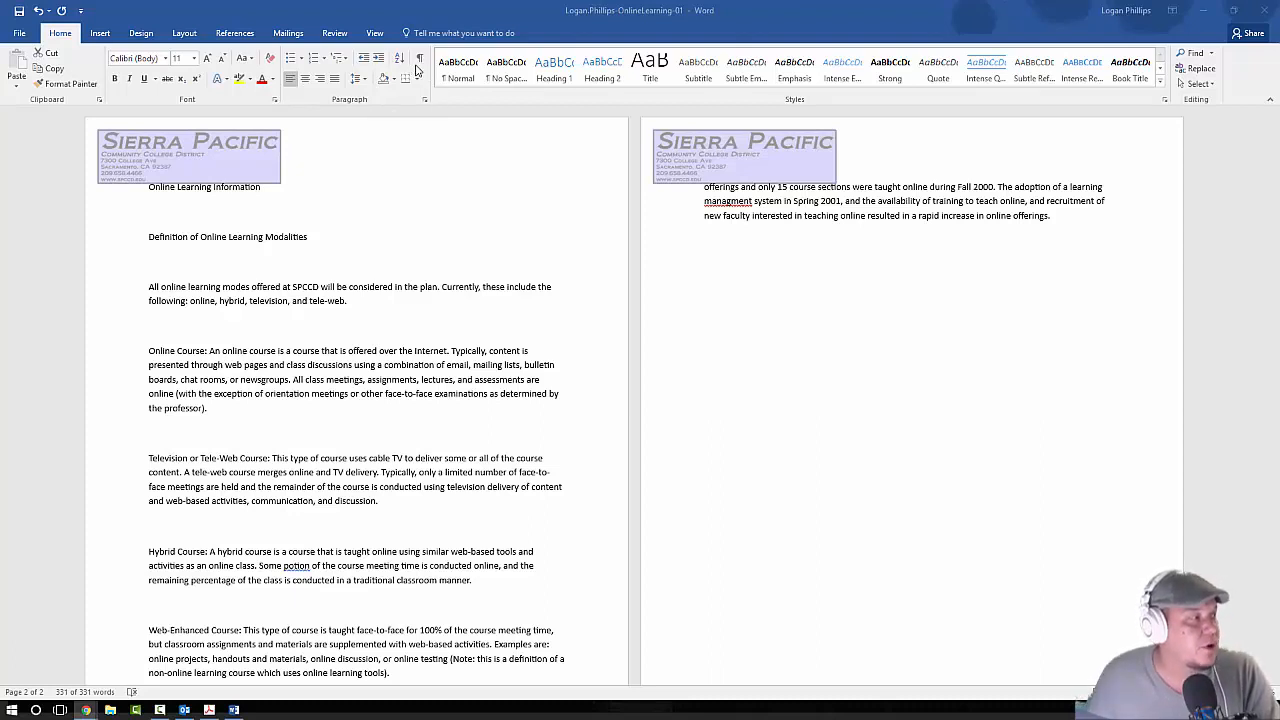
key(ctrl+a)
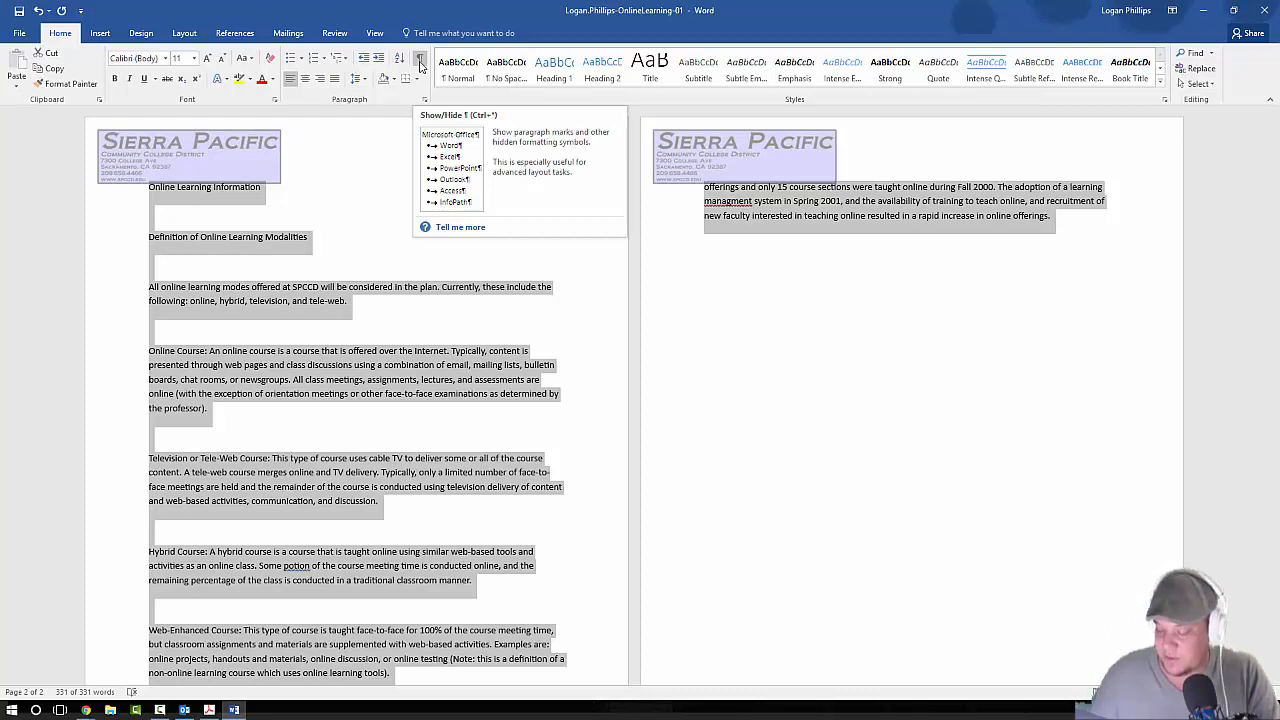
click(420, 62)
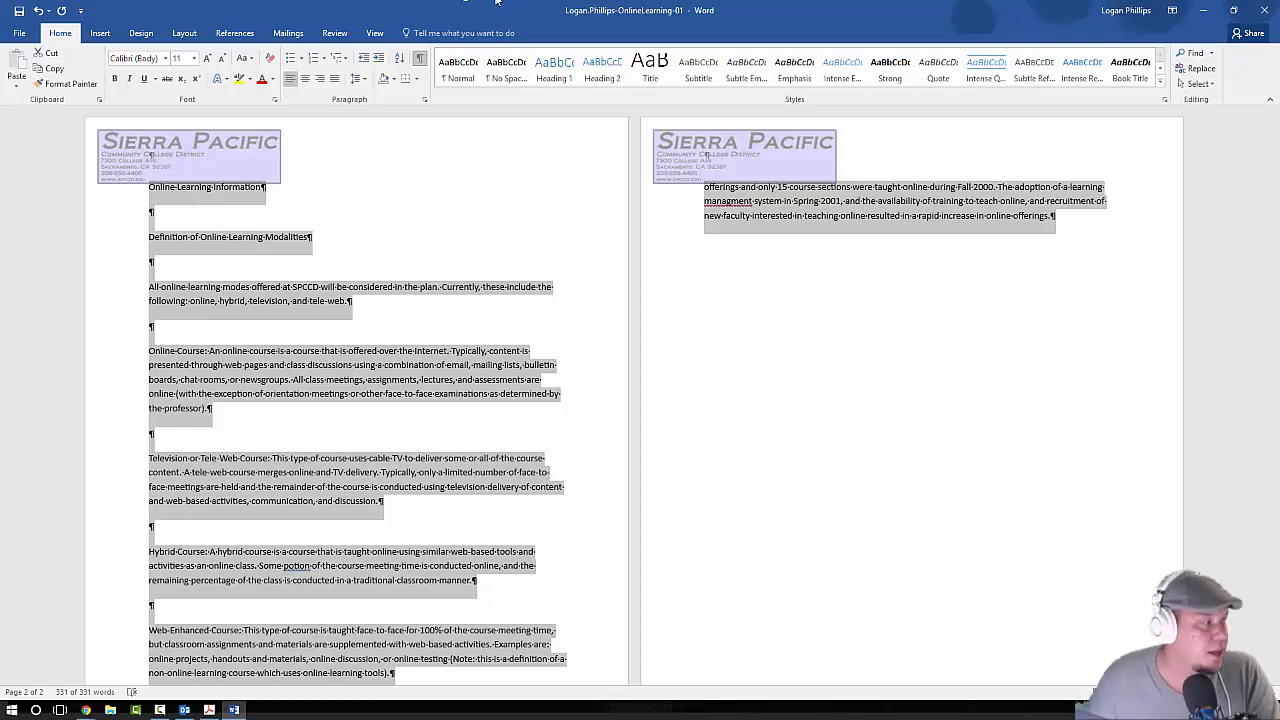
- Delete the blank paragraphs between the "Online Learning Information" title and the Television or Tele-Web Course paragraph
click(181, 224)
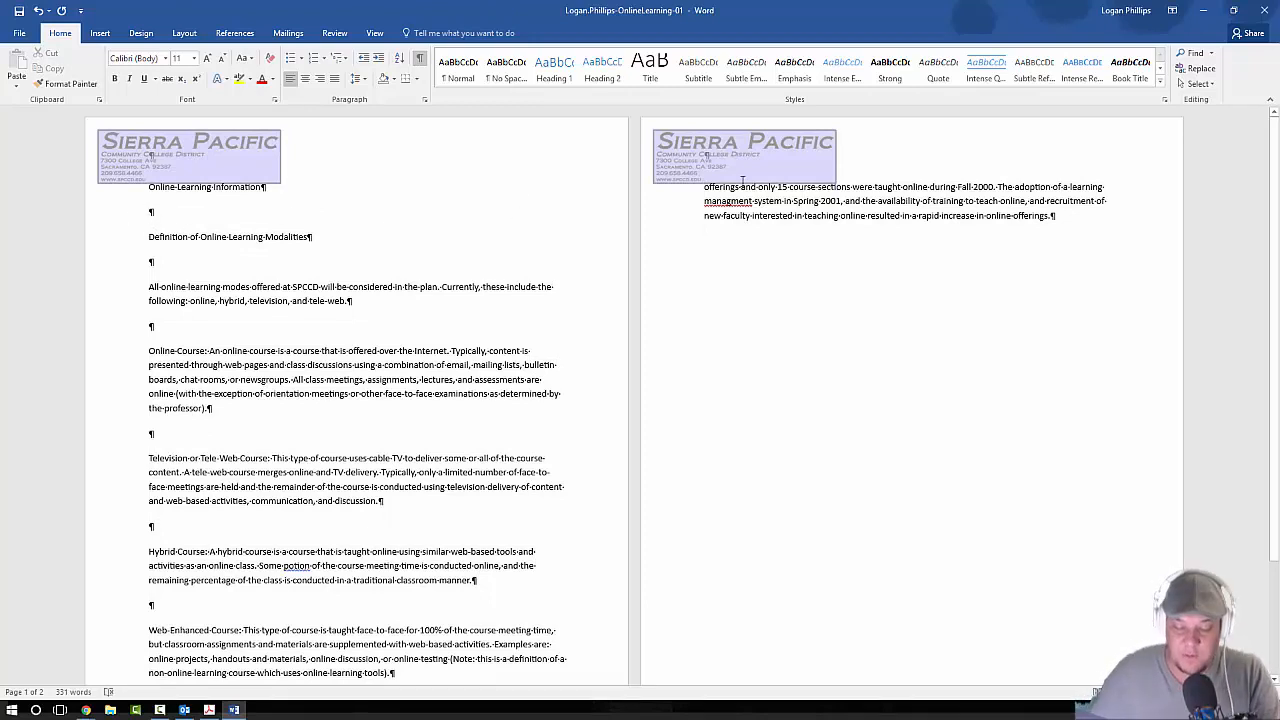
key(Delete)
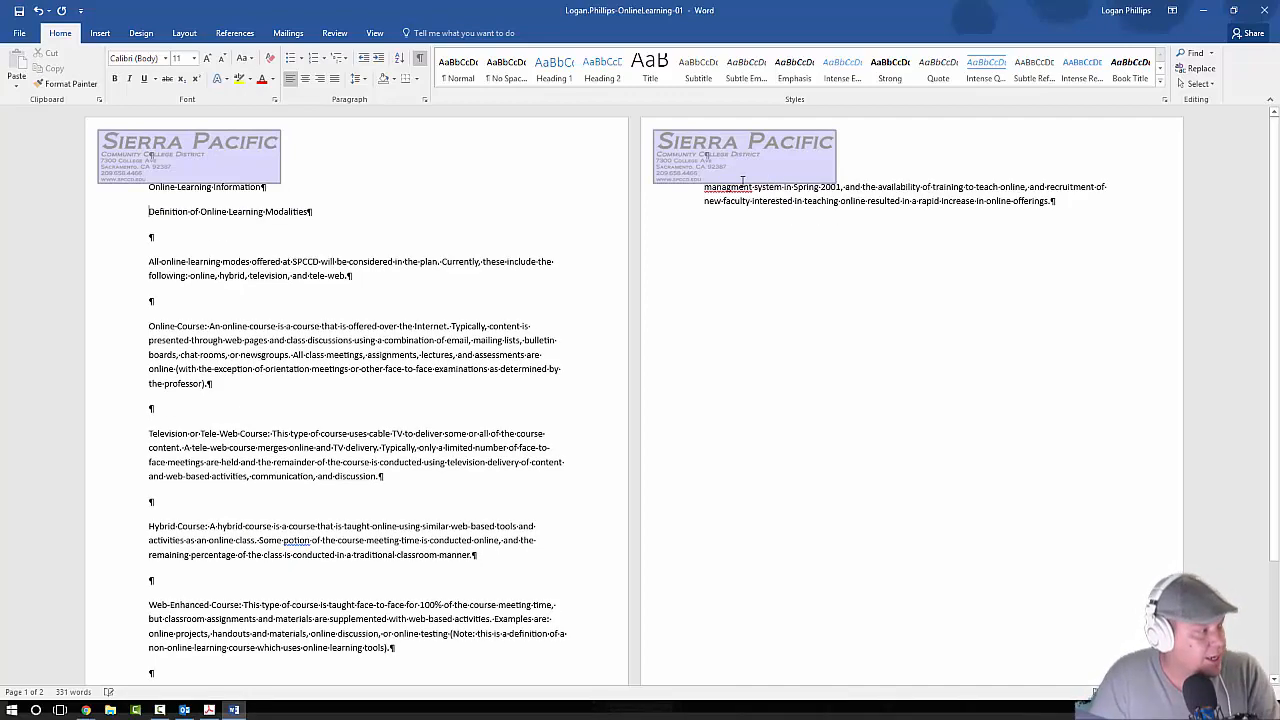
key(Down)
key(Delete)
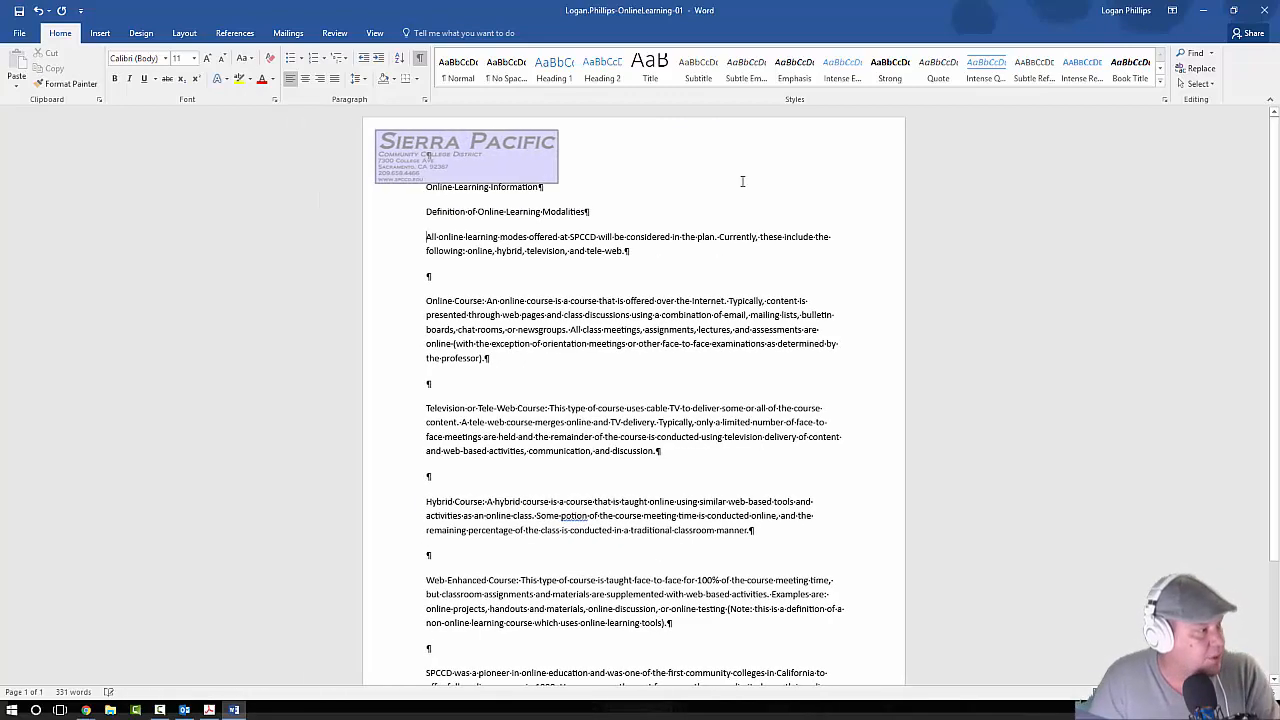
key(Down)
key(Delete)
key(Down)
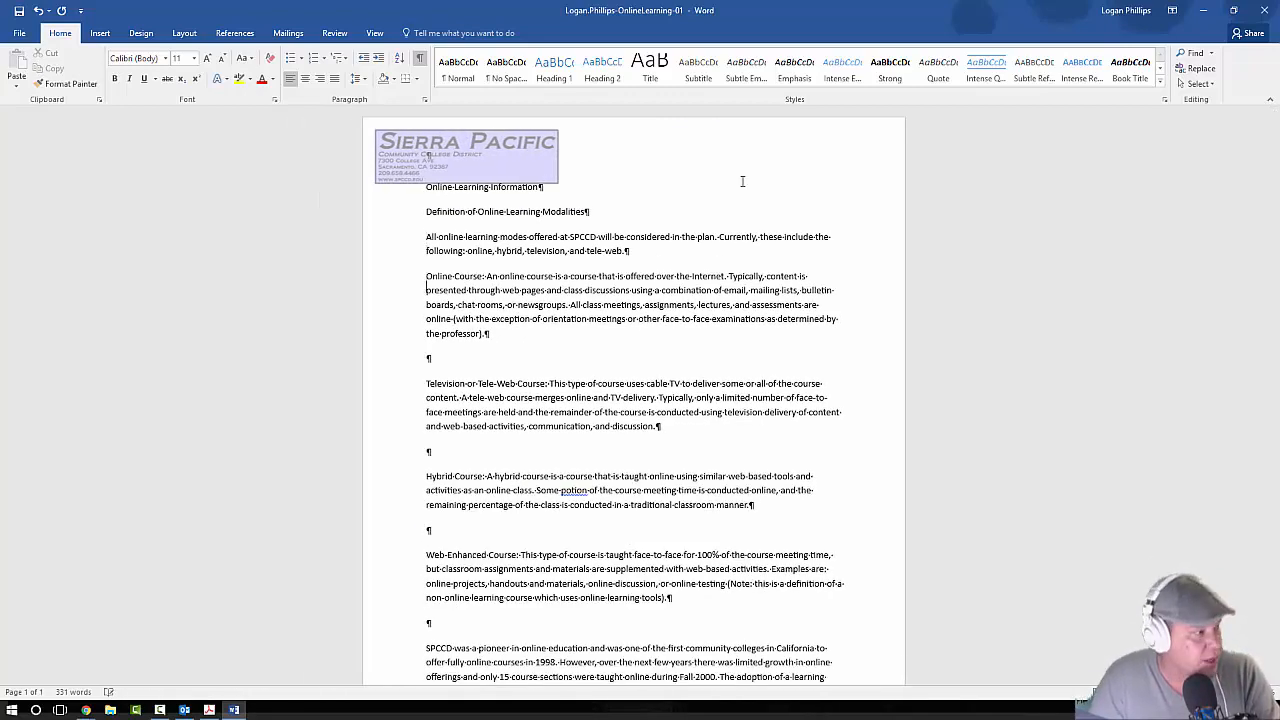
key(Delete)
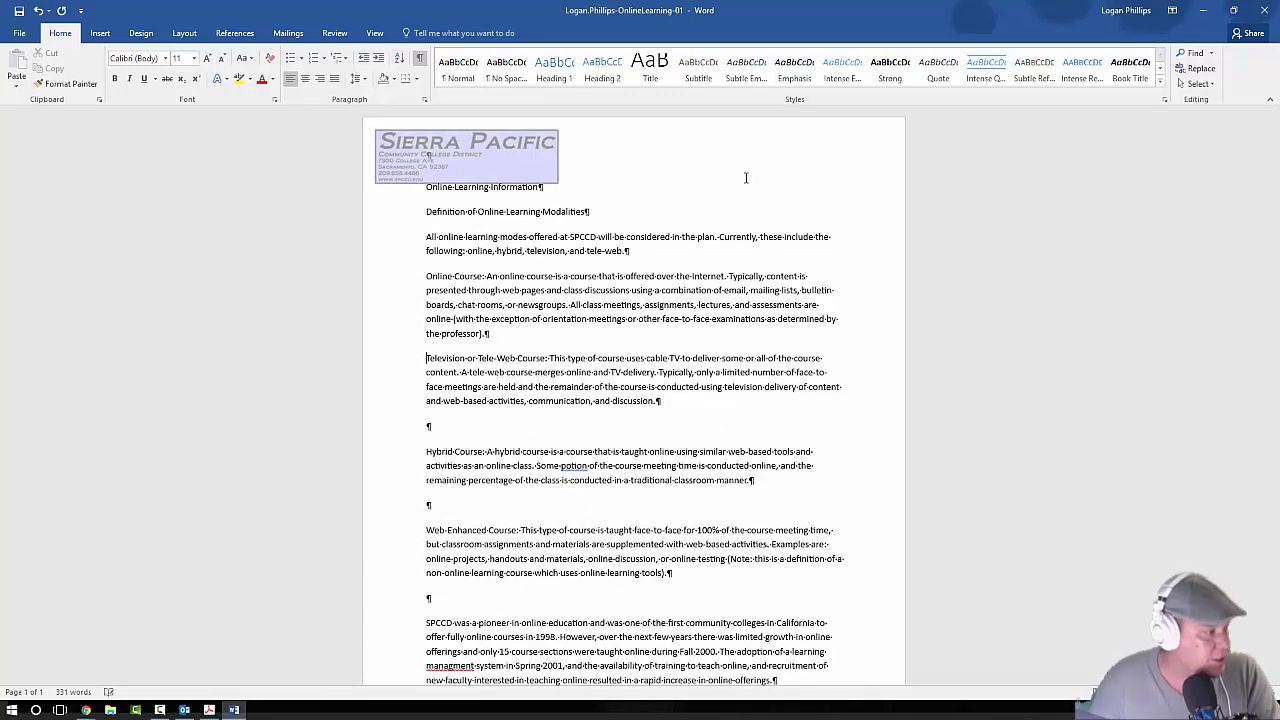
- Delete the remaining blank paragraphs before the Hybrid Course, Web-Enhanced Course and closing SPCCD paragraphs
click(427, 428)
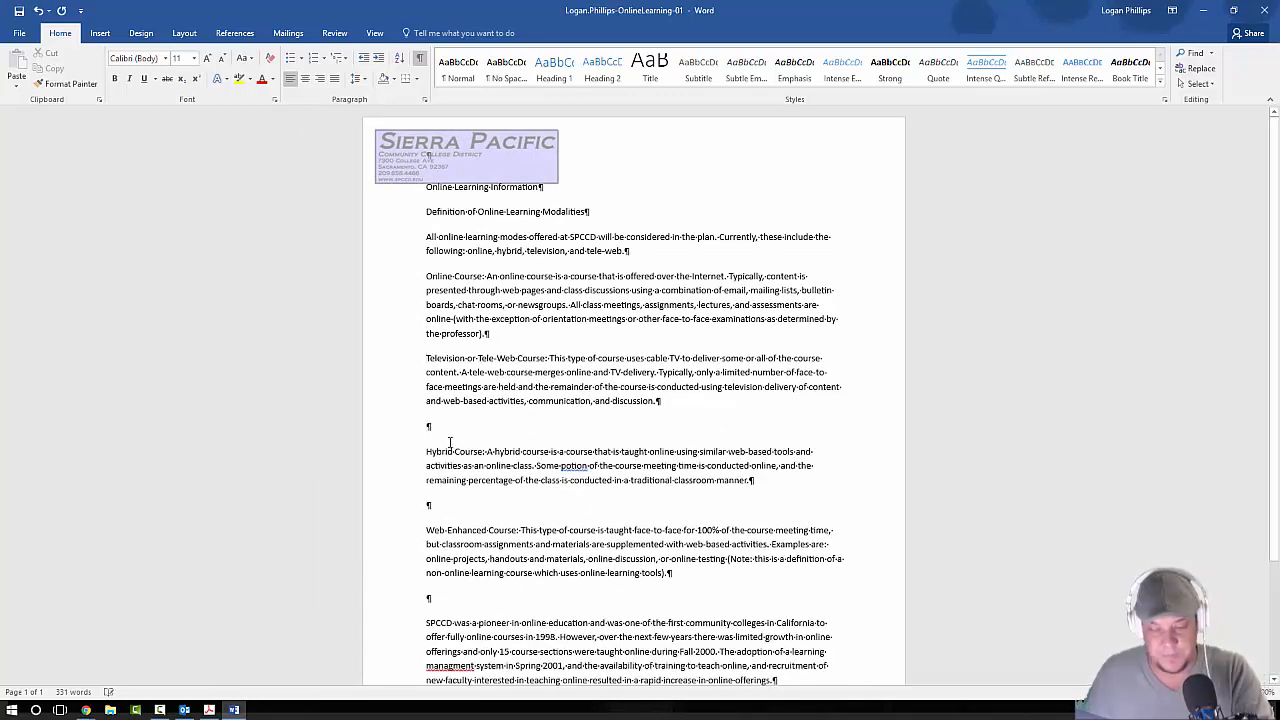
key(Delete)
click(427, 482)
key(Delete)
click(428, 548)
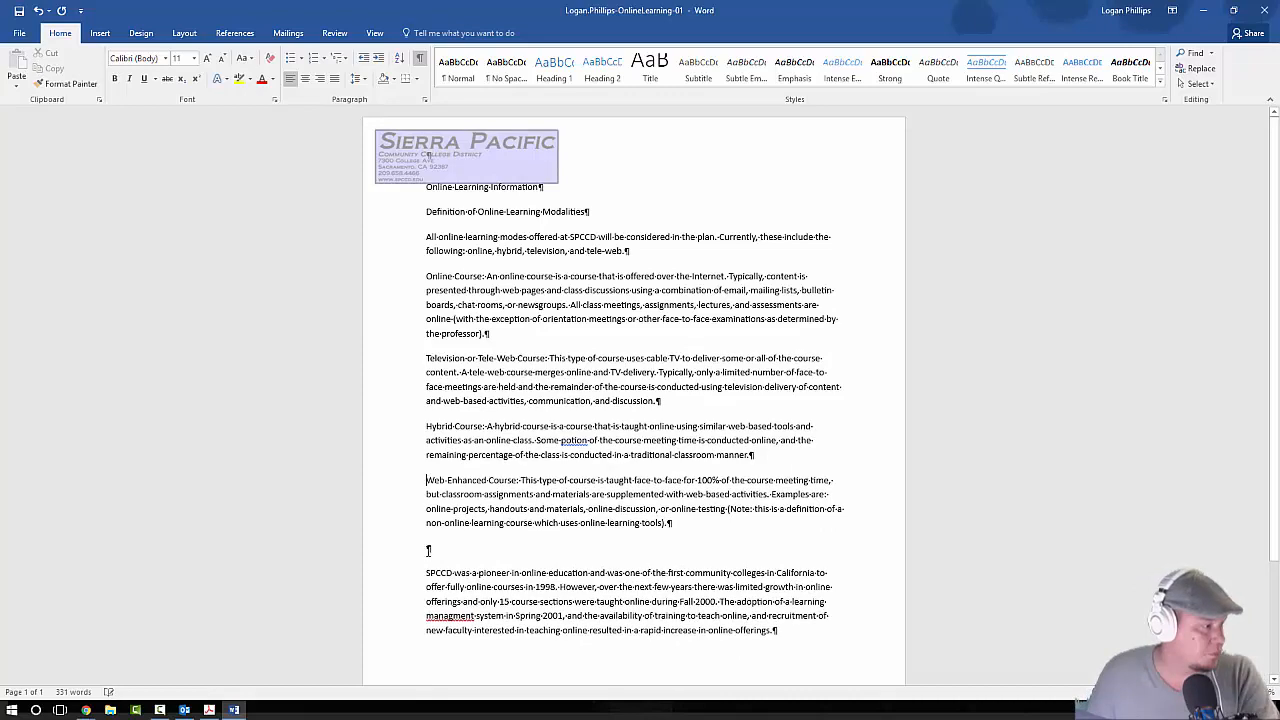
key(Delete)
scroll(537, 461, down, 1)
scroll(537, 461, down, 2)
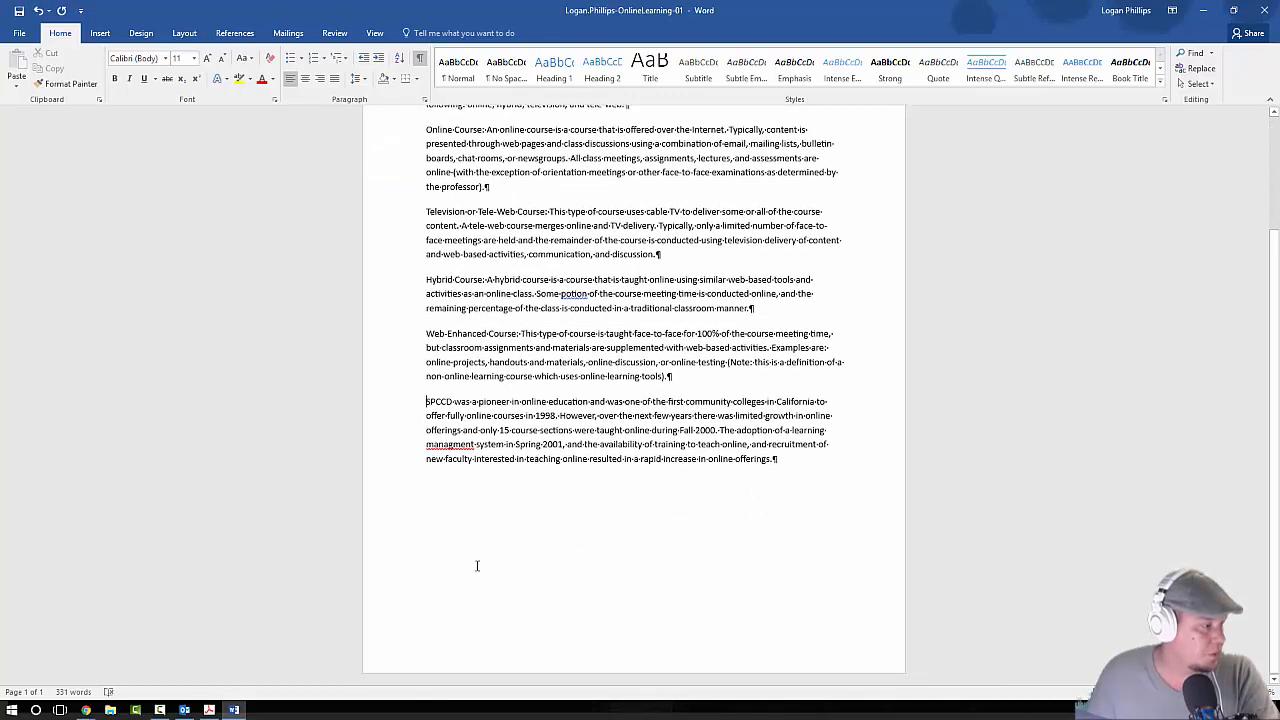
scroll(638, 530, up, 3)
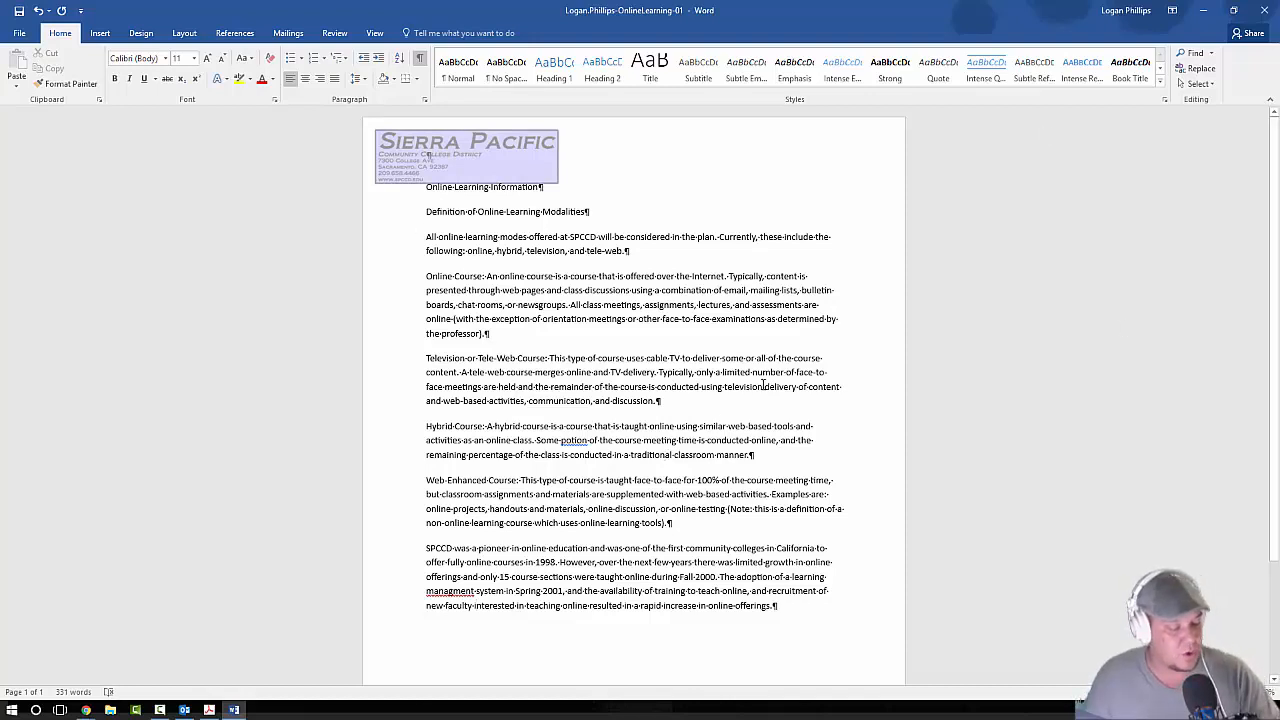
- Change the font of the entire document to Cambria and clear the selection
key(ctrl+a)
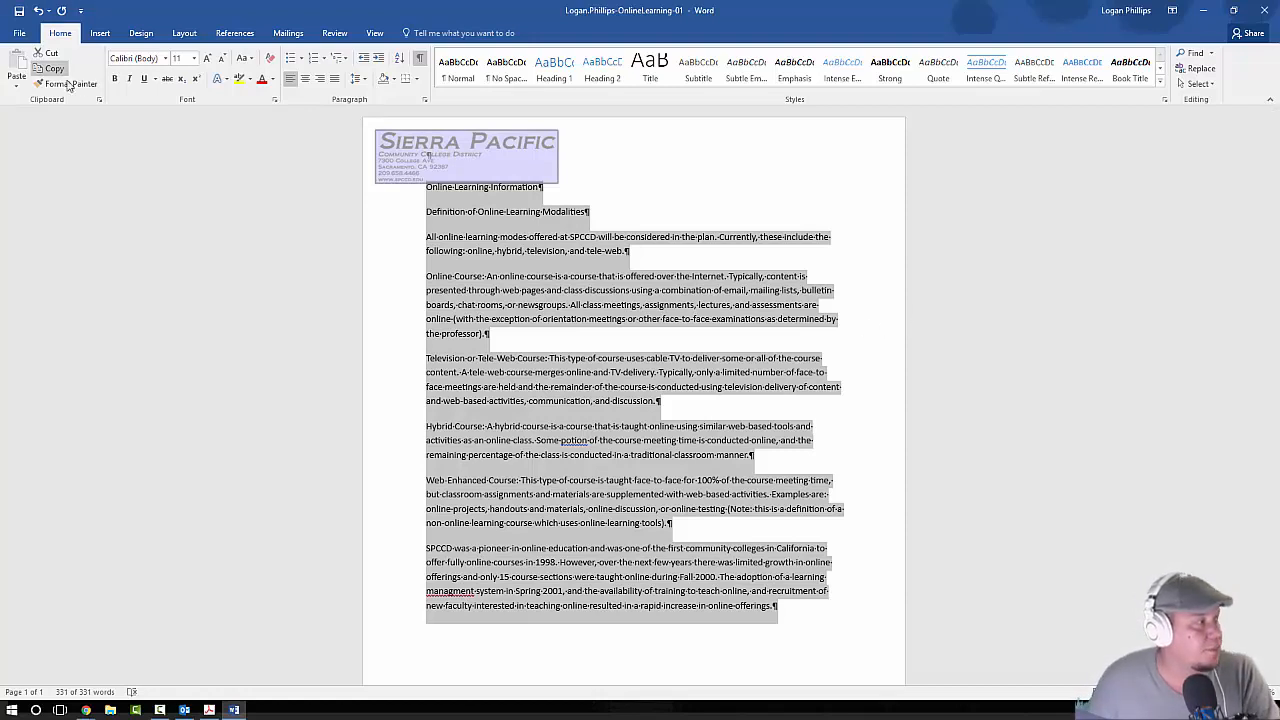
click(165, 58)
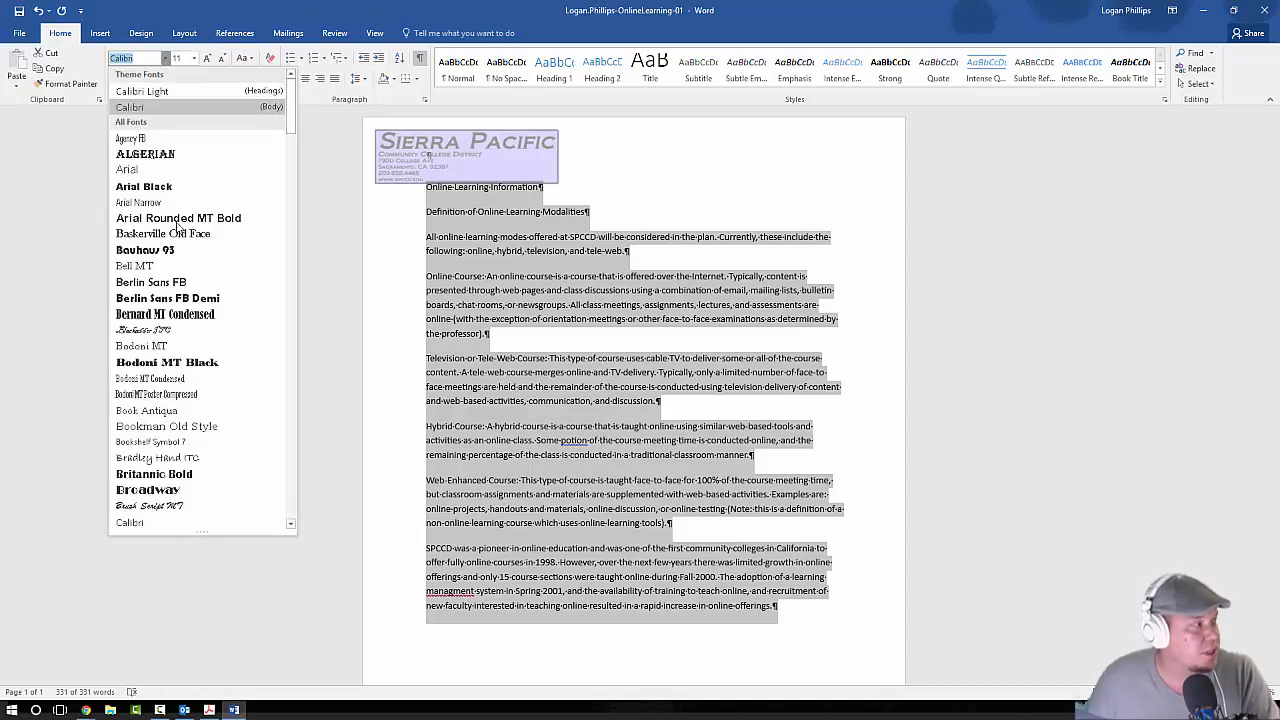
scroll(183, 340, down, 3)
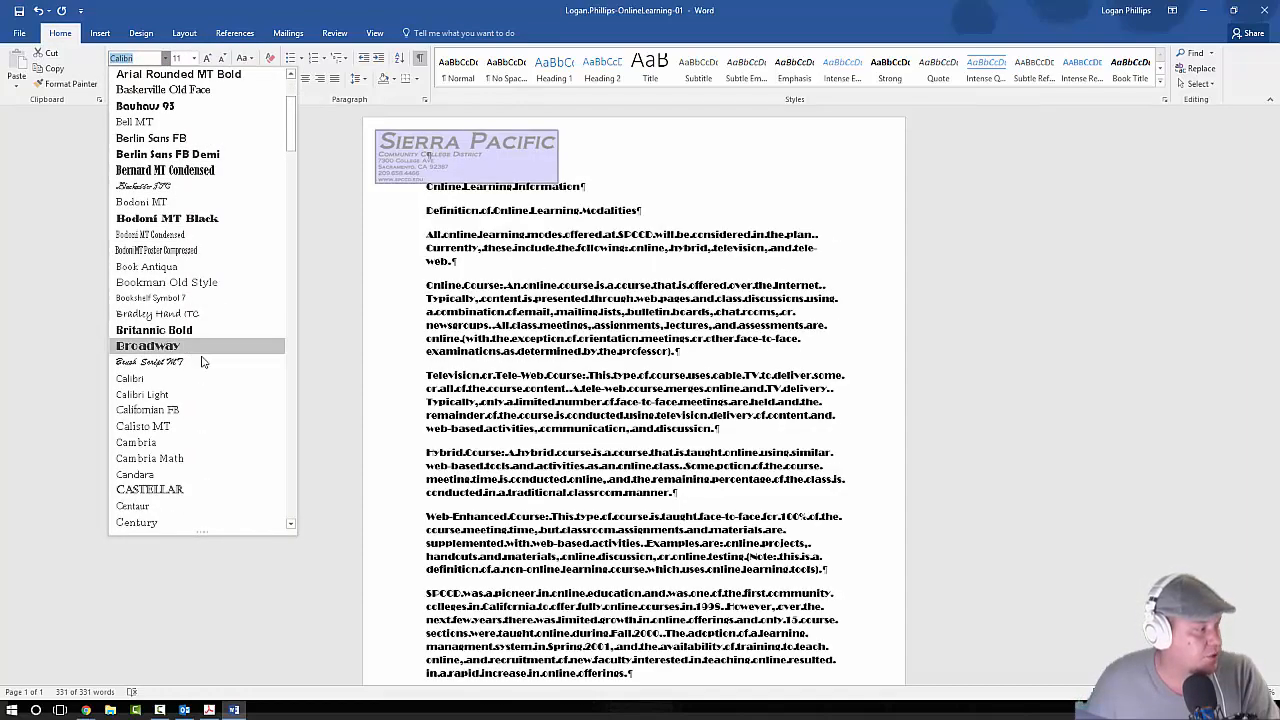
click(172, 443)
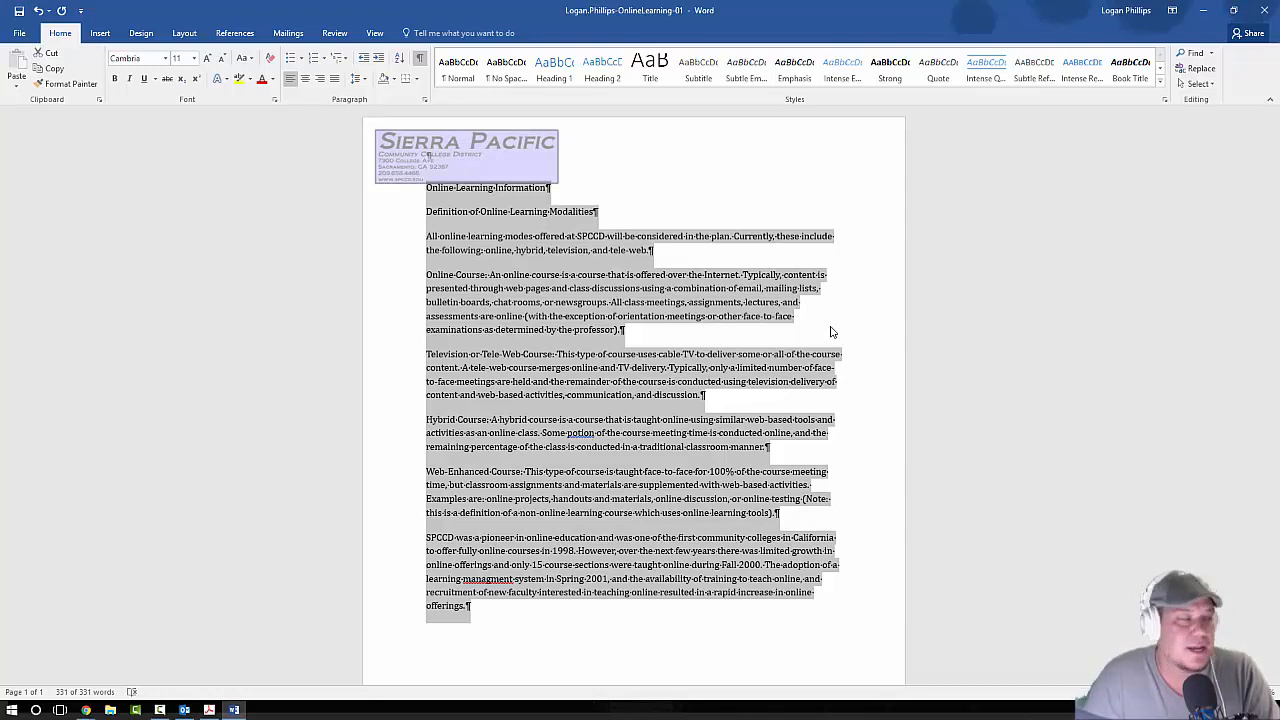
click(640, 288)
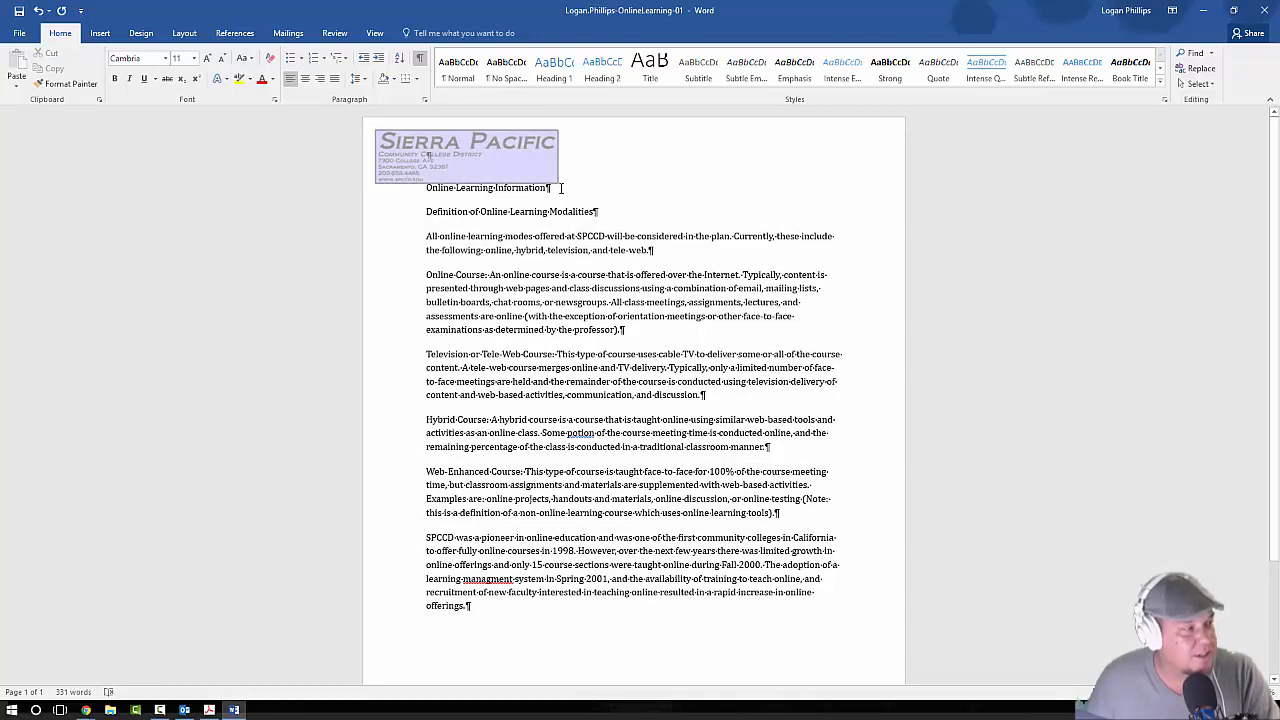
- Set the Before paragraph spacing of the "Online Learning Information" title to 36 pt
drag(560, 188, 424, 188)
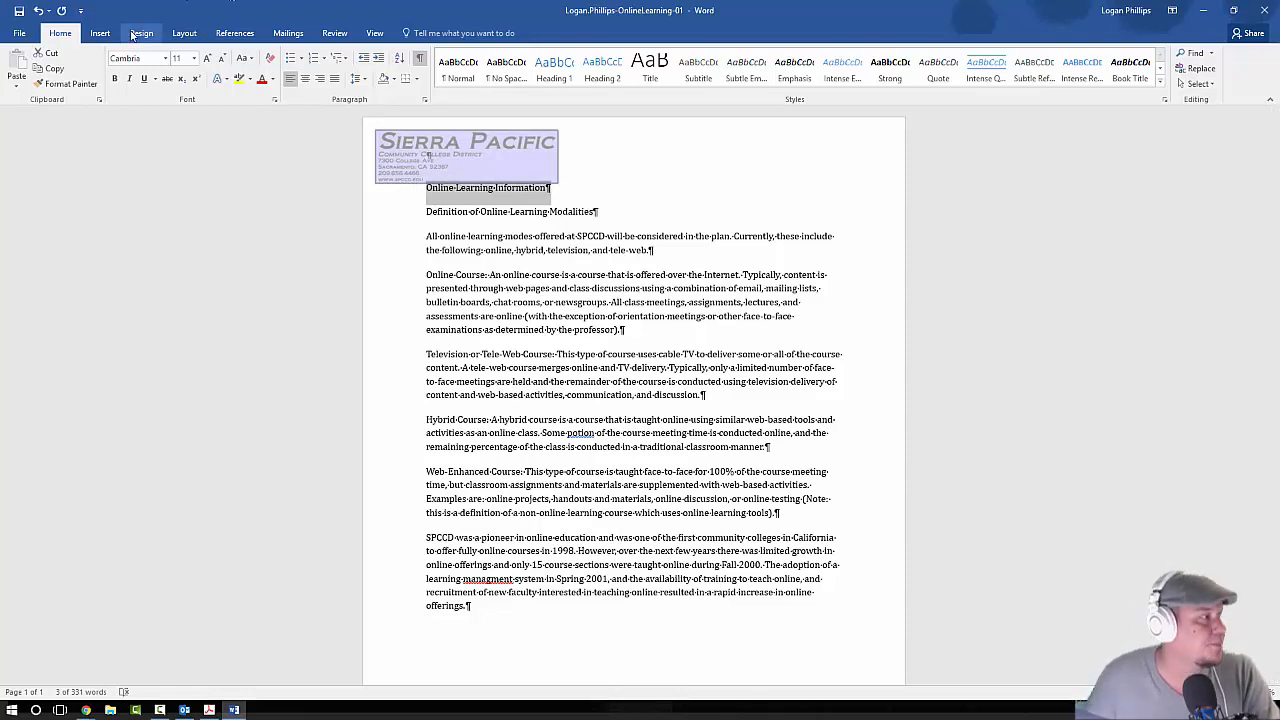
click(184, 36)
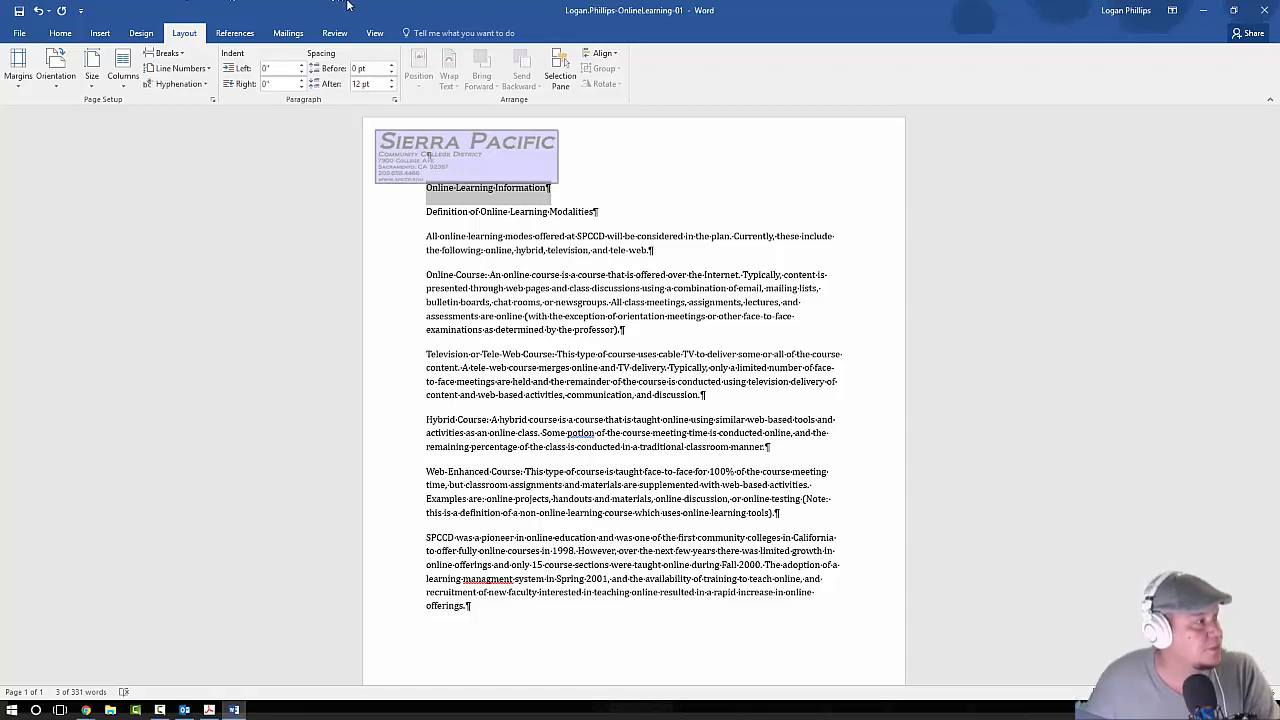
click(355, 69)
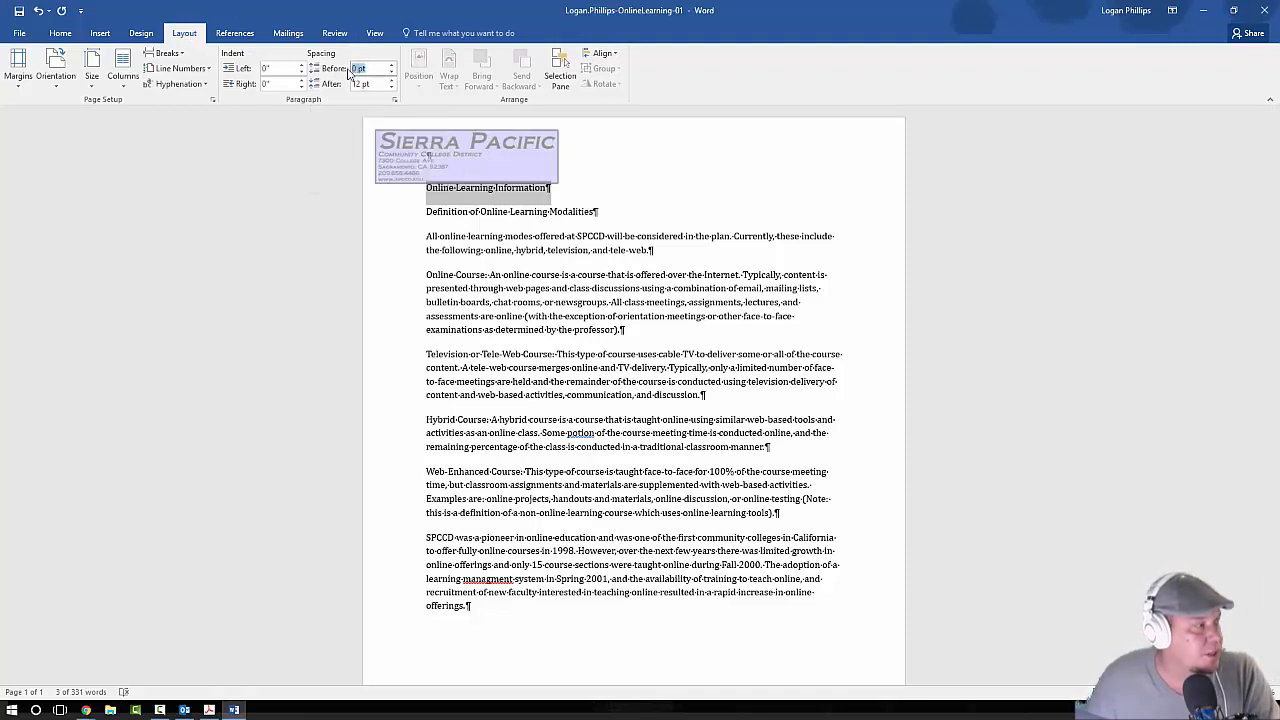
click(354, 70)
click(357, 68)
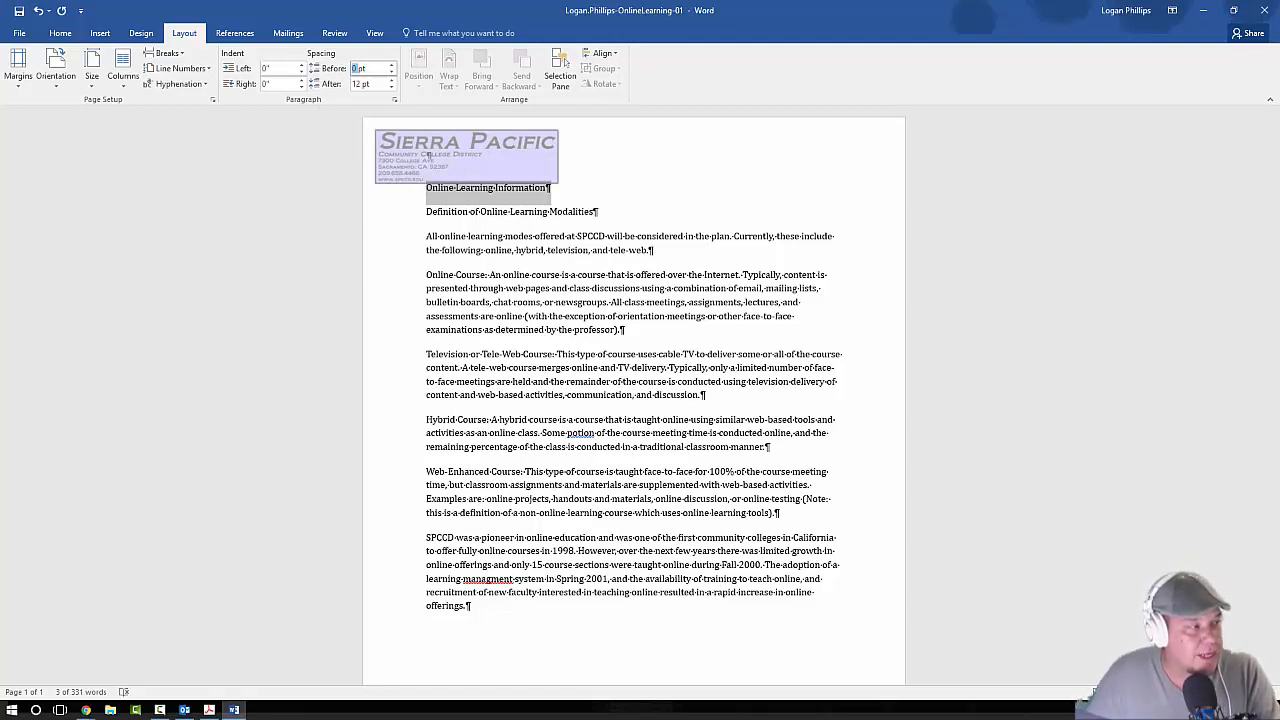
text(36)
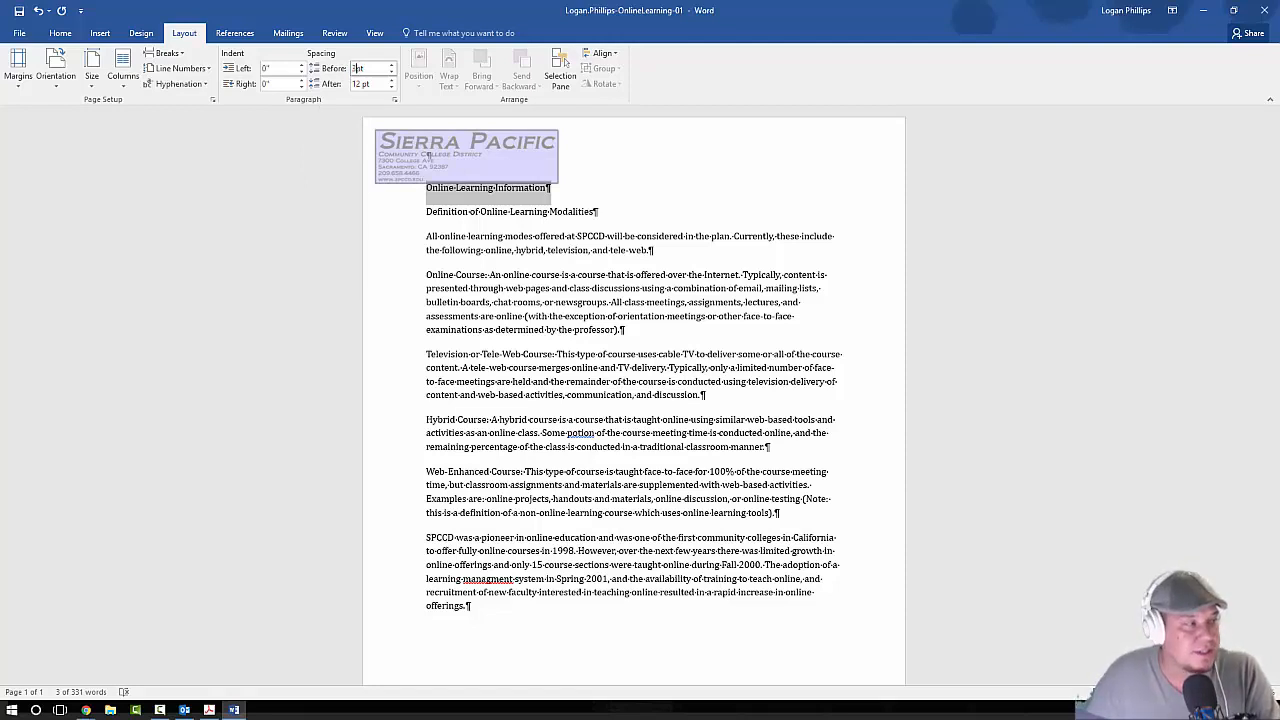
key(Return)
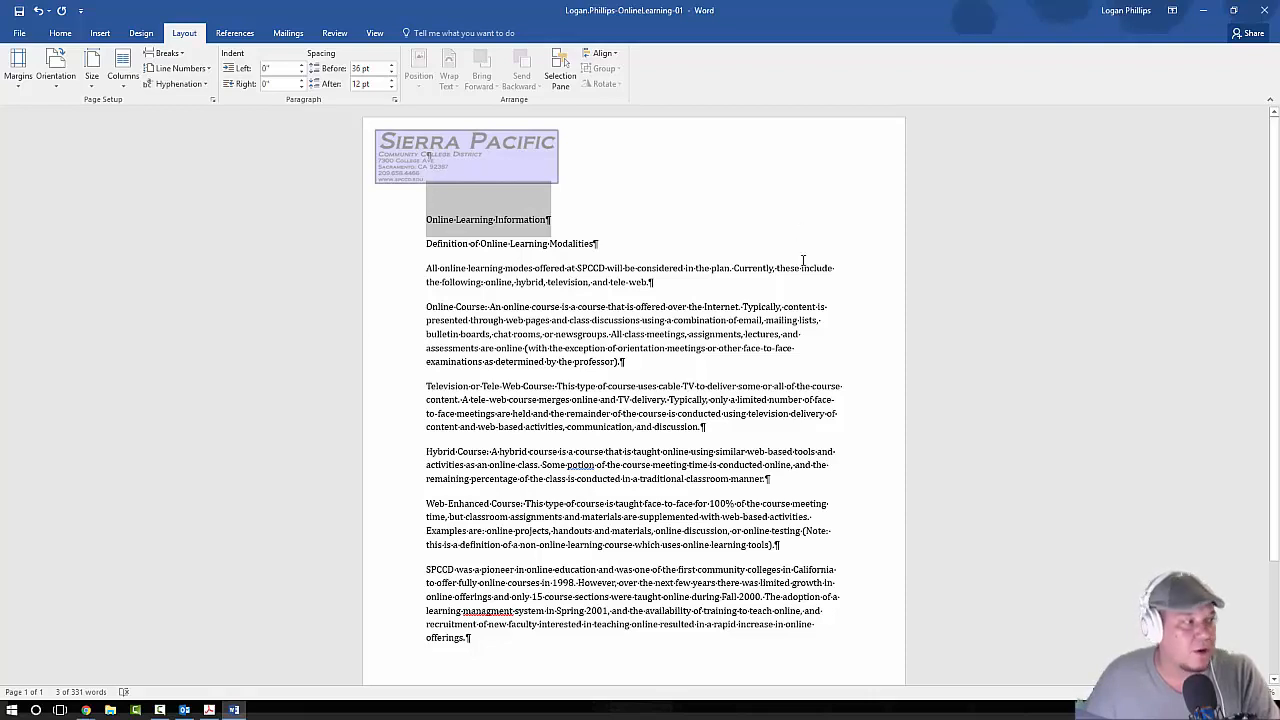
- Set the After paragraph spacing of the "Online Learning Information" title to 18 pt
key(alt+Tab)
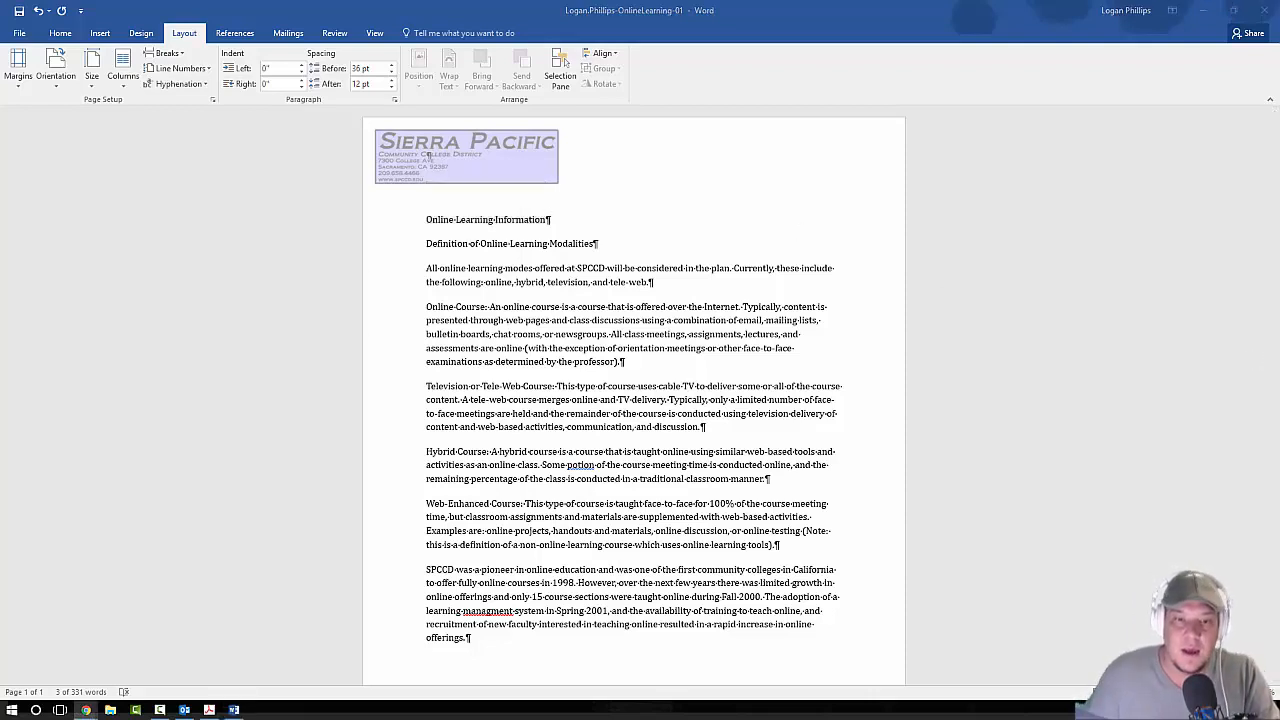
click(353, 223)
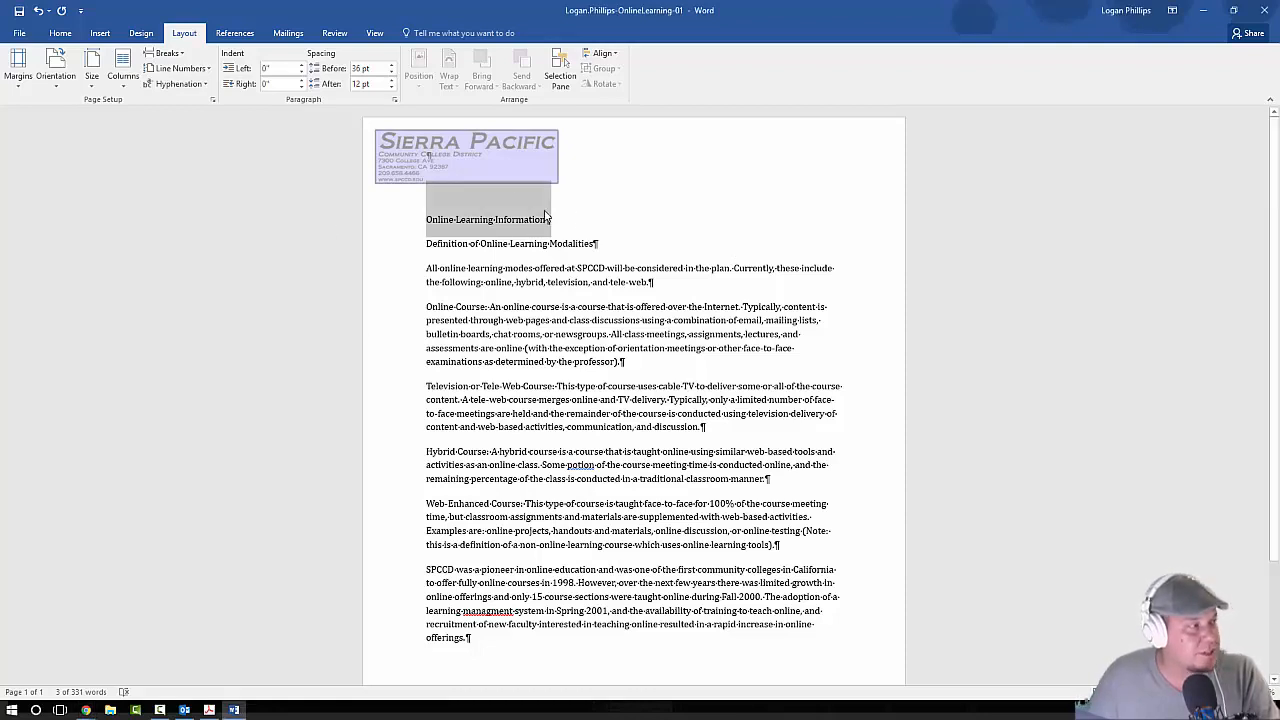
click(362, 84)
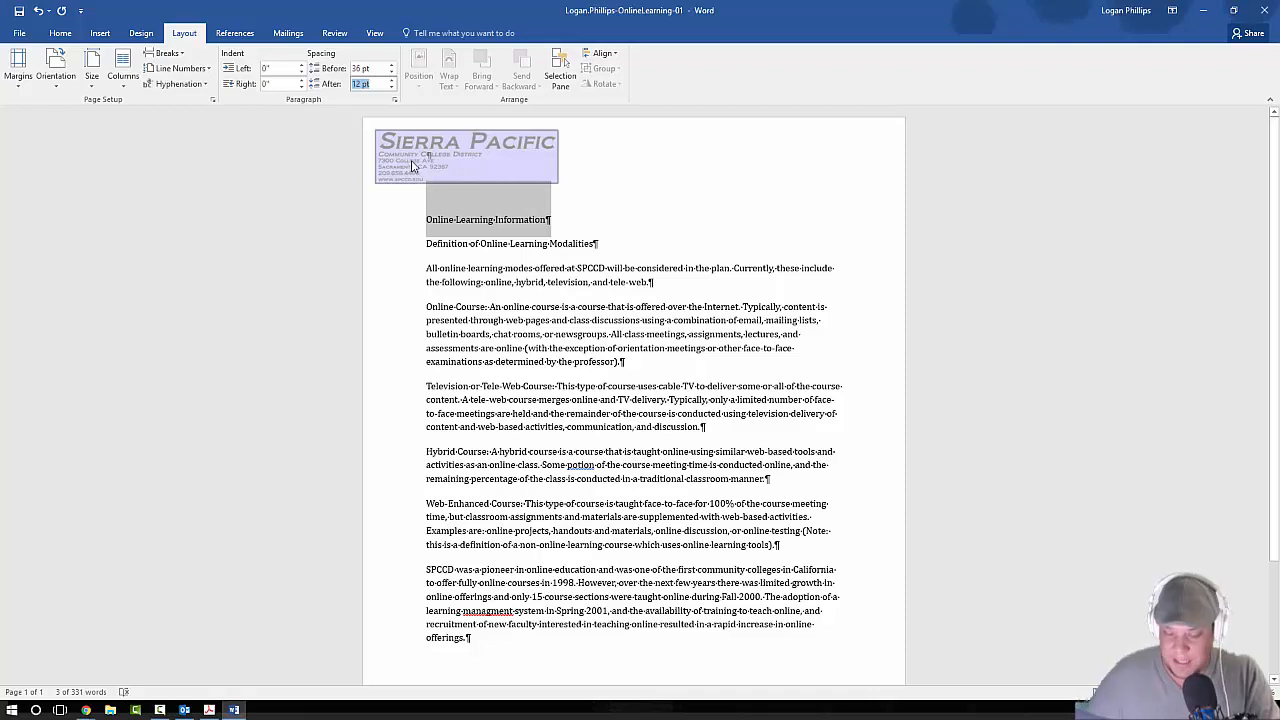
text(18)
key(Return)
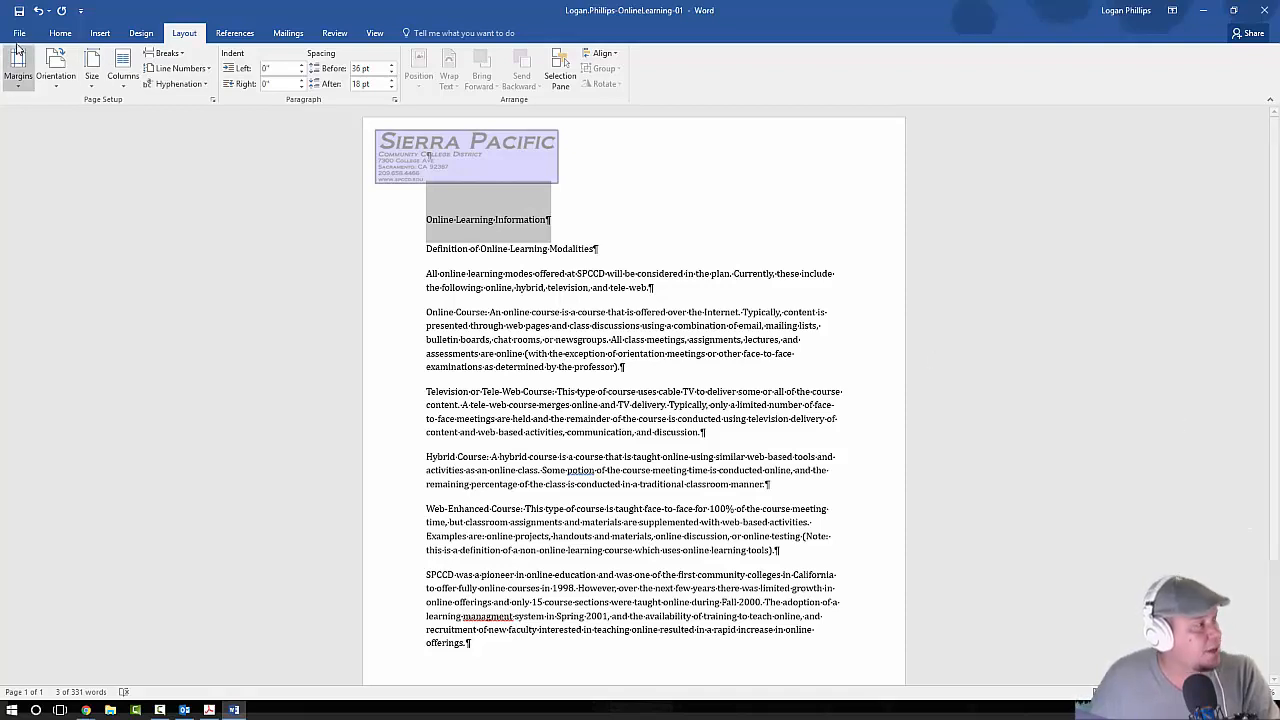
- Center the "Online Learning Information" title horizontally and switch to the instructions
click(60, 35)
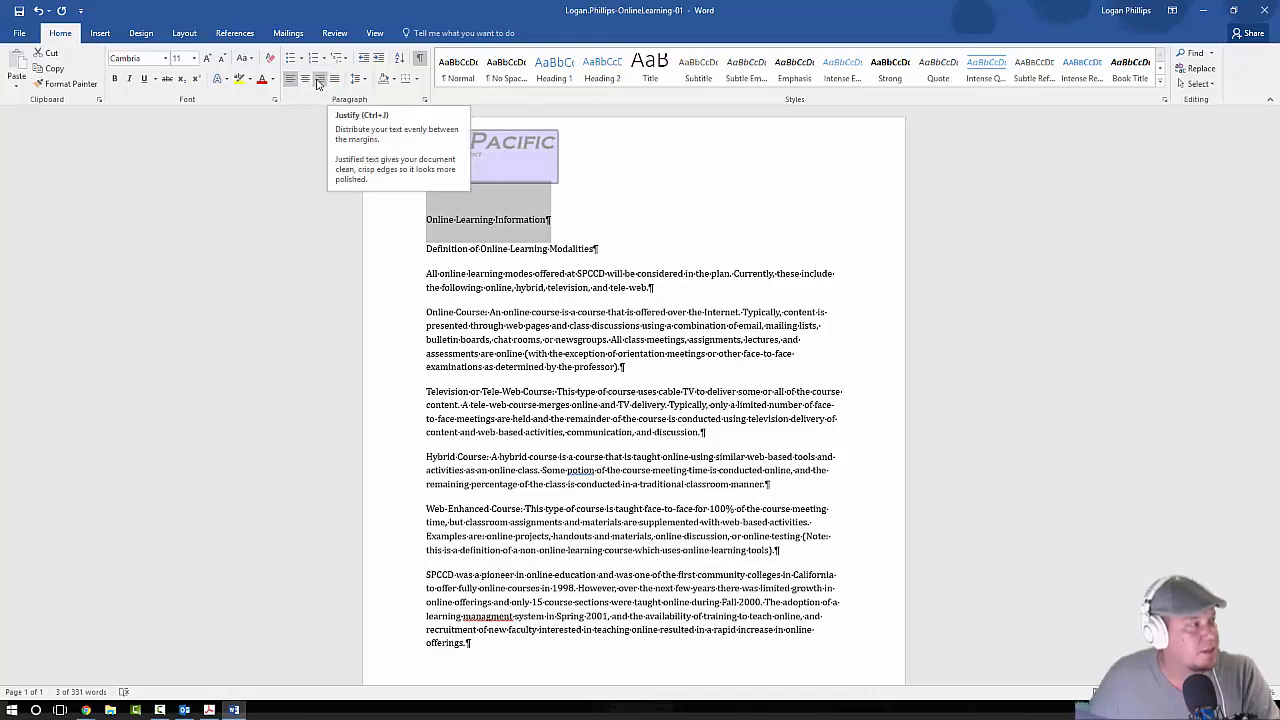
click(309, 83)
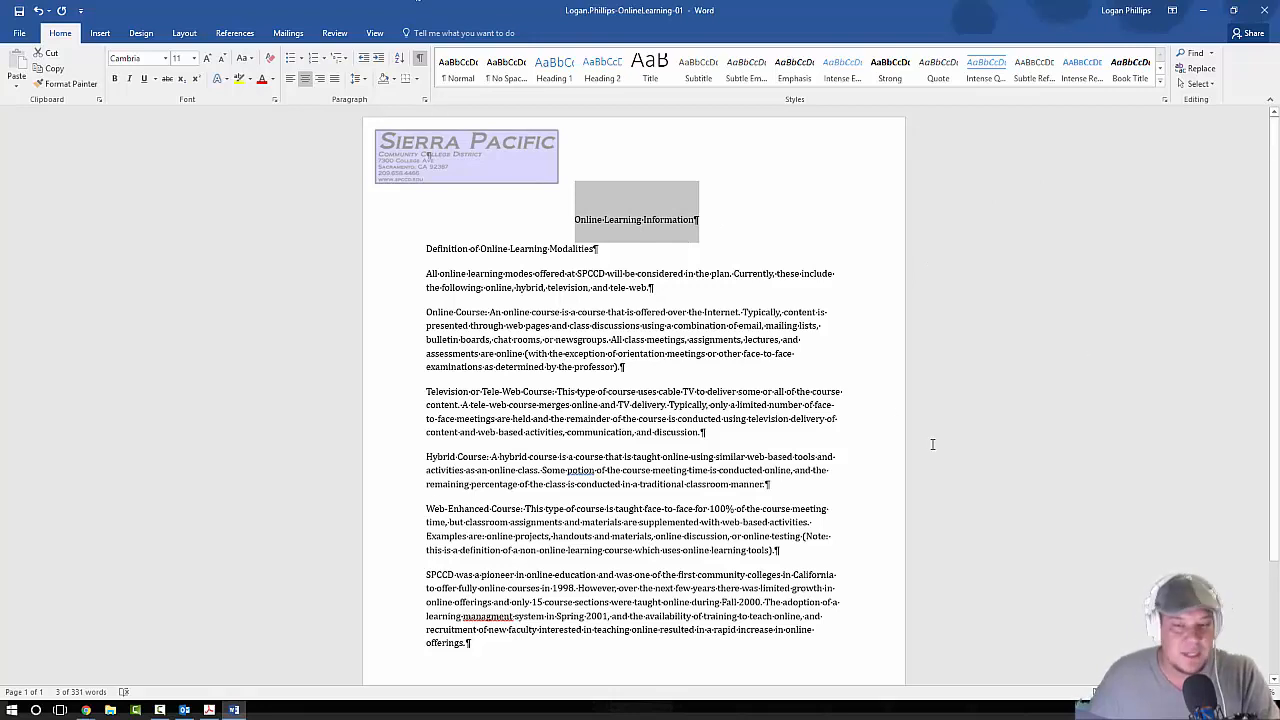
key(alt+Tab)
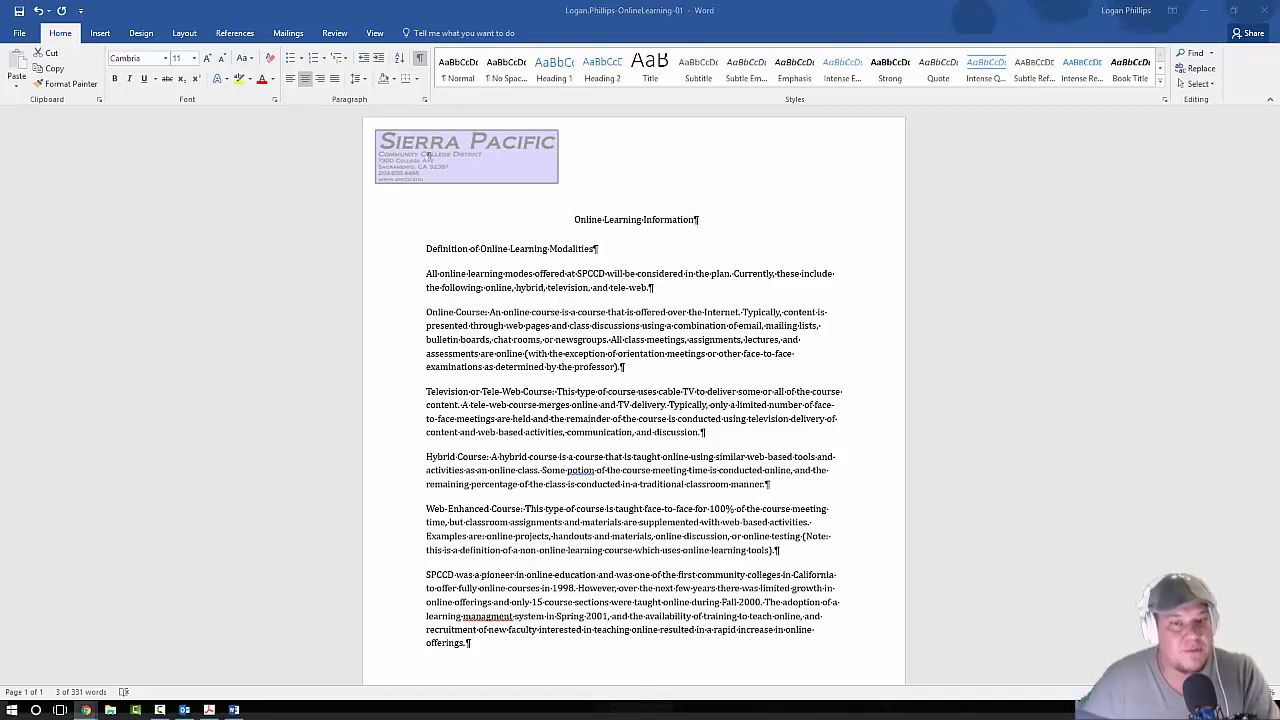
- Set the font style of the "Online Learning Information" title to bold and its size to 24 pt
key(alt+Tab)
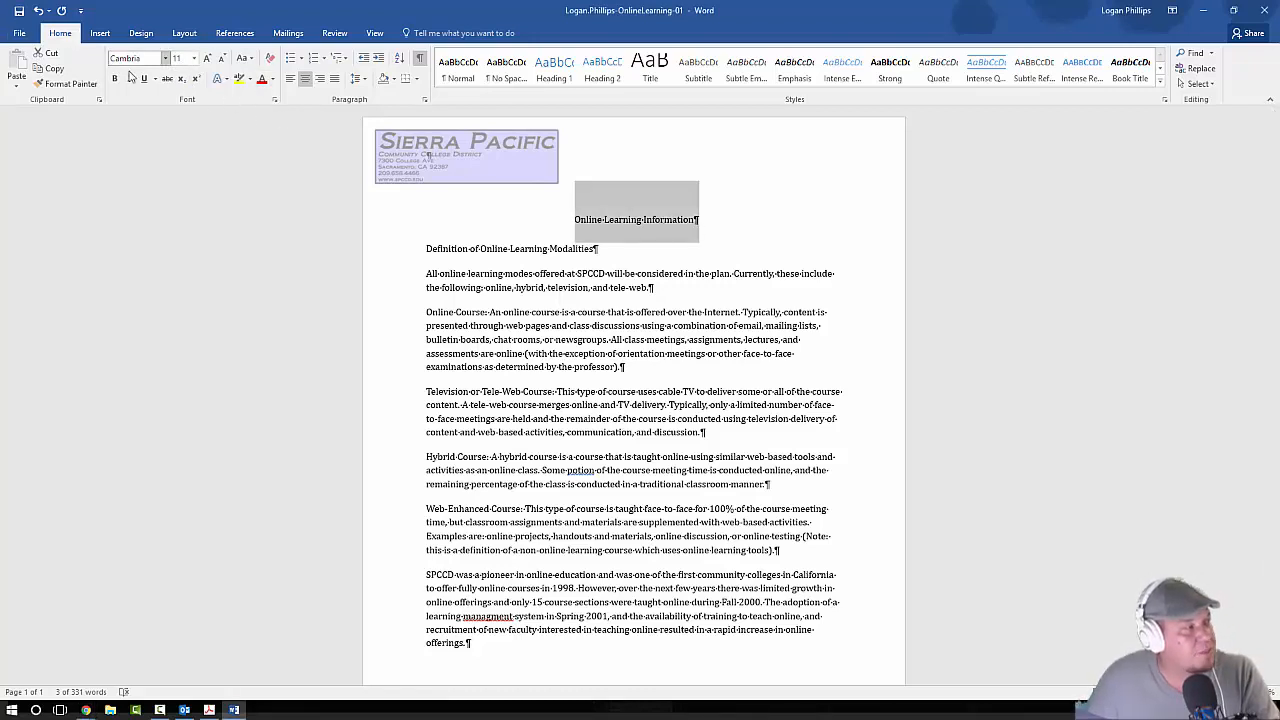
click(275, 106)
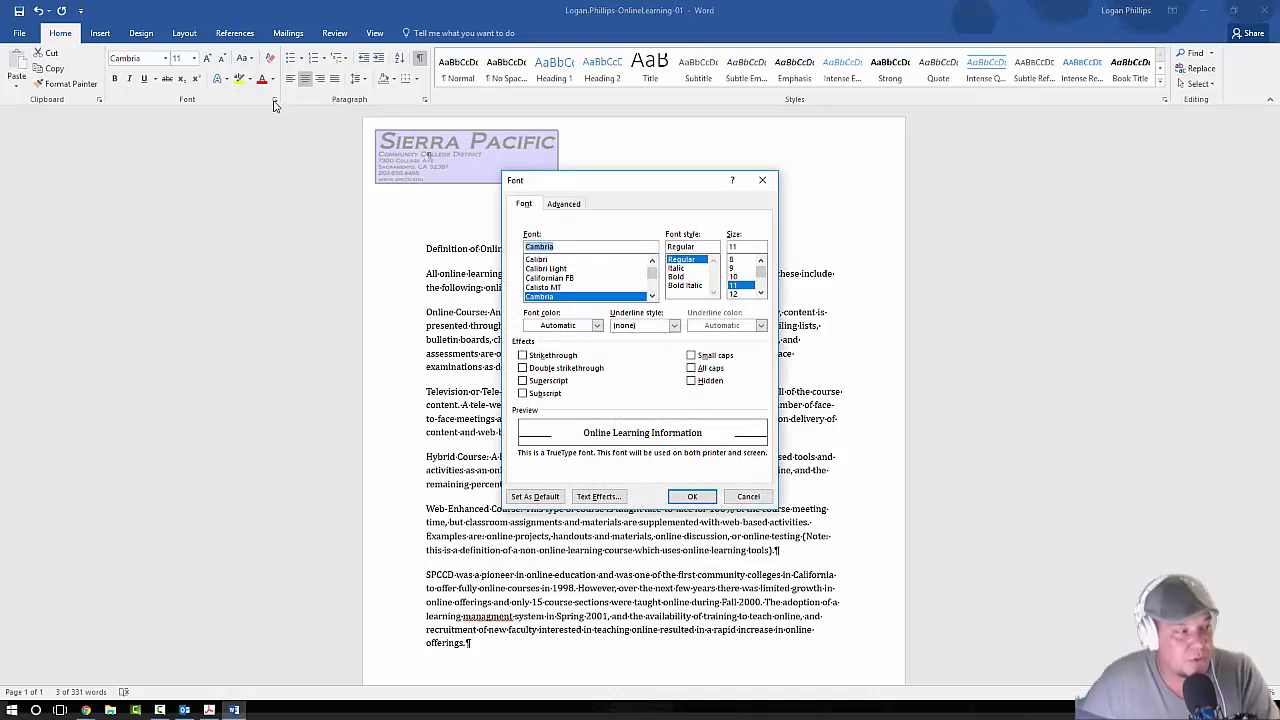
click(678, 277)
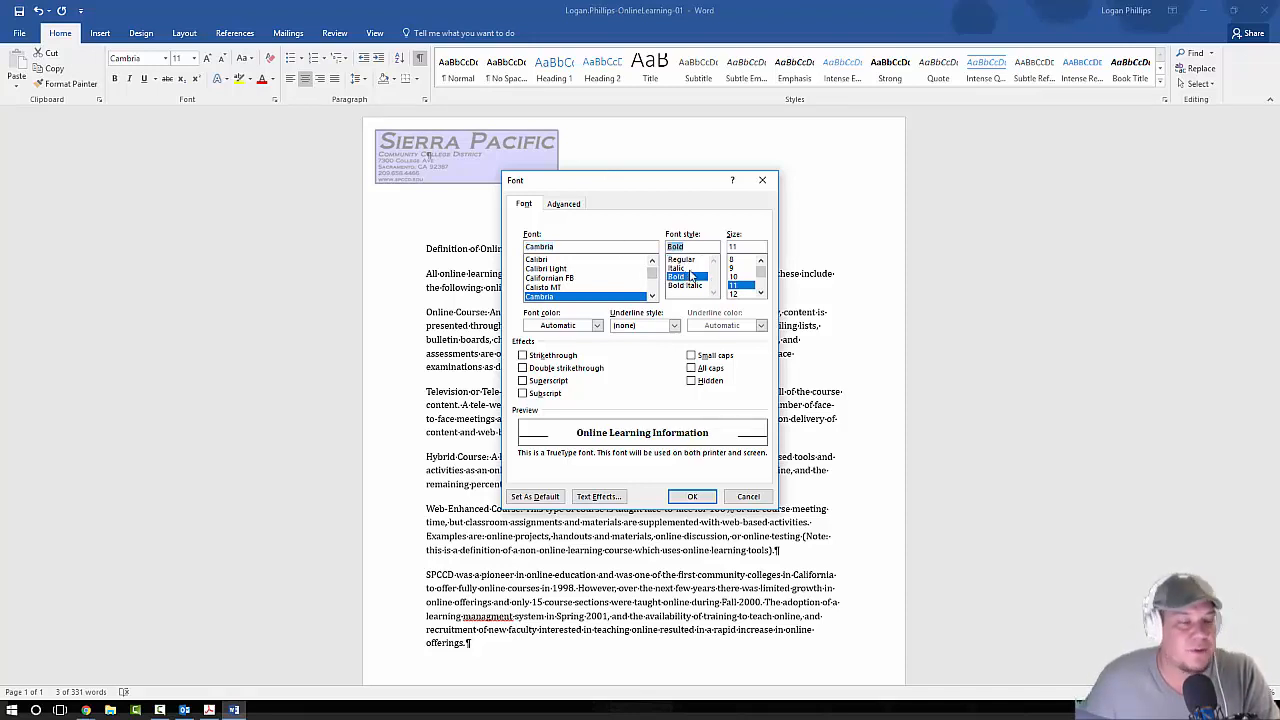
click(760, 292)
click(760, 293)
click(760, 293)
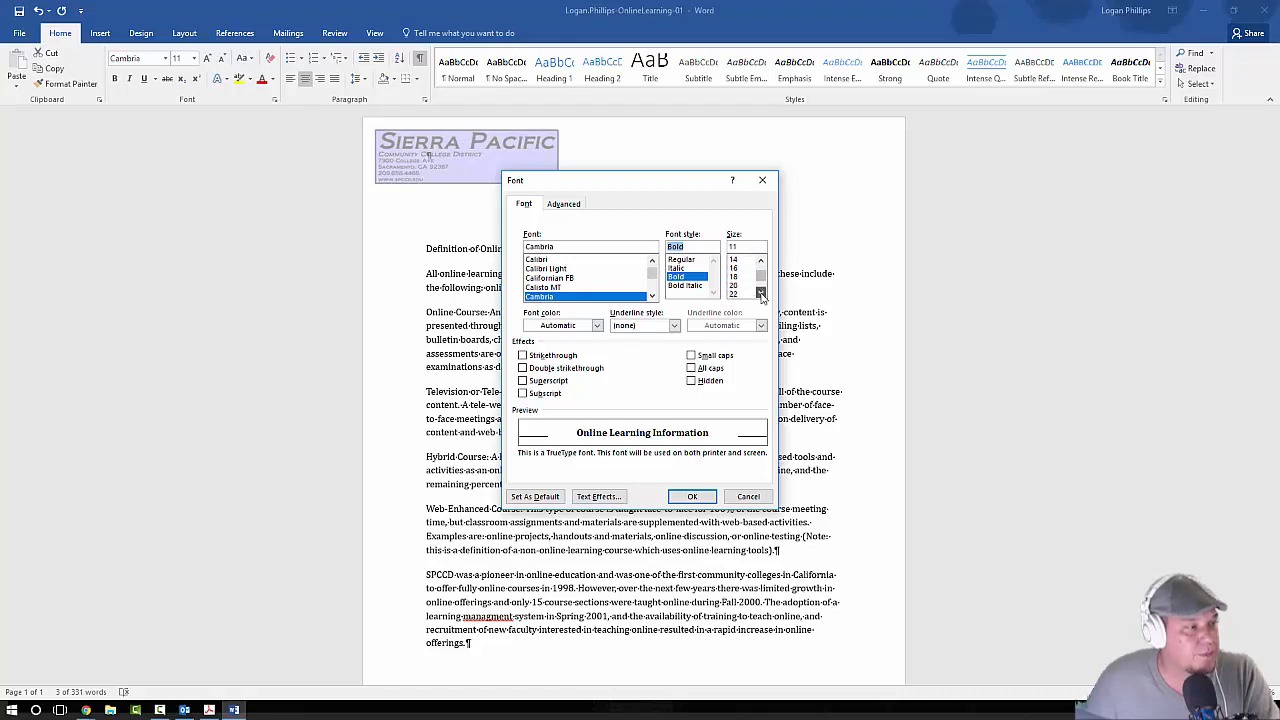
click(734, 294)
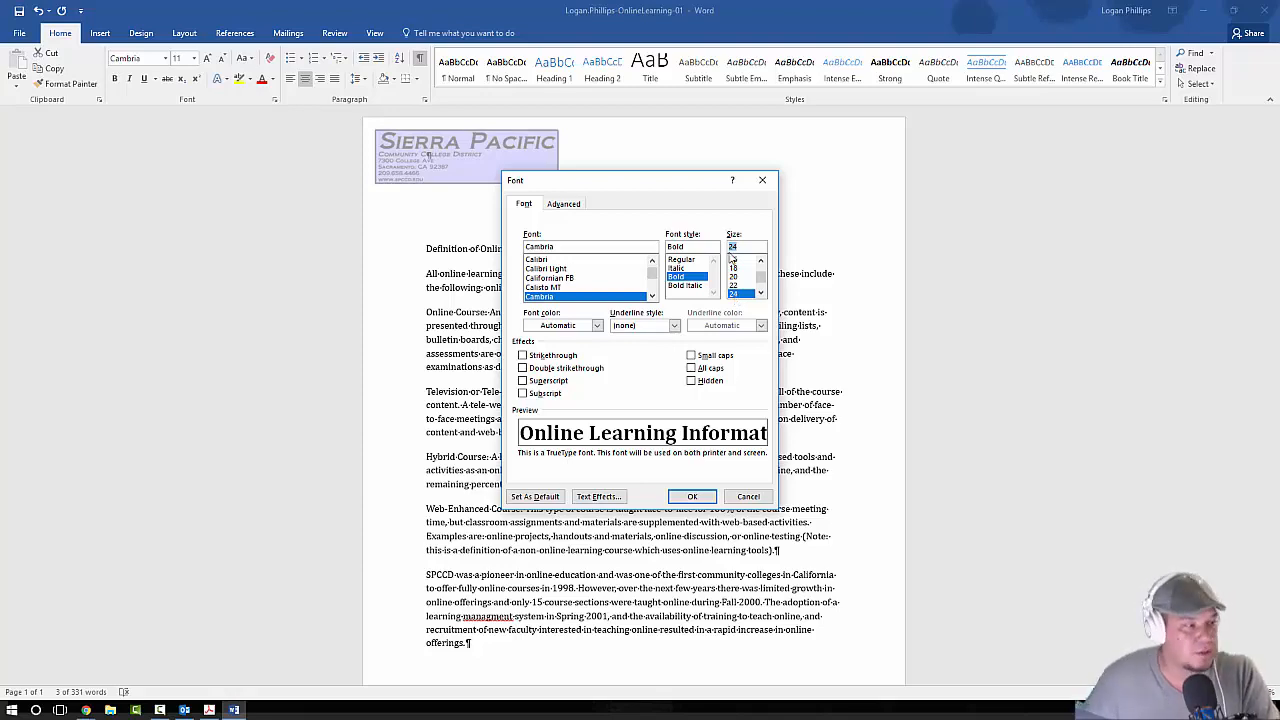
drag(682, 190, 687, 285)
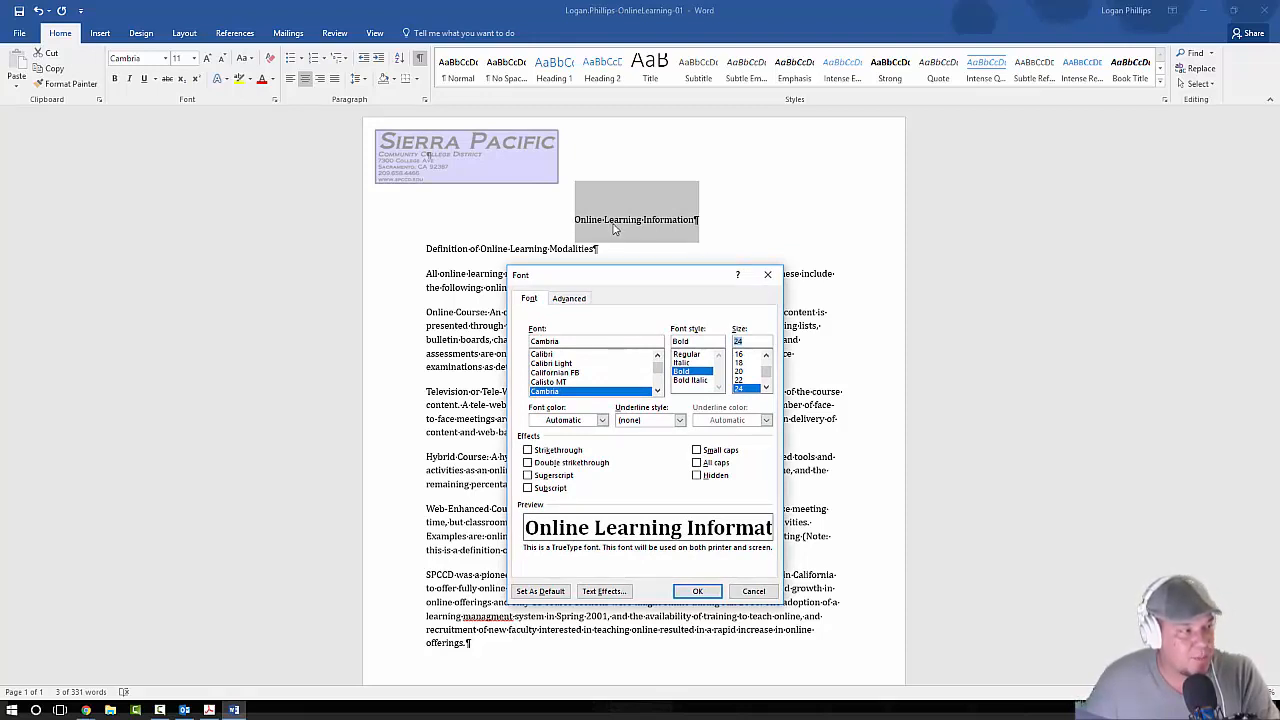
- Give the "Online Learning Information" title small caps and a dark blue-gray theme font color
click(697, 450)
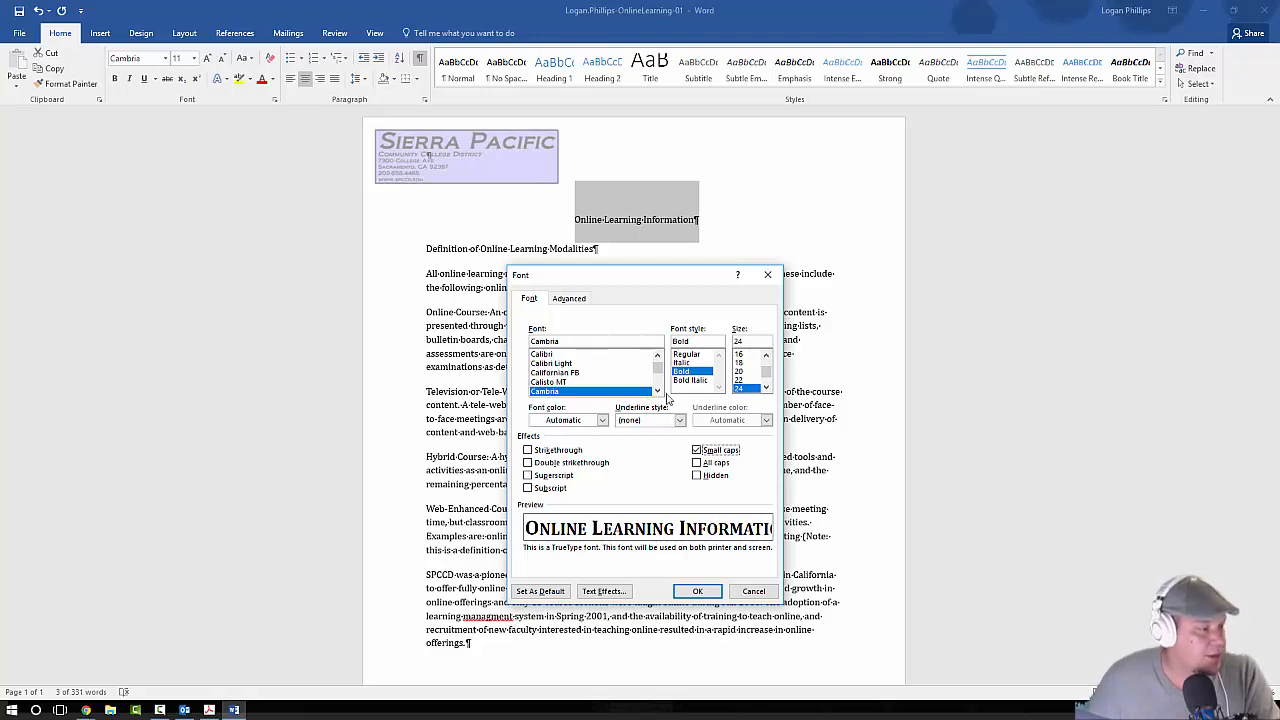
click(602, 420)
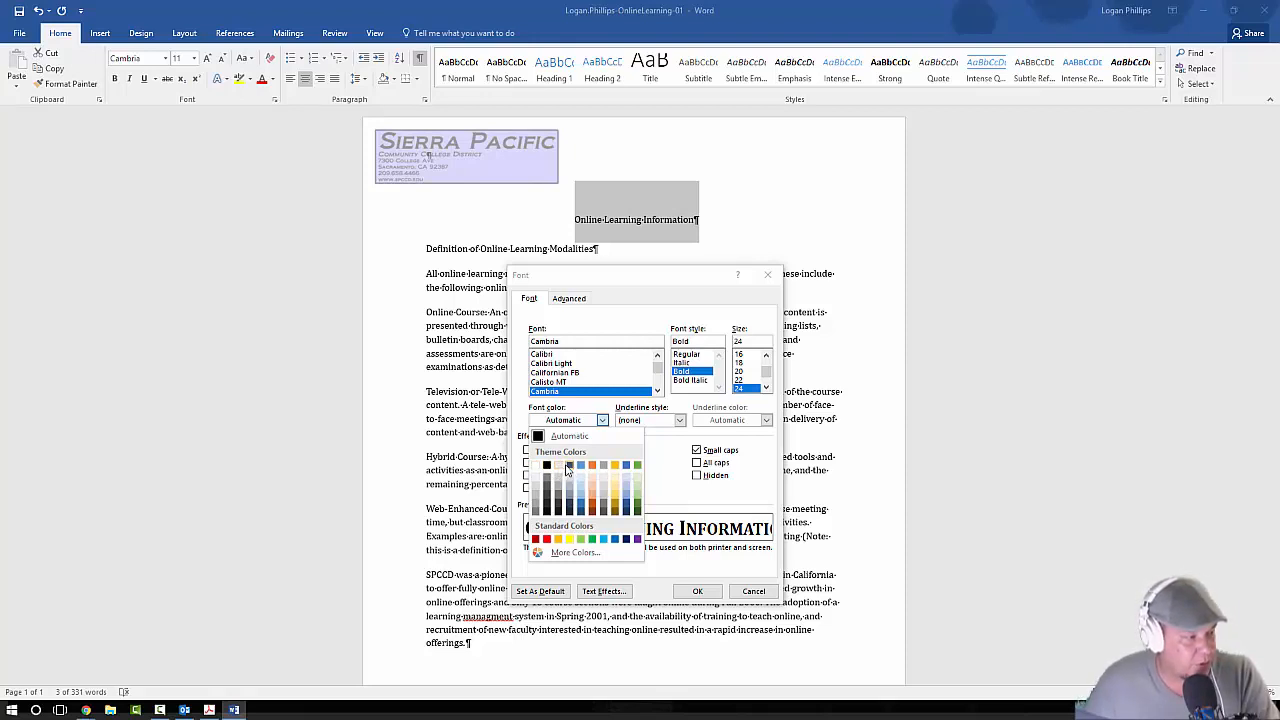
click(568, 466)
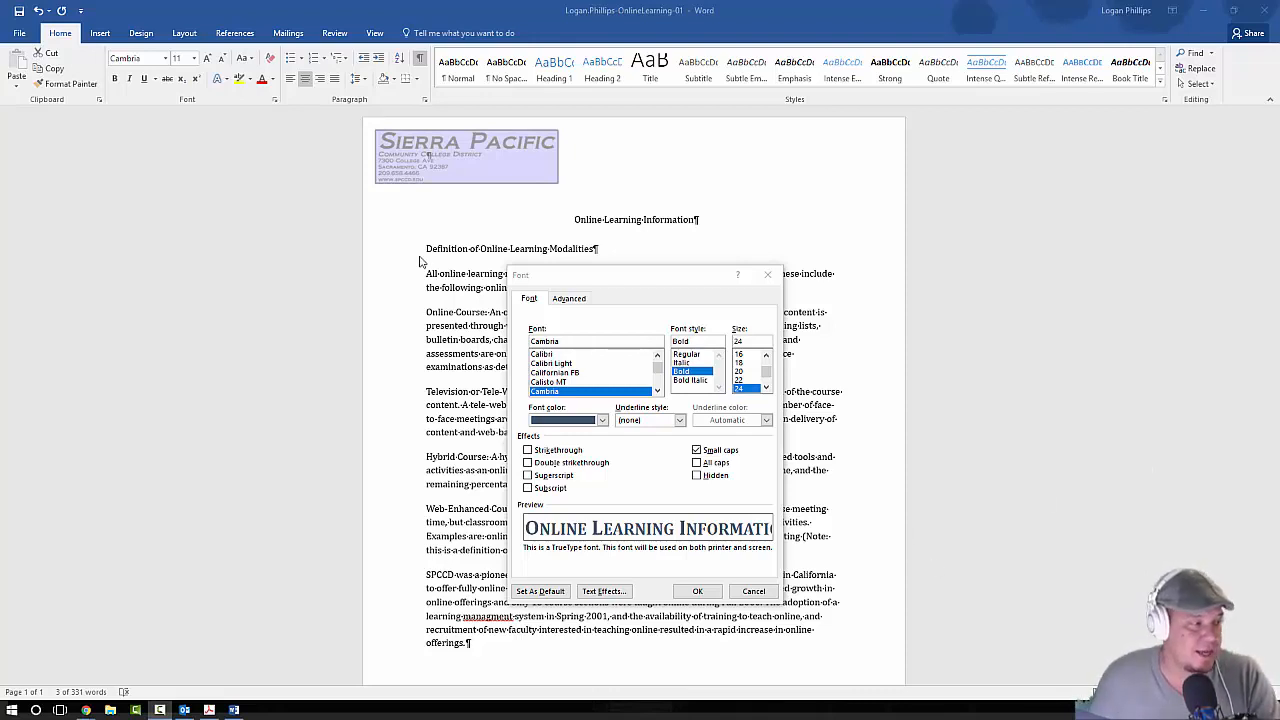
- Expand the title's character spacing by 1.2 pt and apply the font settings
click(572, 300)
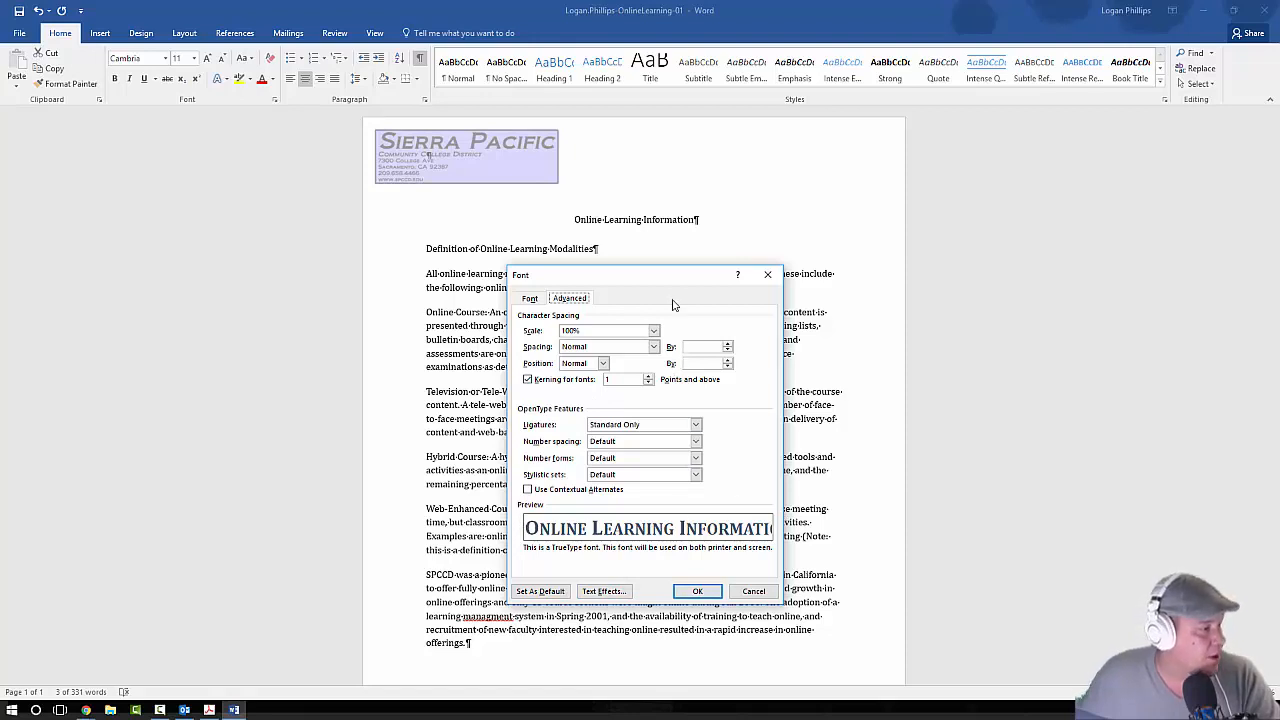
click(653, 346)
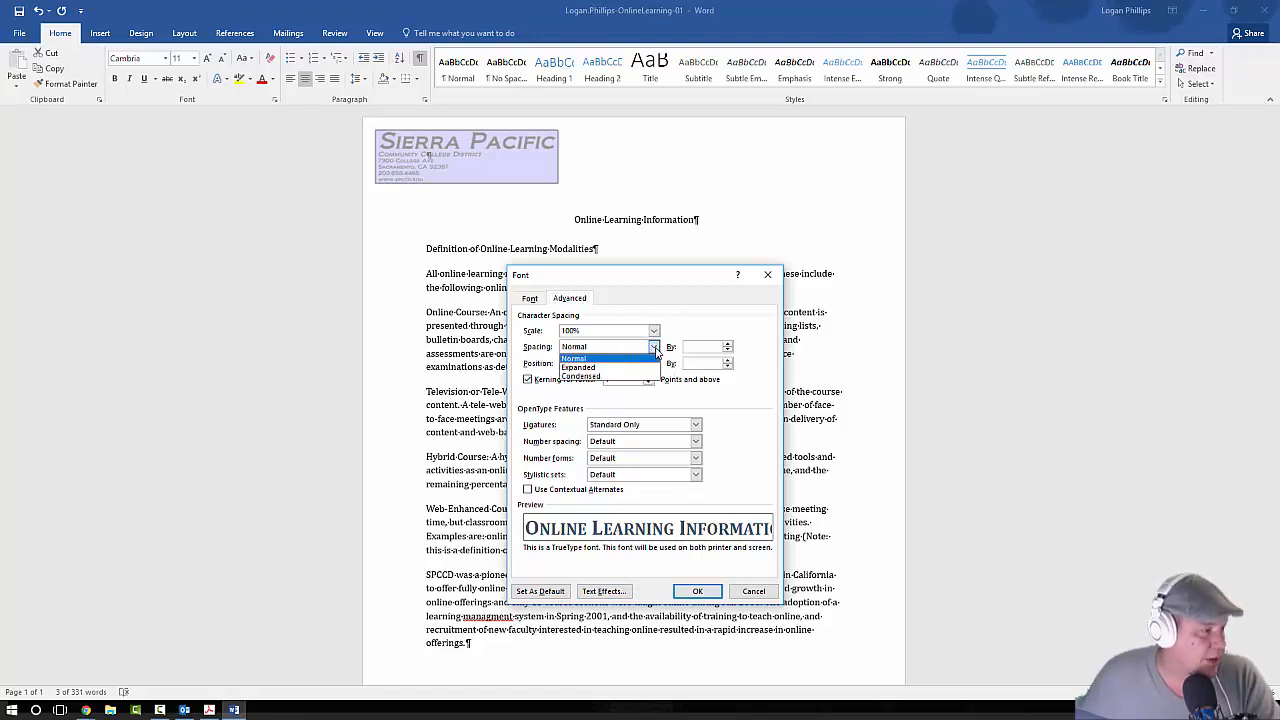
click(643, 372)
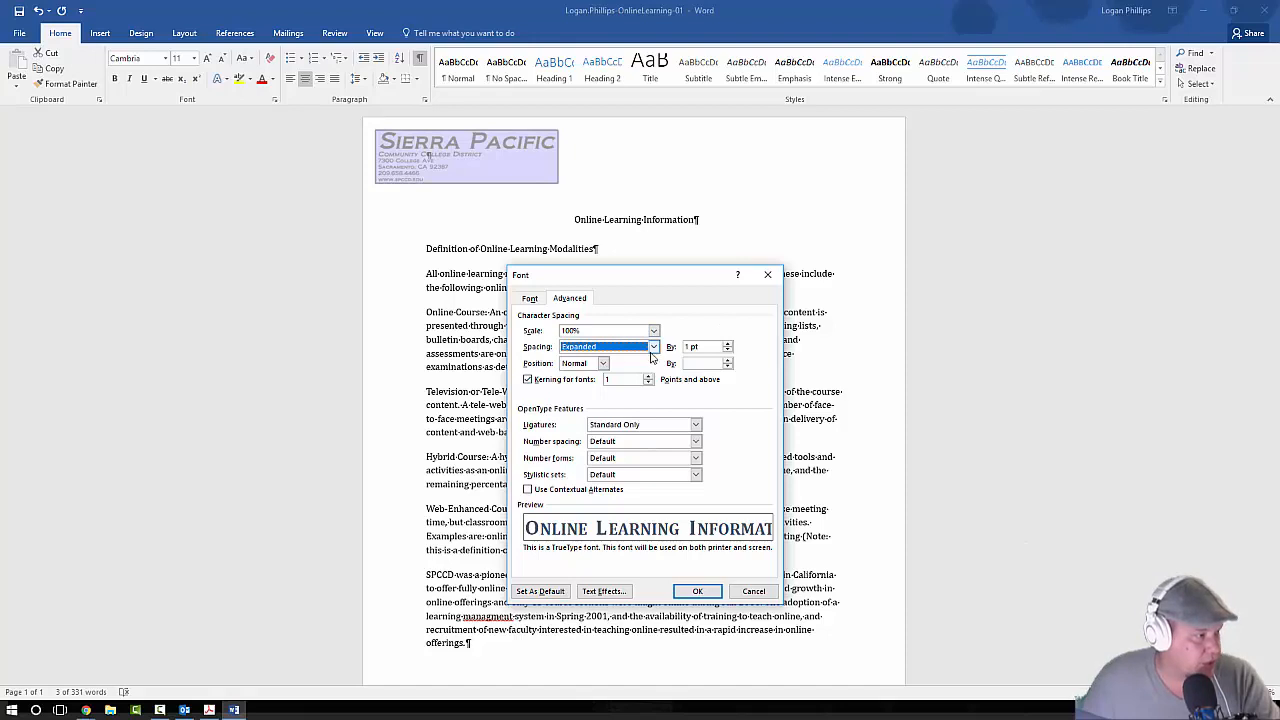
click(691, 347)
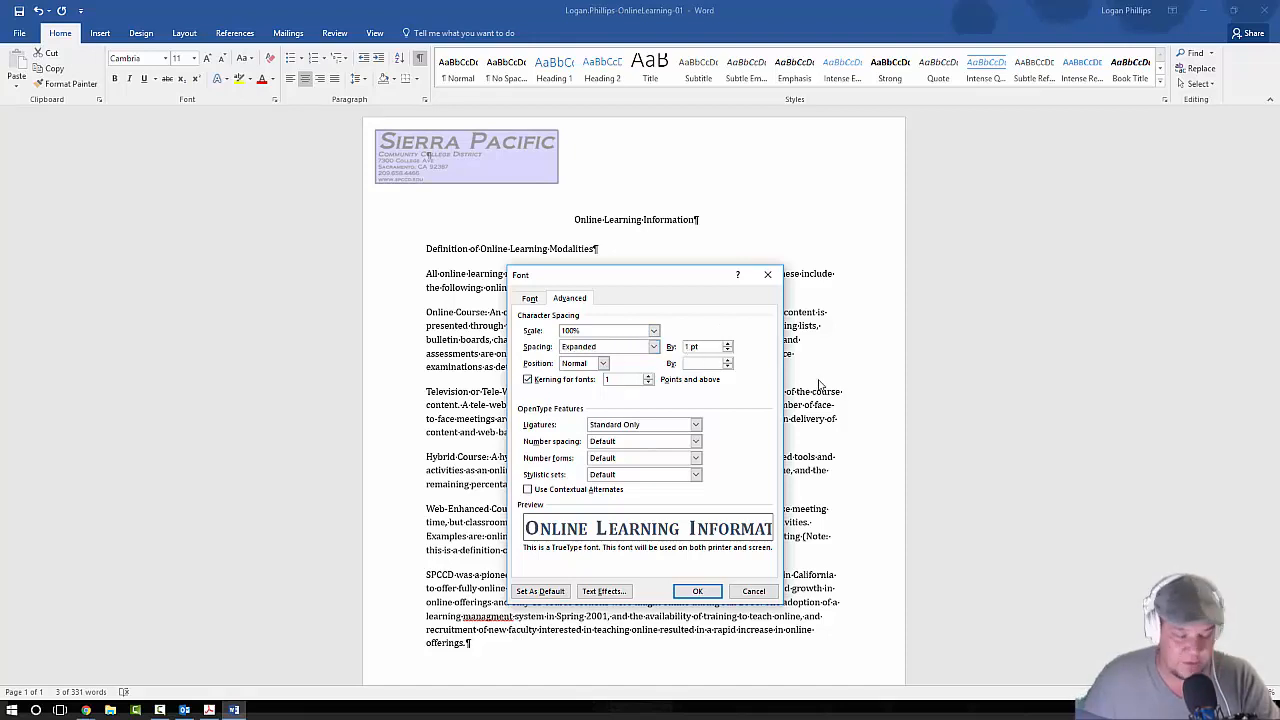
text(.2)
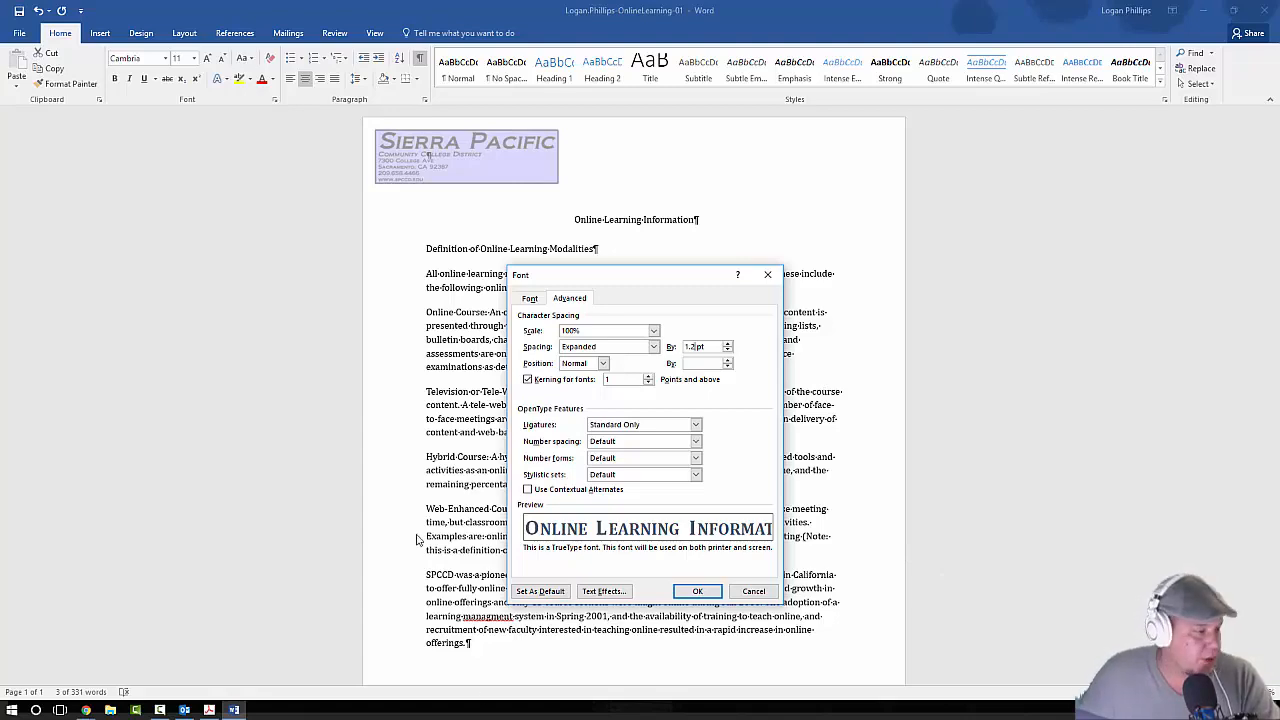
click(697, 590)
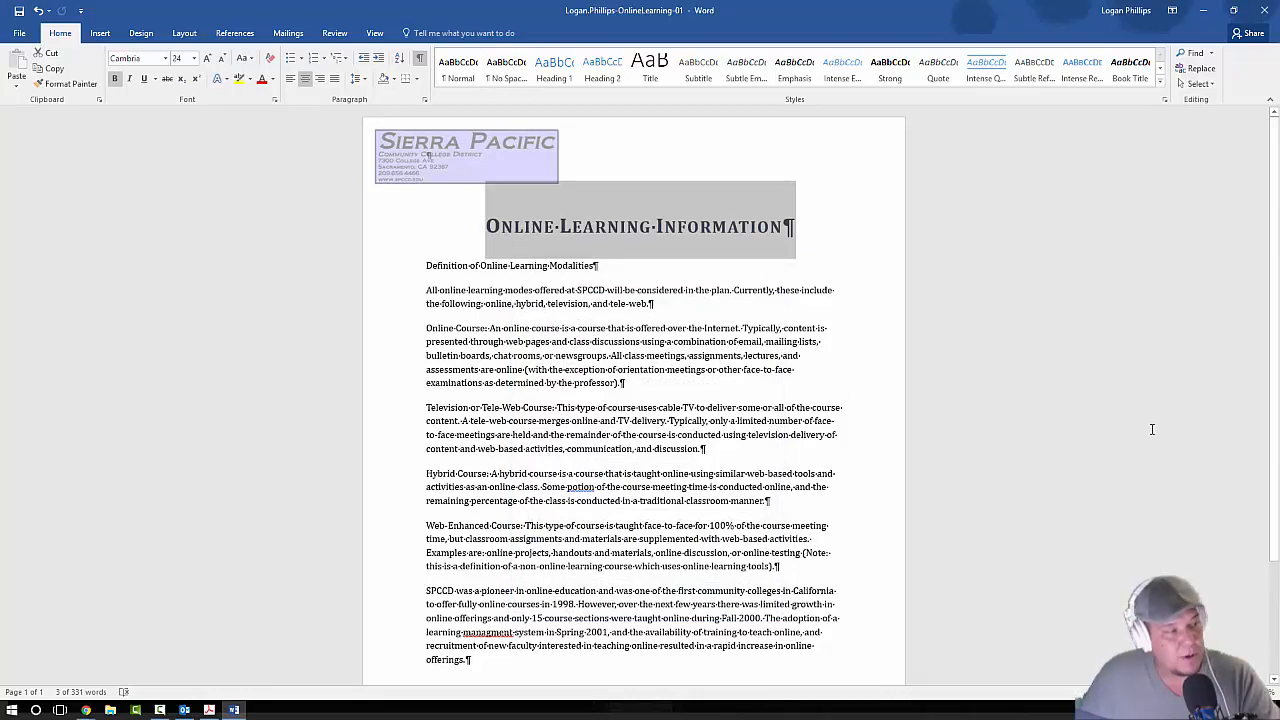
- Move the last paragraph, beginning "SPCCD was a pioneer", to before the "Definition of Online Learning Modalities" line
key(alt+Tab)
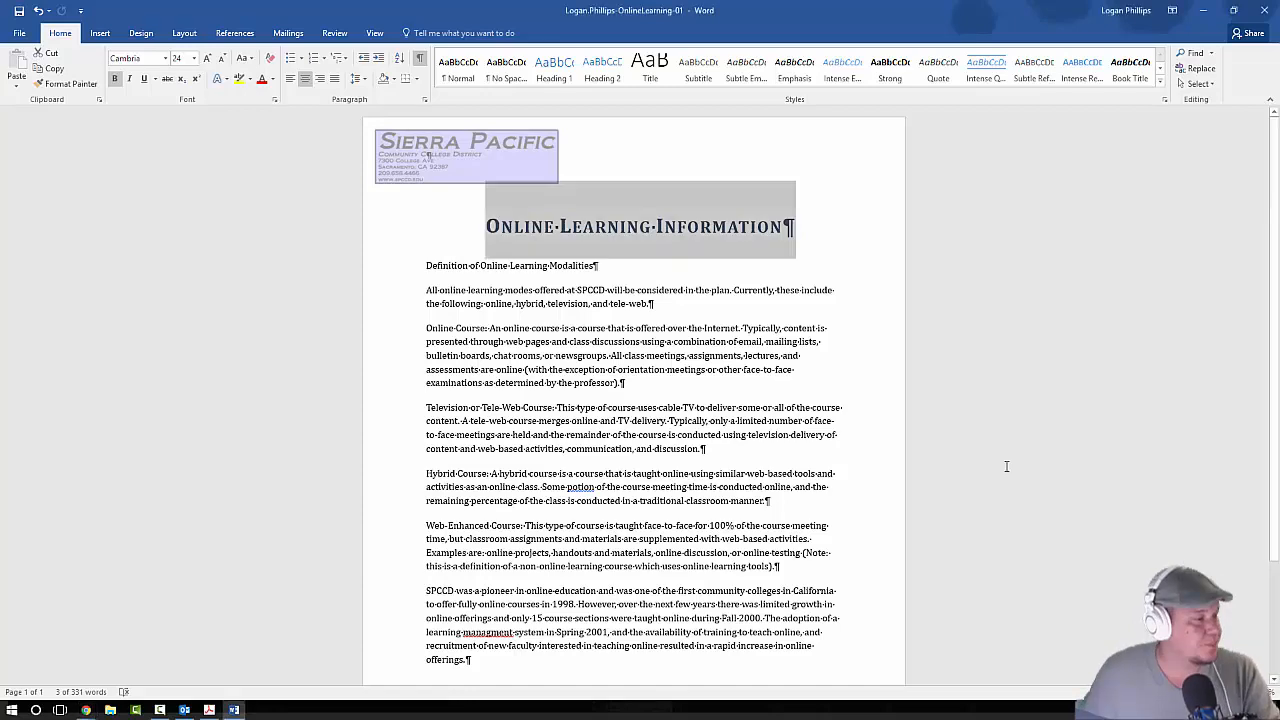
scroll(428, 157, down, 3)
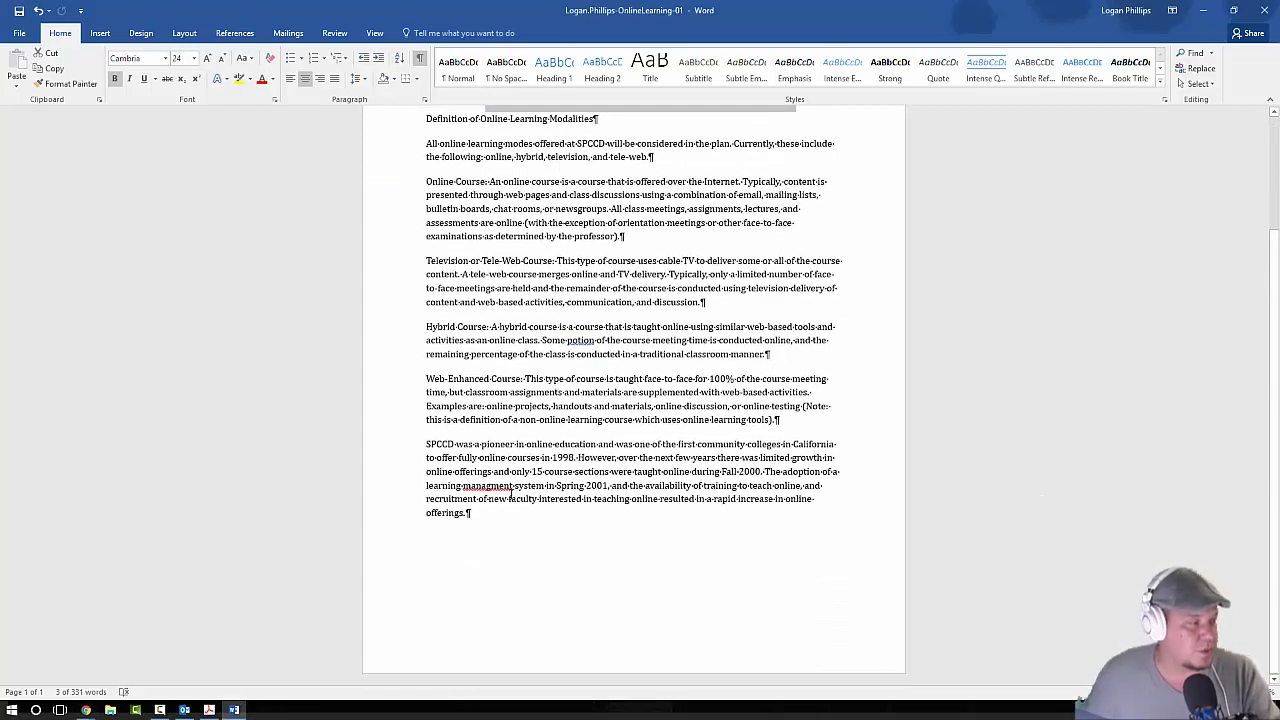
drag(483, 512, 426, 444)
key(ctrl+c)
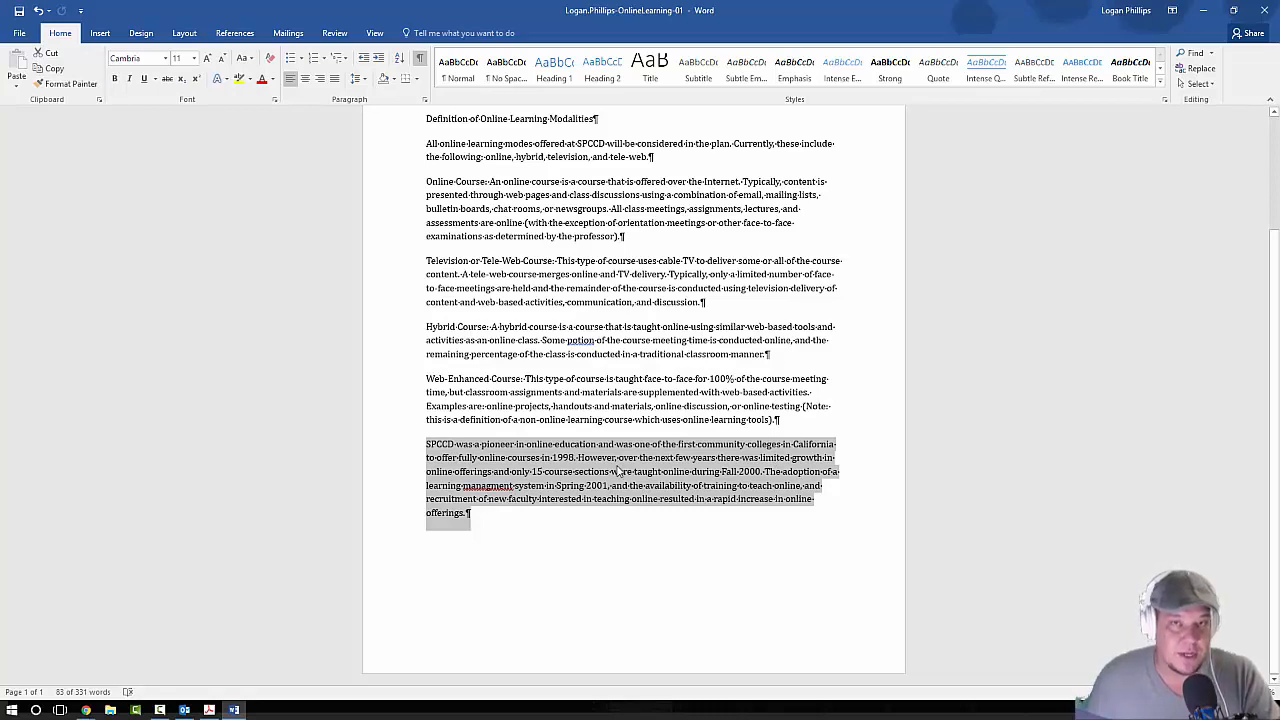
click(46, 52)
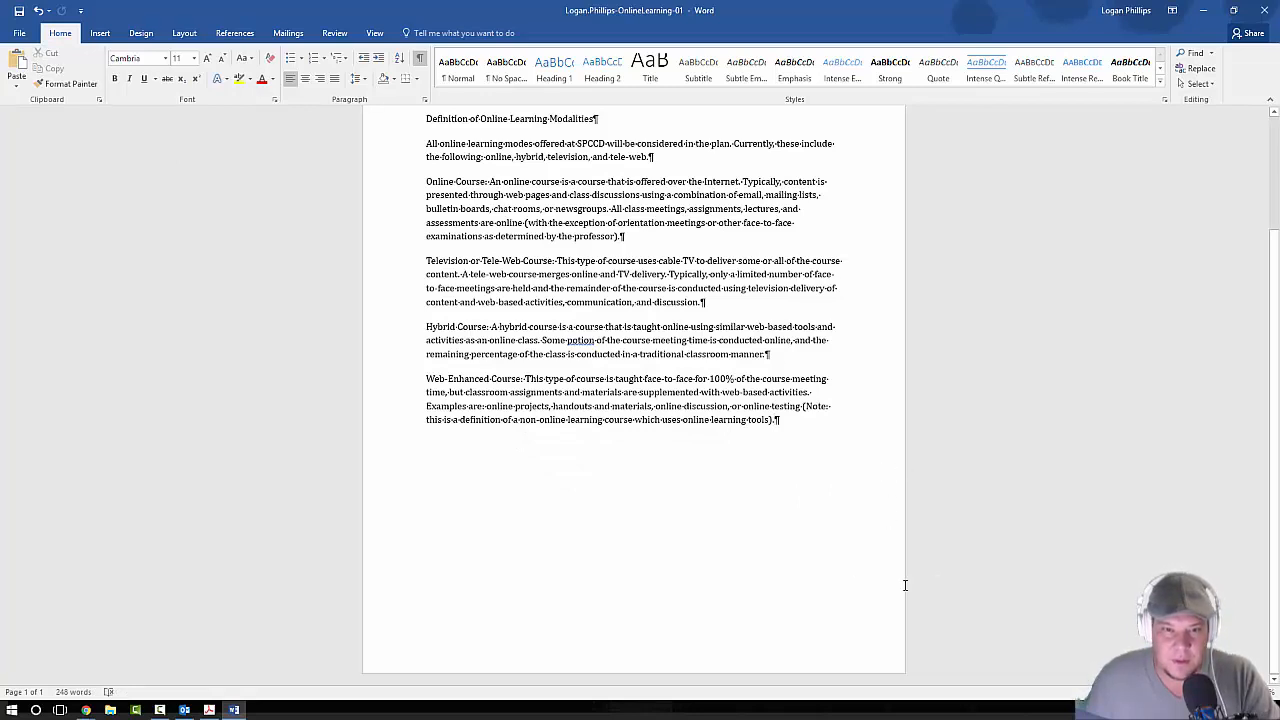
scroll(803, 606, up, 3)
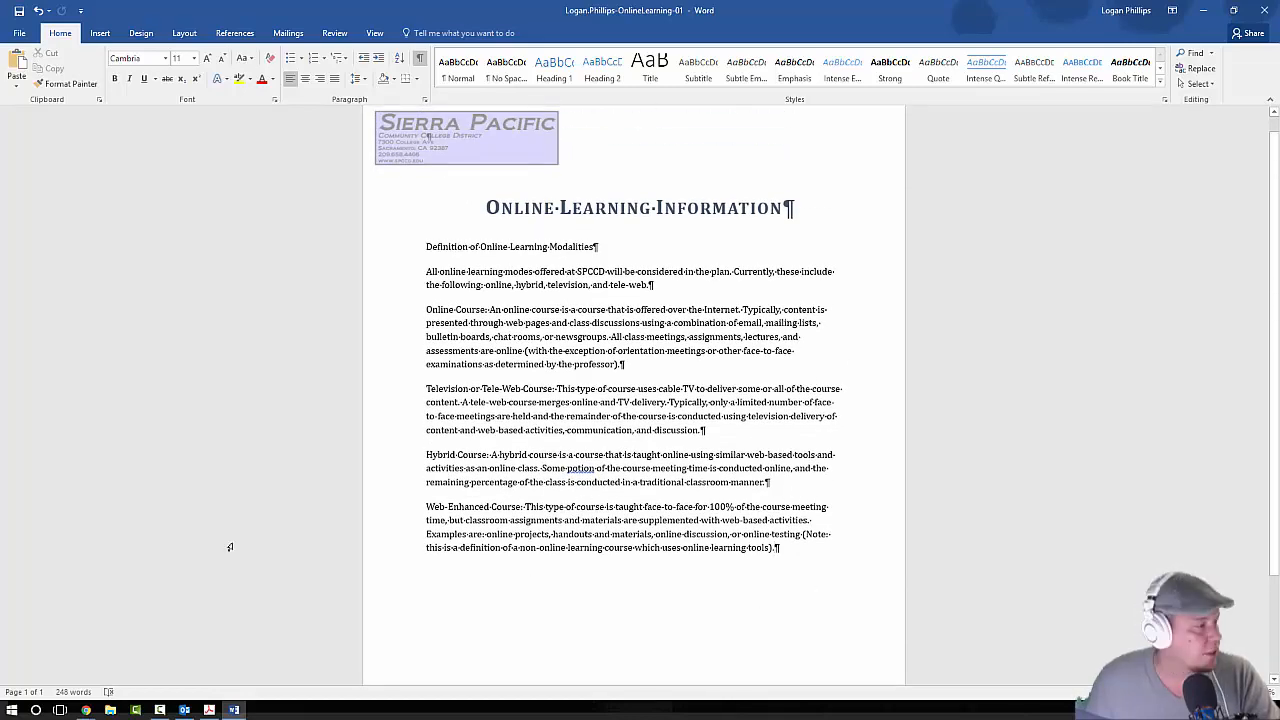
click(427, 250)
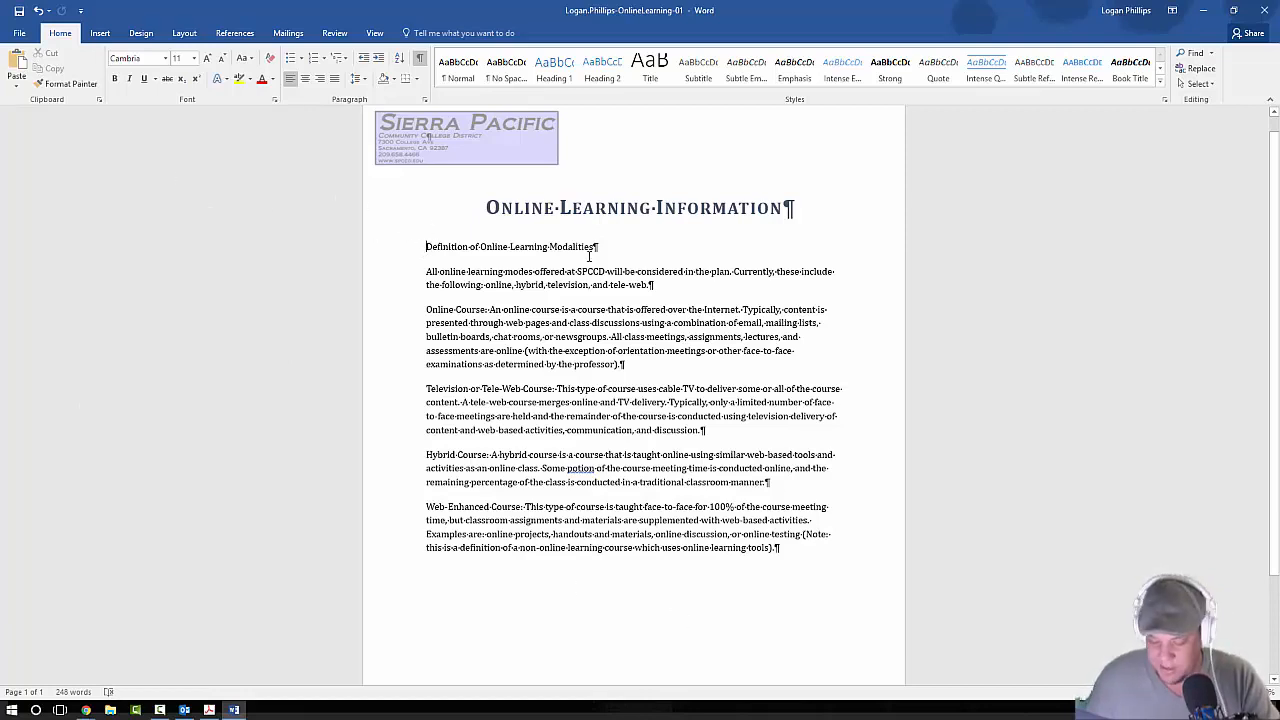
click(17, 58)
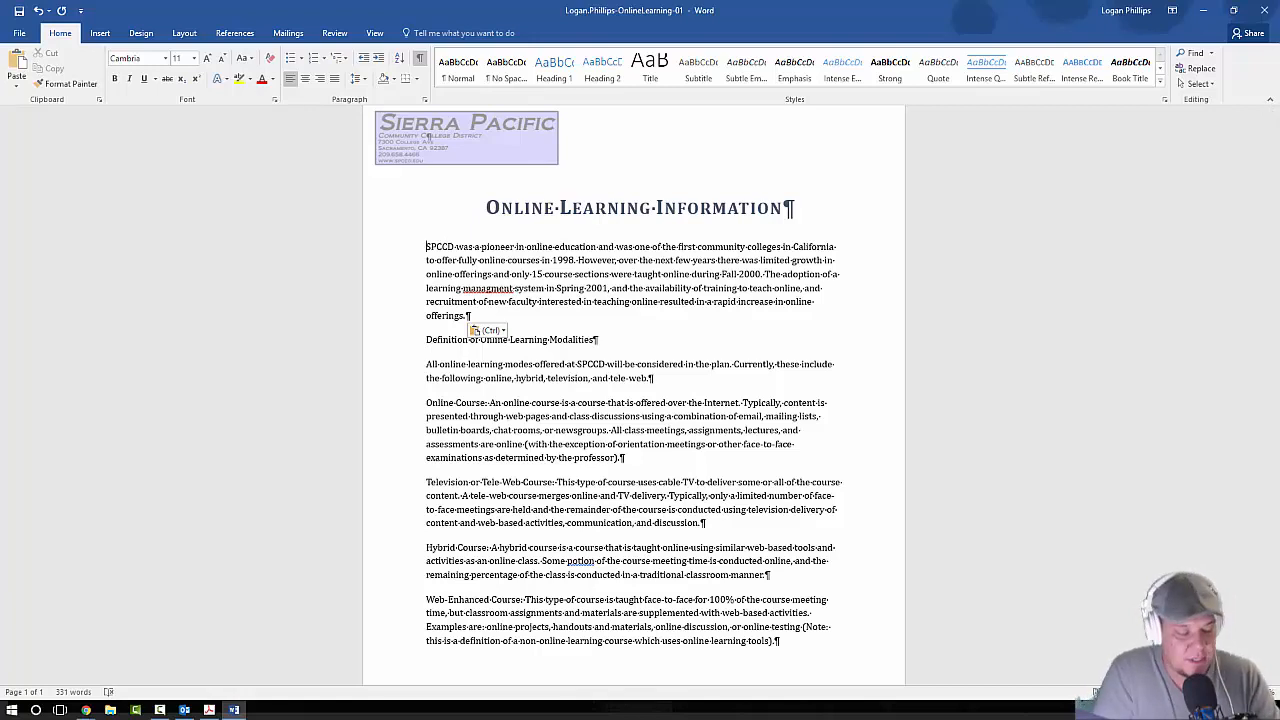
- Insert the line "Where are we now with Online Learning?" as its own paragraph above the "SPCCD was a pioneer" paragraph
text(W)
text(here are we now )
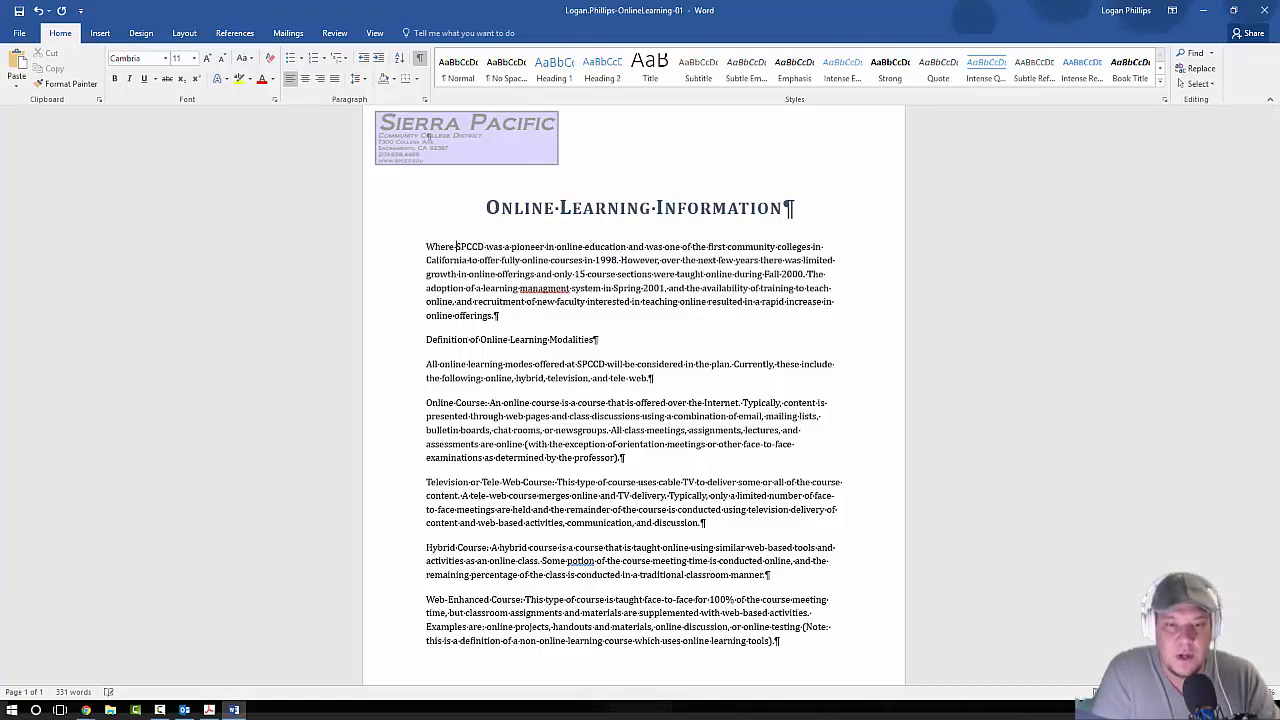
text(with Online Learning)
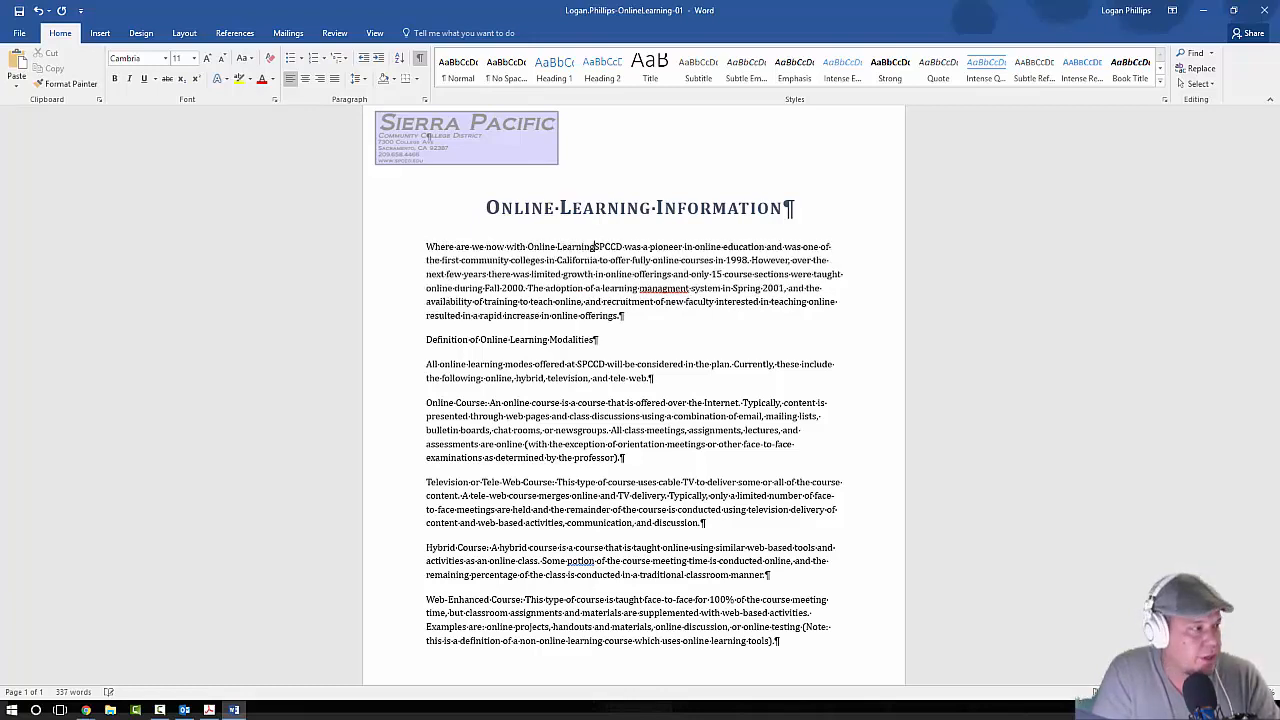
text(?)
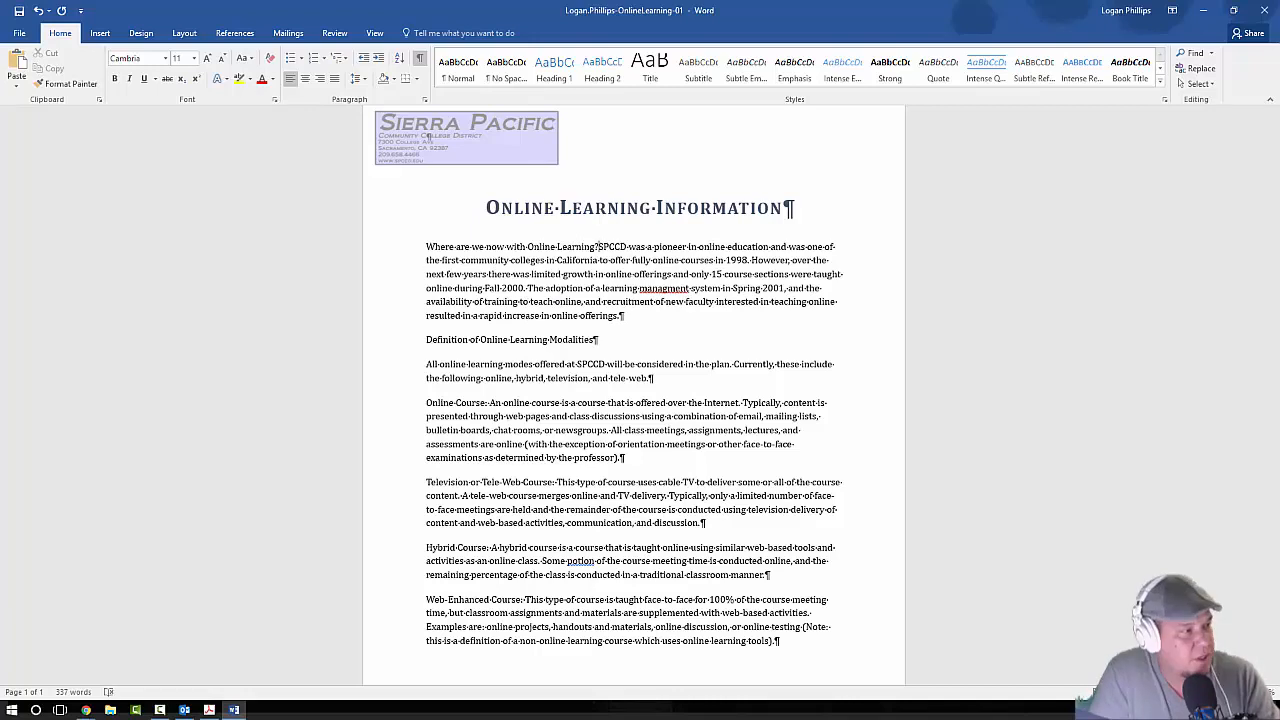
key(Return)
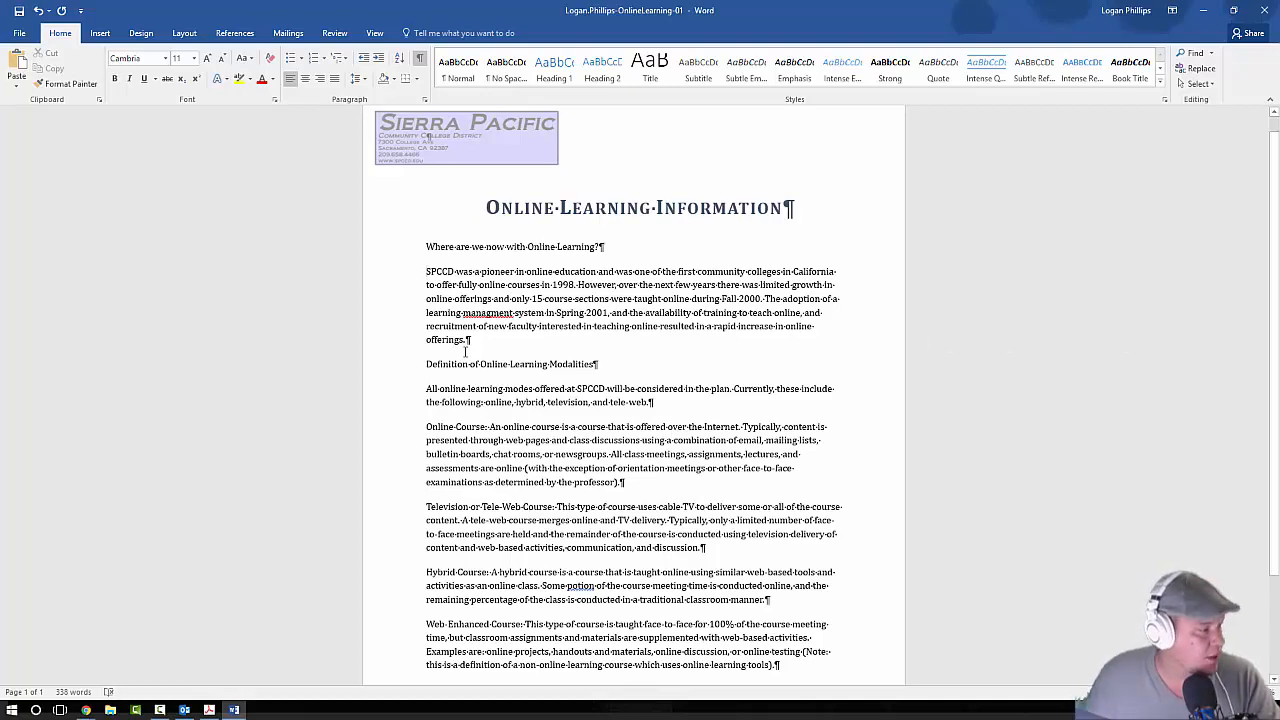
- Move the "Hybrid Course" paragraph to before the "Television or Tele-Web Course" paragraph
scroll(1088, 346, down, 3)
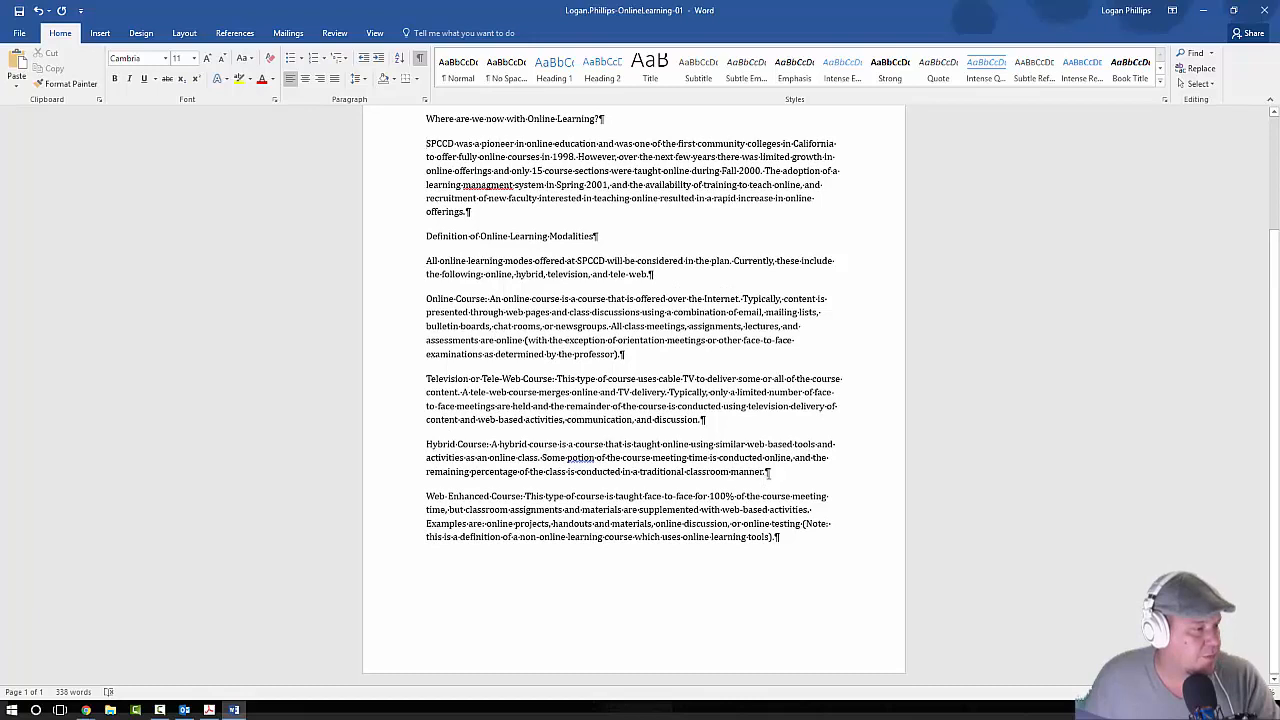
drag(770, 473, 423, 453)
key(ctrl+c)
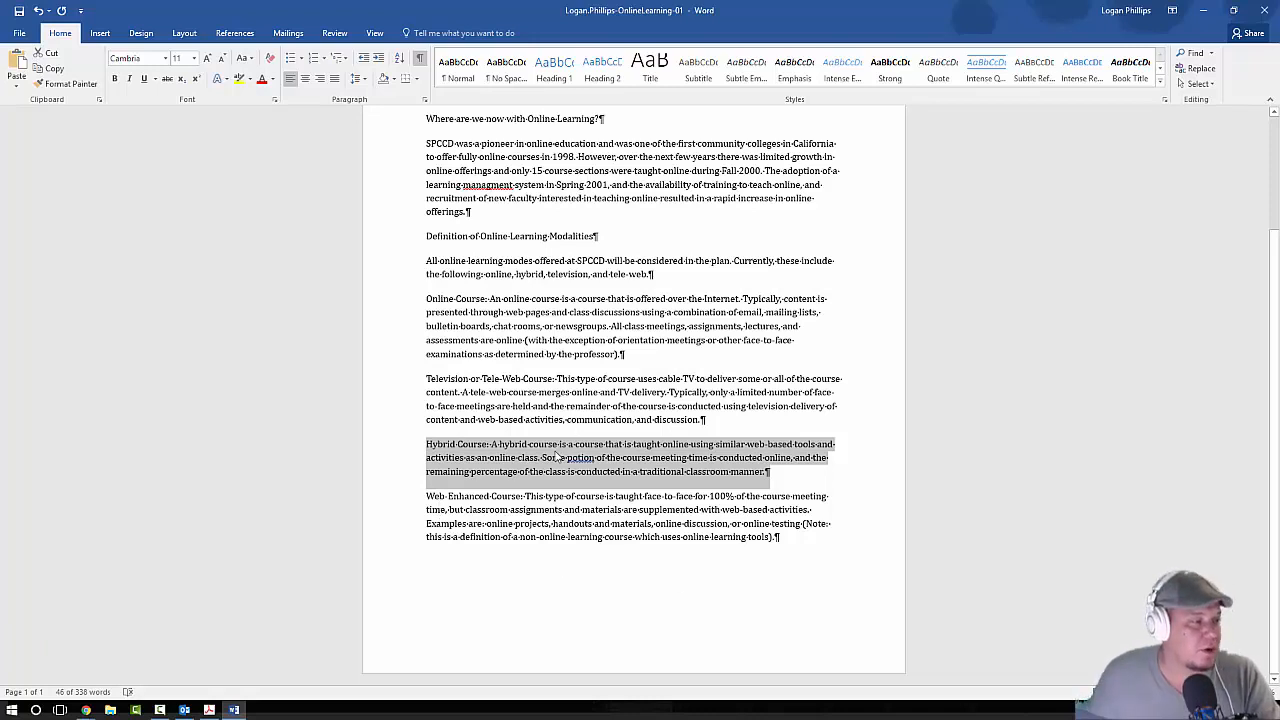
drag(558, 457, 533, 331)
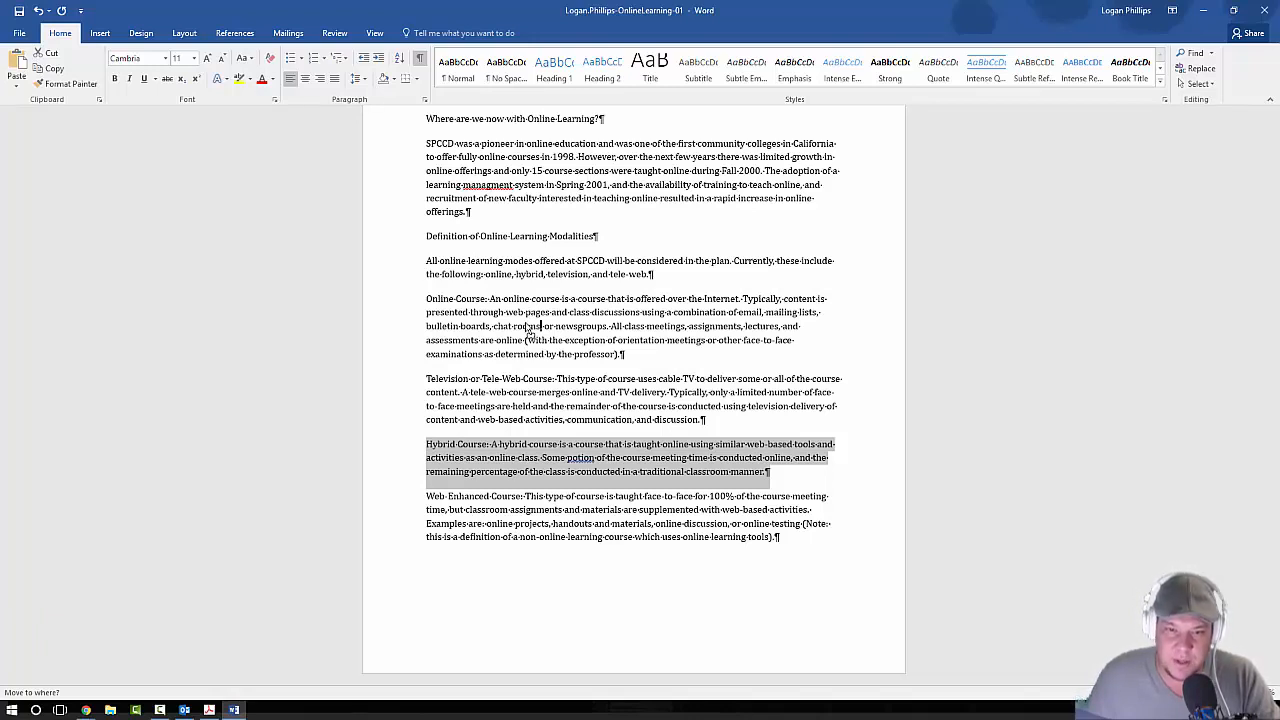
drag(528, 330, 425, 382)
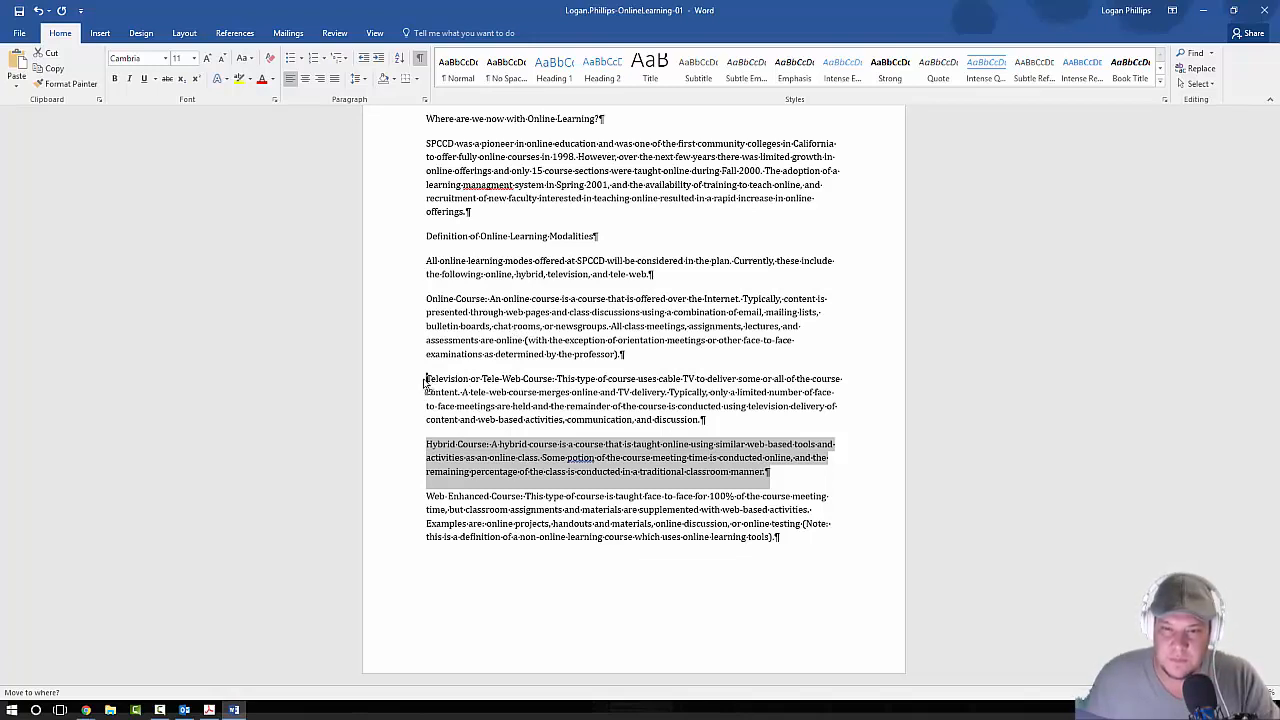
mouse_move(425, 382)
mouse_down()
mouse_move(492, 480)
mouse_move(410, 390)
mouse_up()
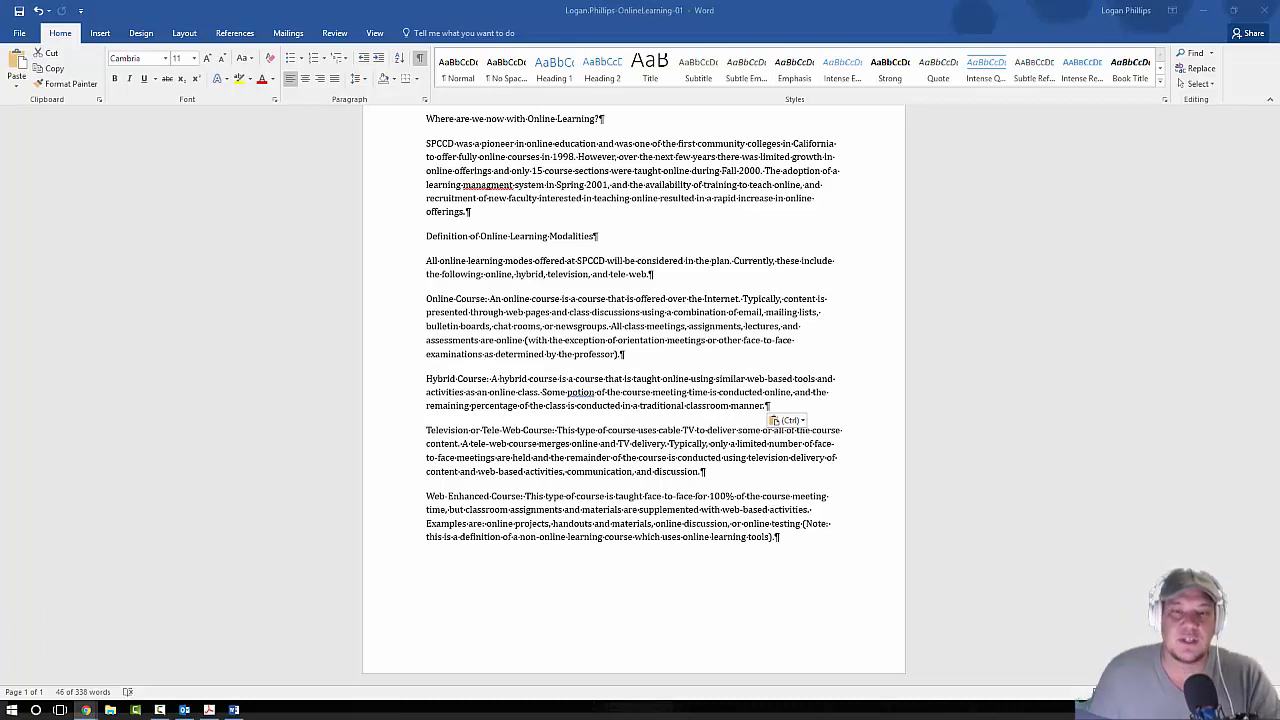
- Set the "Where are we now with Online Learning?" line to 12 pt with the dark blue-gray theme font color
scroll(1226, 330, up, 3)
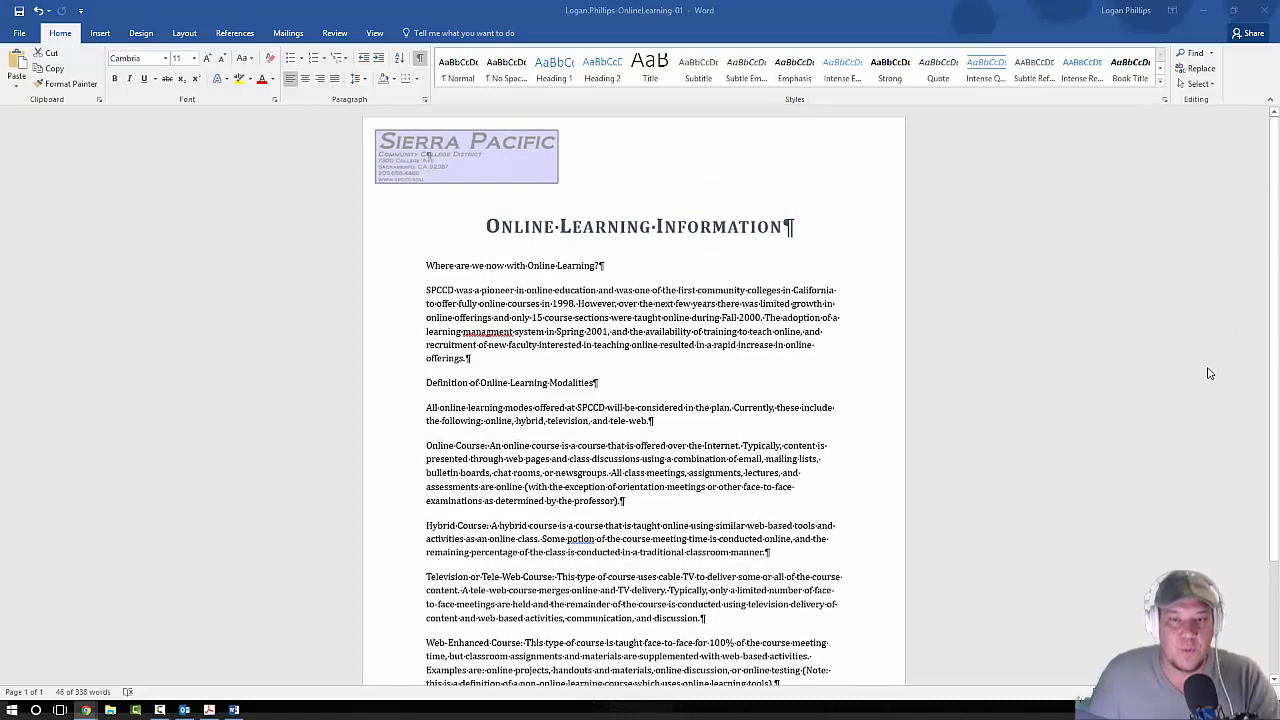
click(613, 265)
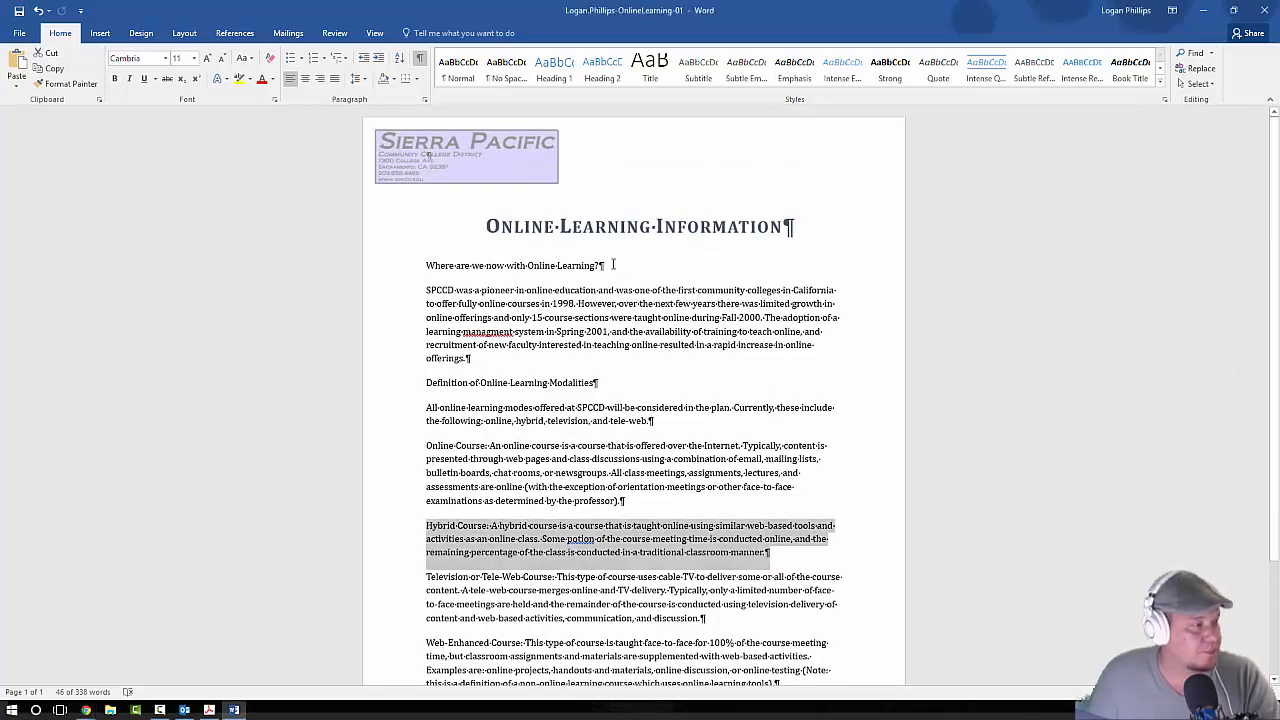
key(ctrl+v)
drag(602, 265, 414, 269)
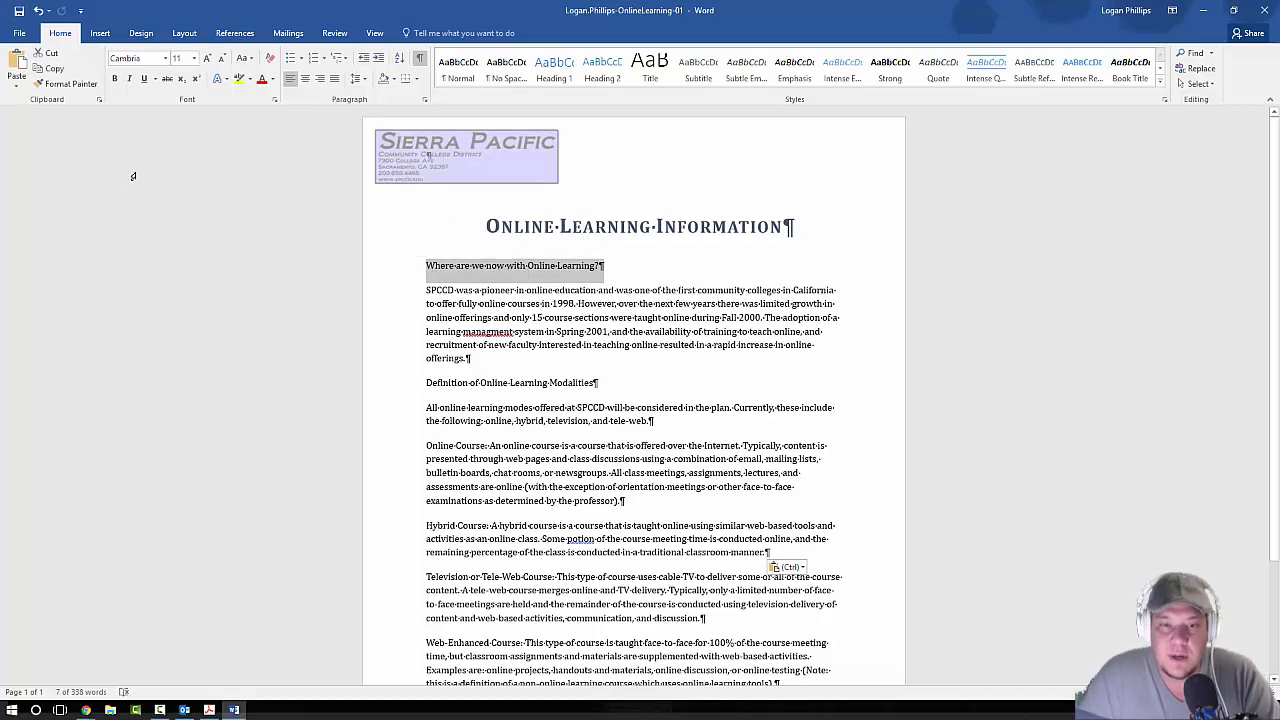
click(274, 100)
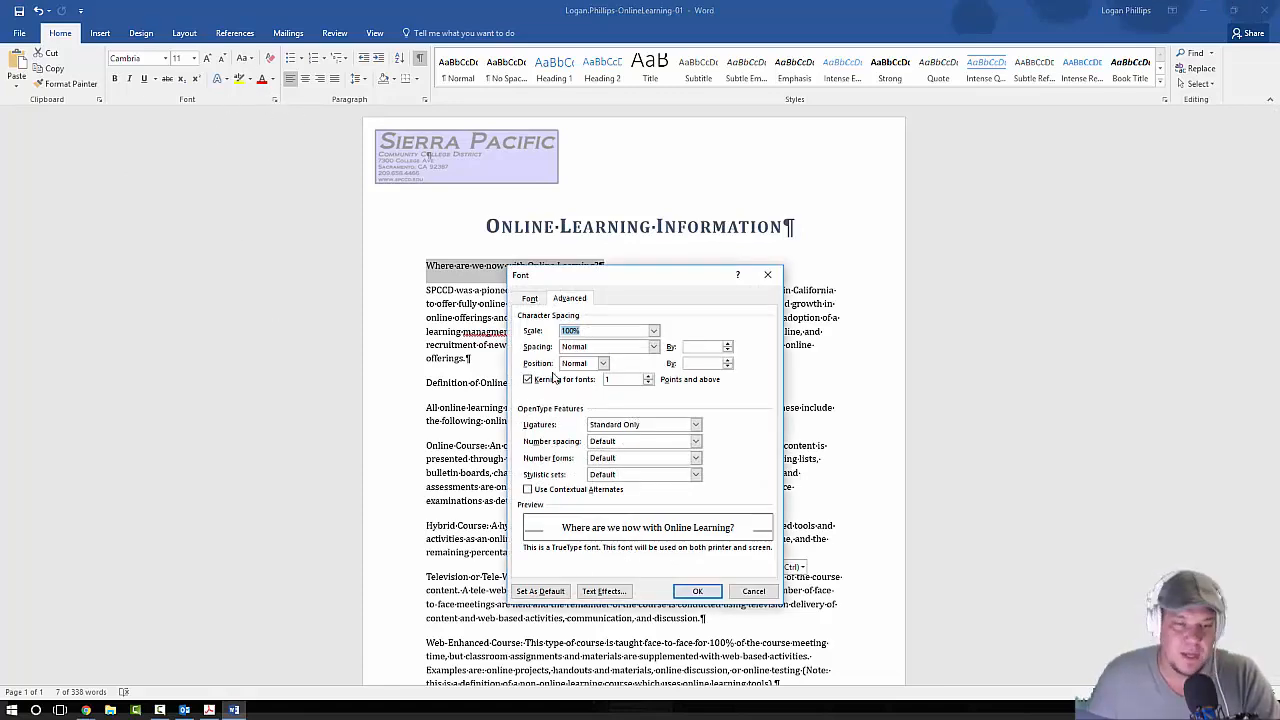
click(530, 301)
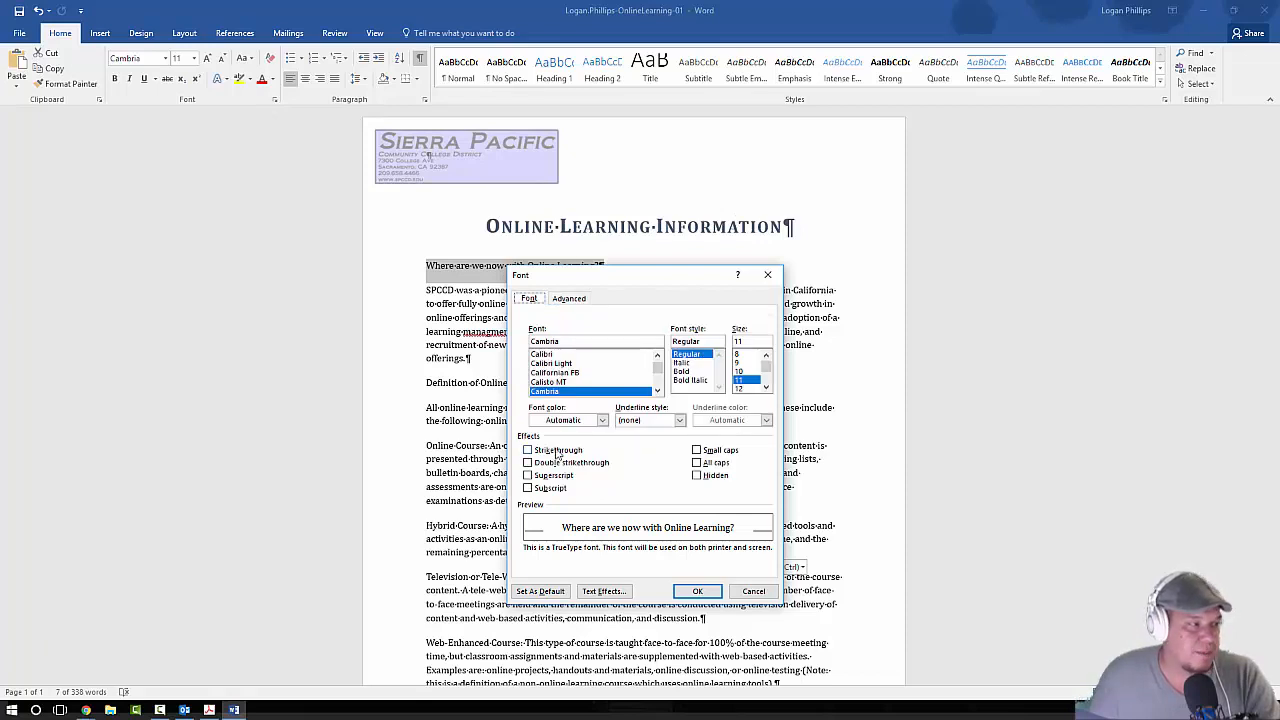
click(740, 389)
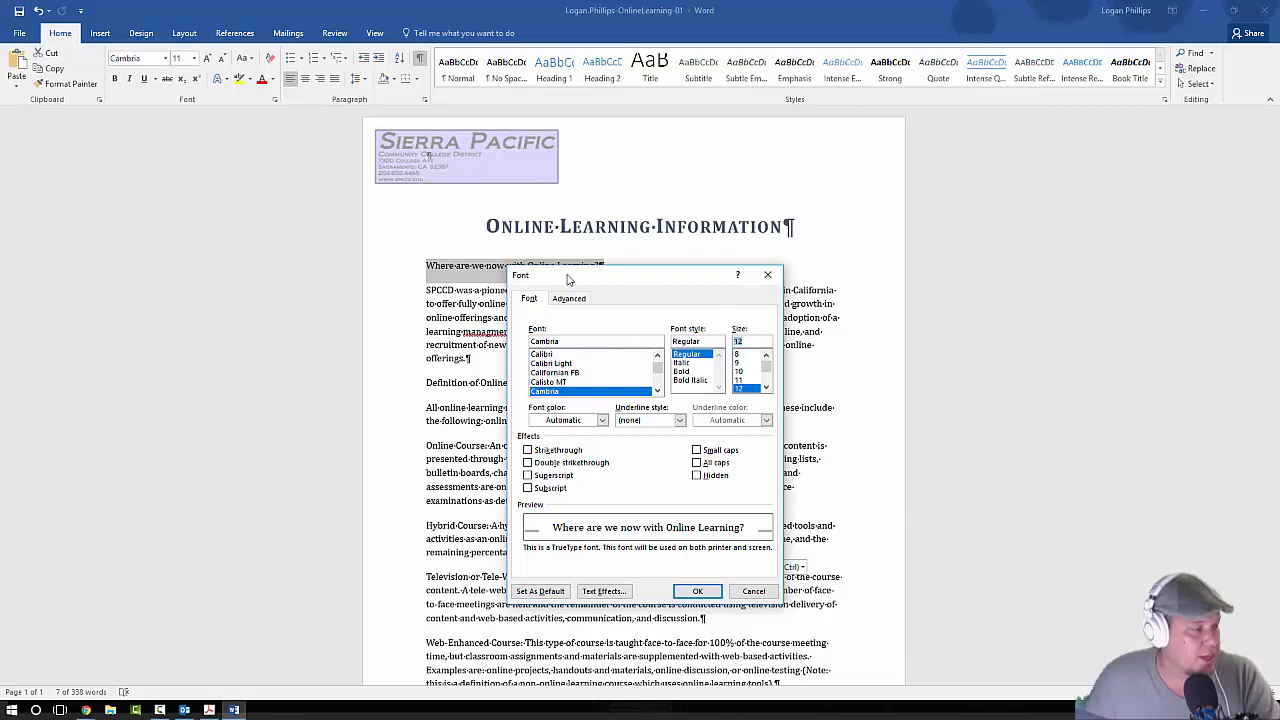
click(602, 420)
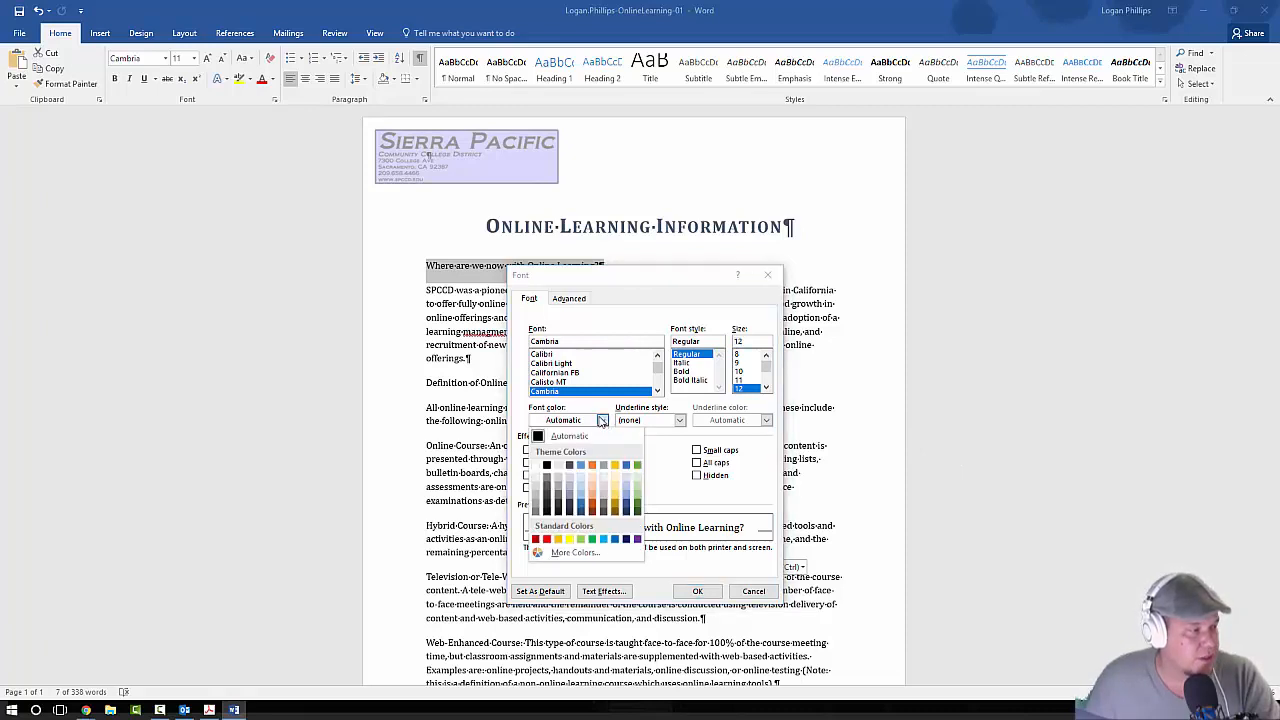
click(570, 466)
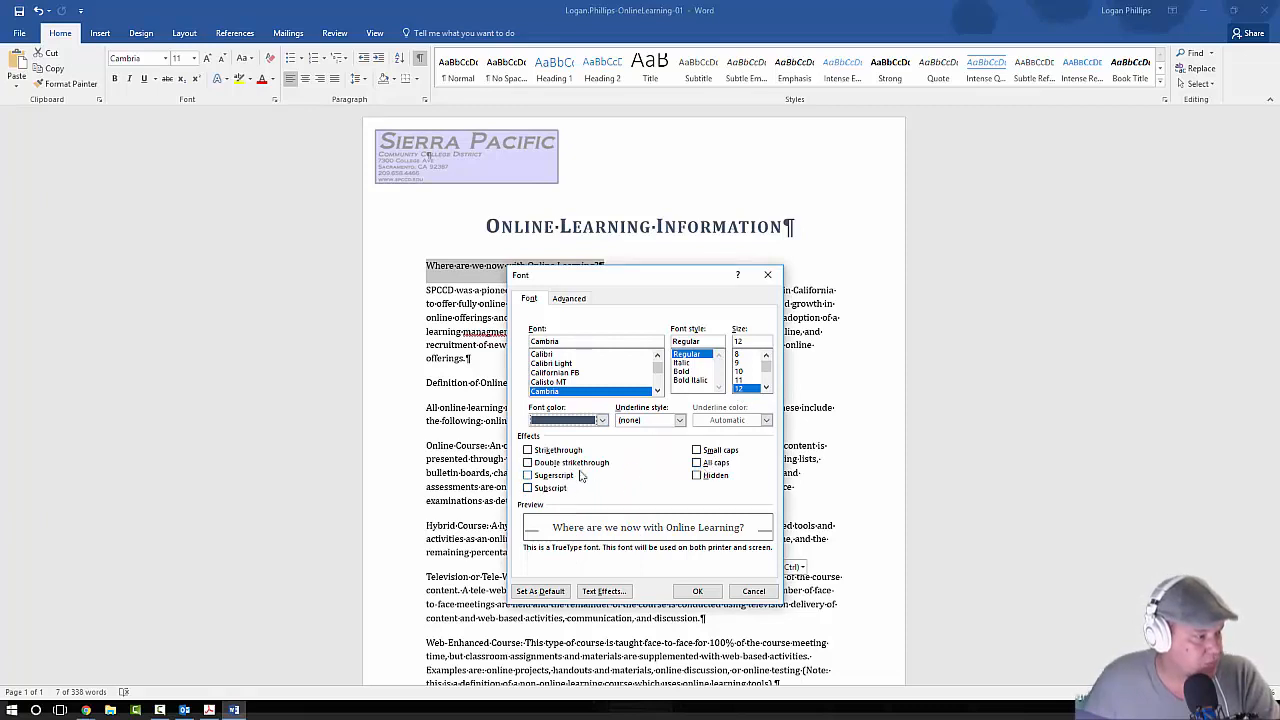
- Give the selected heading line a double underline in the dark blue-gray theme color, format it as all caps, and apply the font settings
click(677, 420)
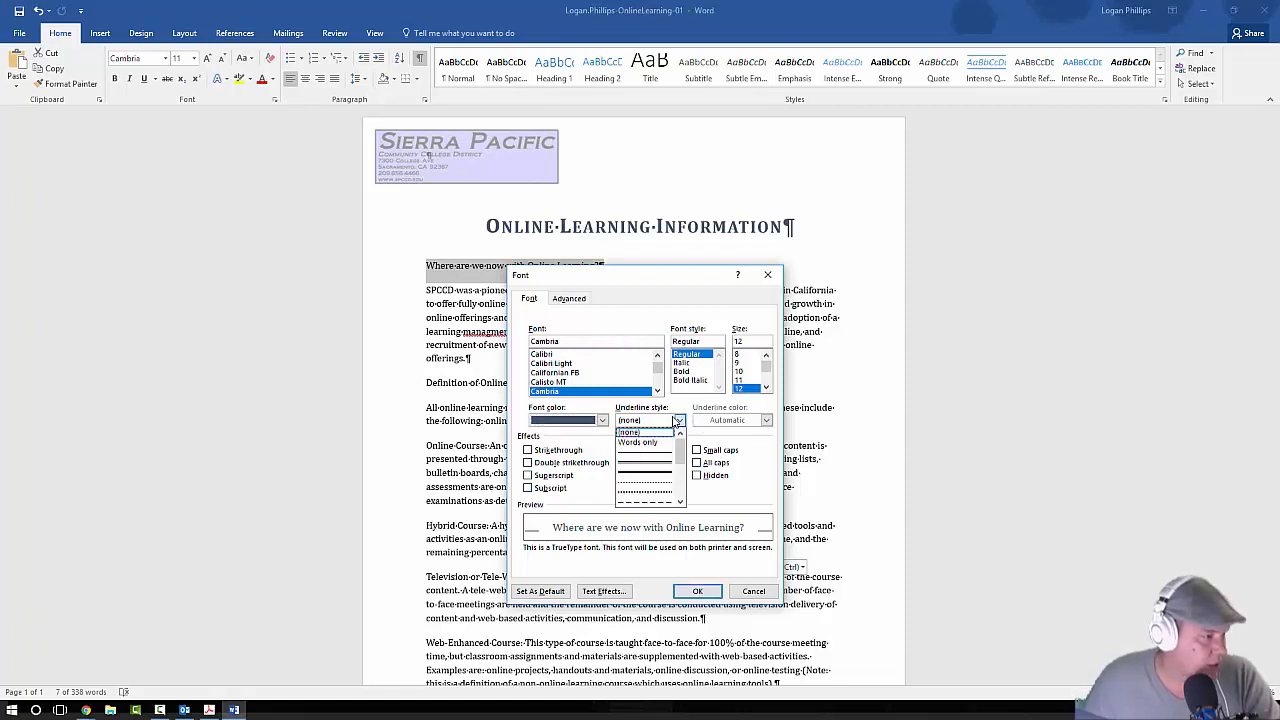
click(658, 463)
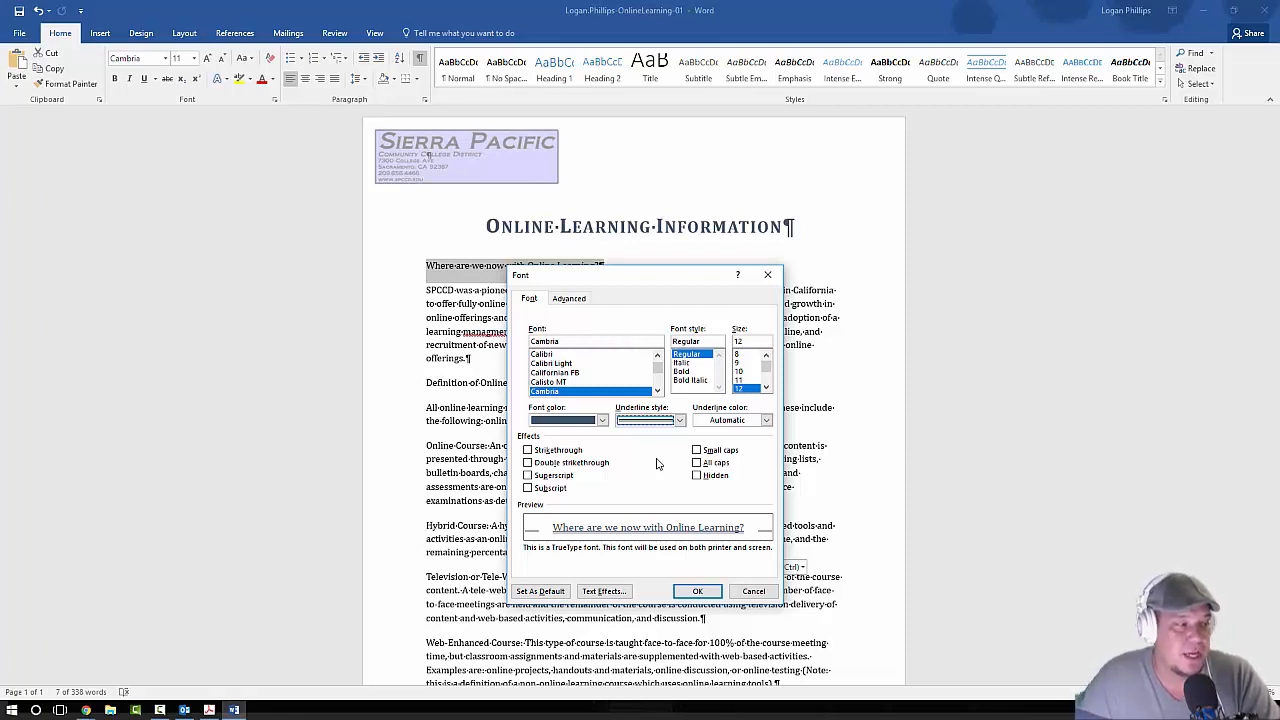
click(765, 420)
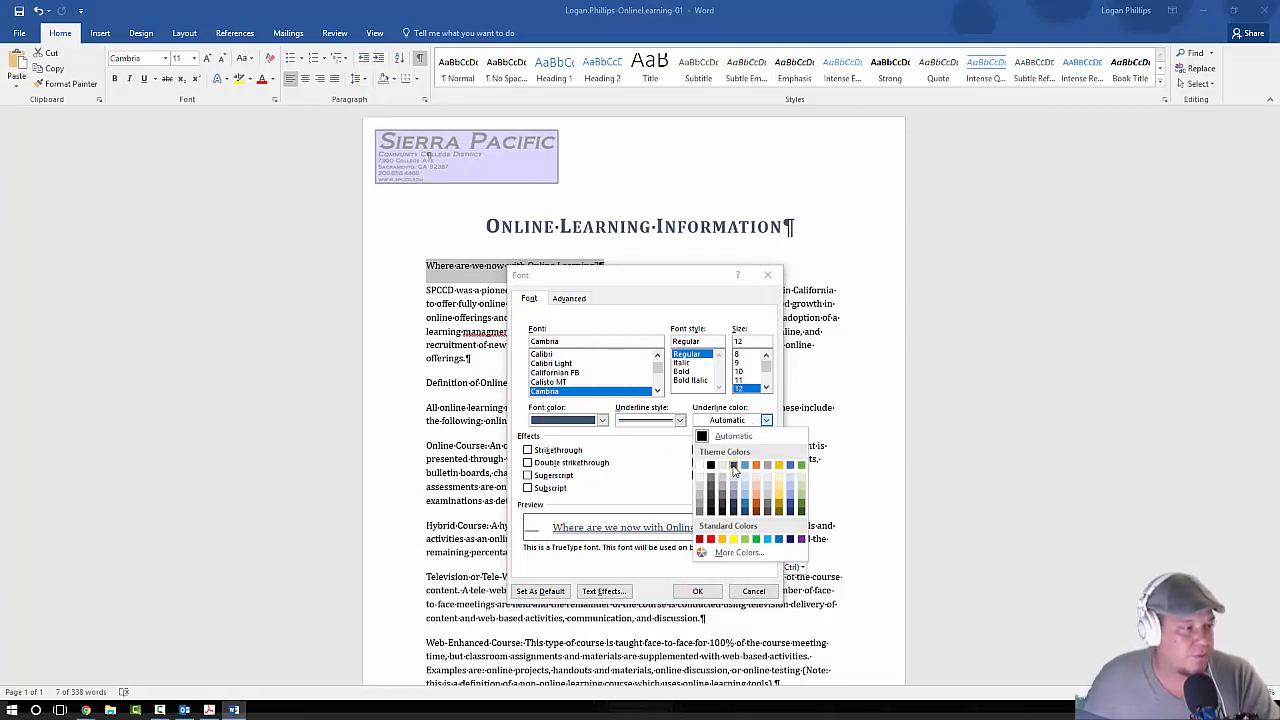
click(733, 466)
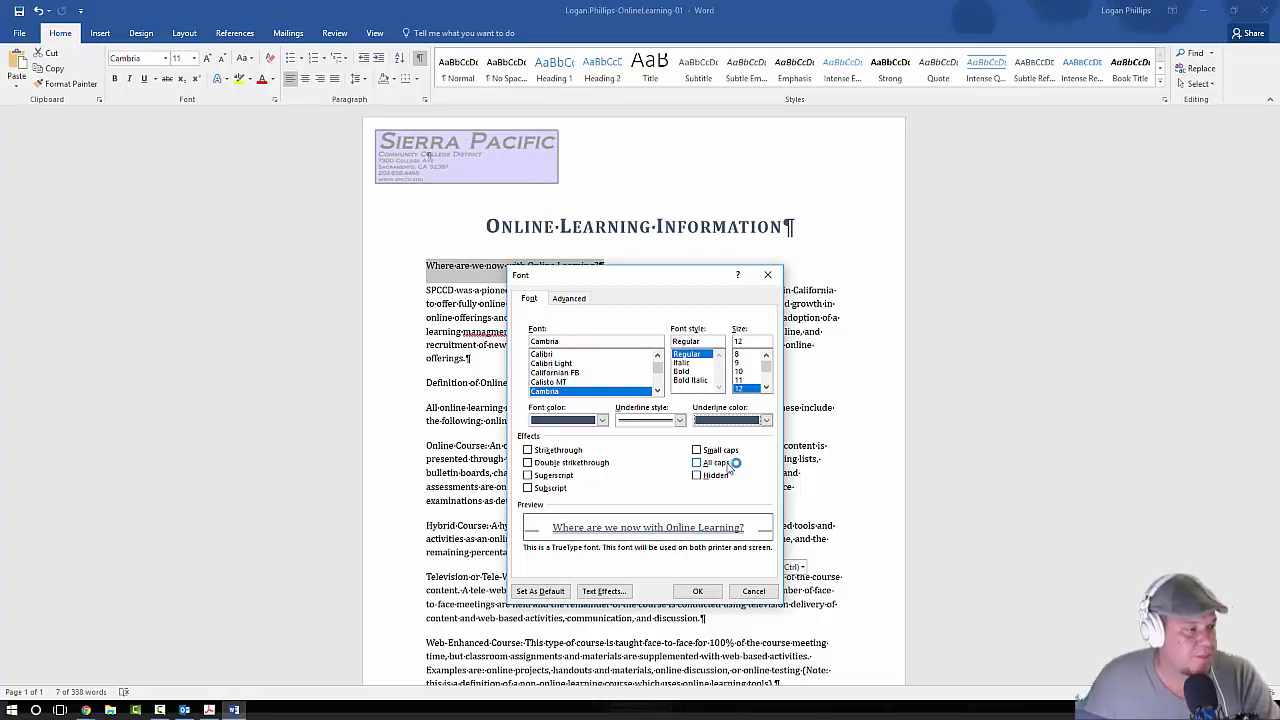
click(716, 463)
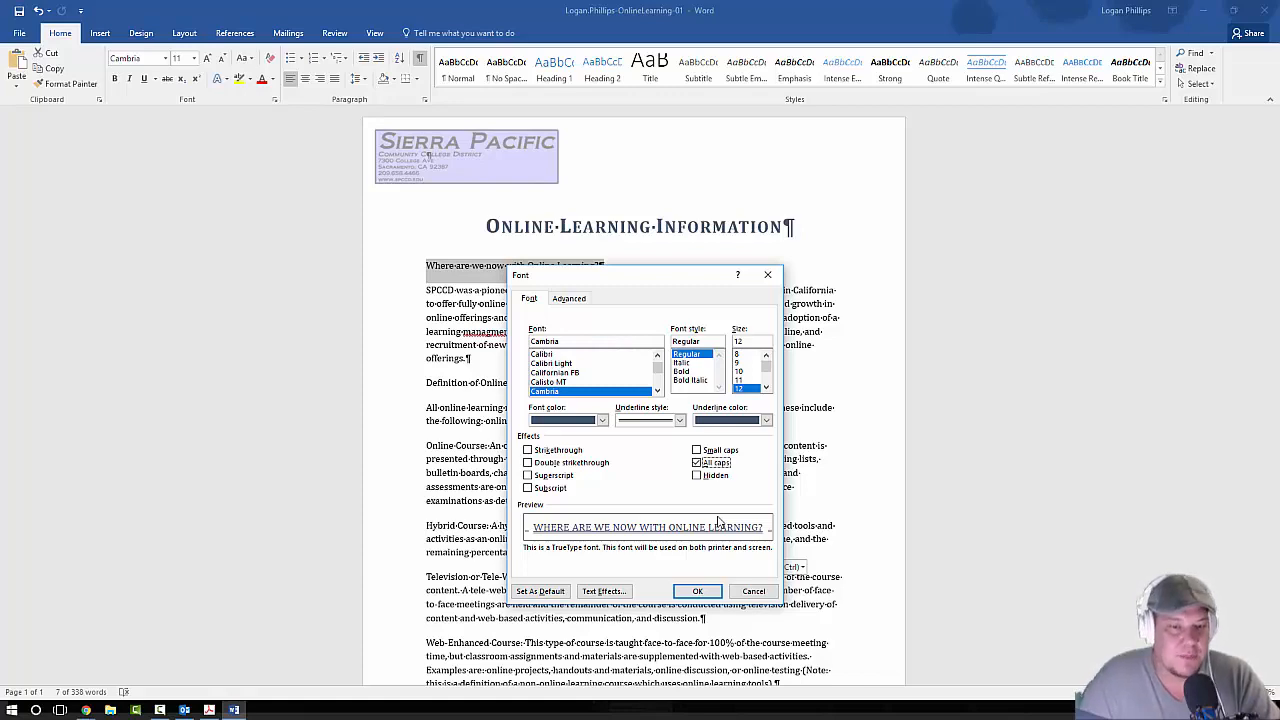
click(697, 591)
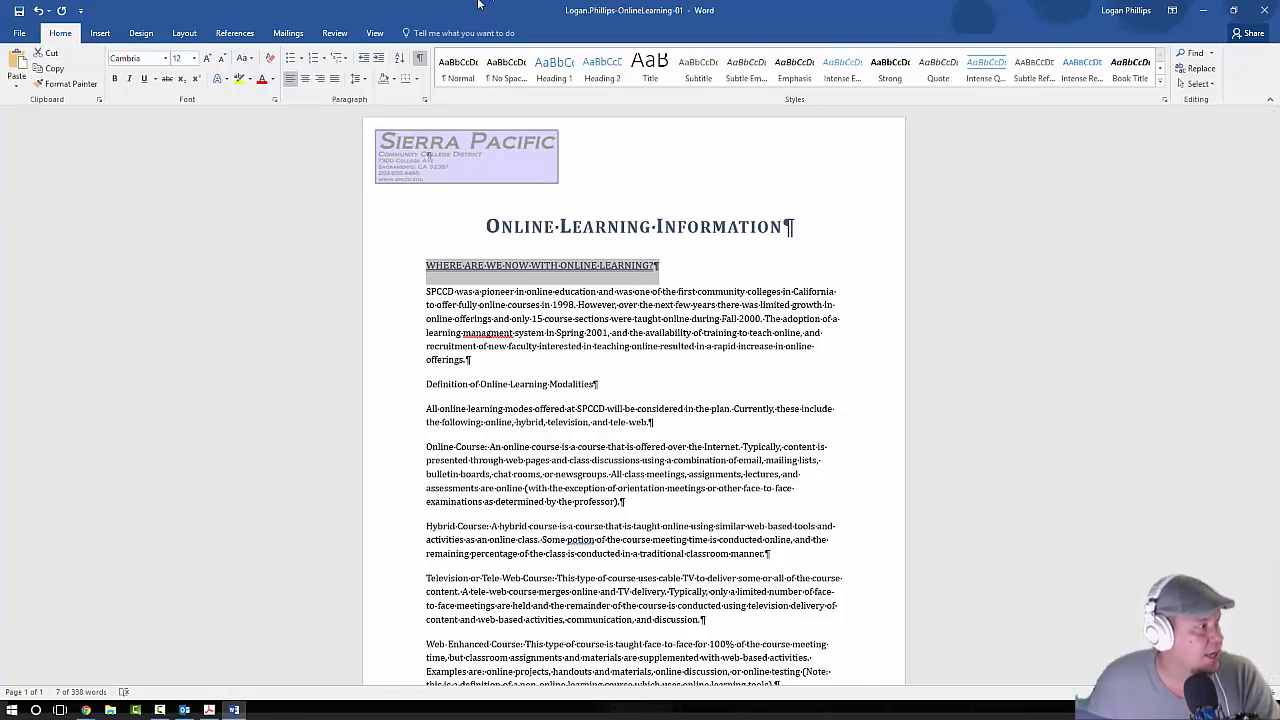
- Apply the first outer shadow preset as a text effect to the "Where are we now with Online Learning?" heading
click(216, 80)
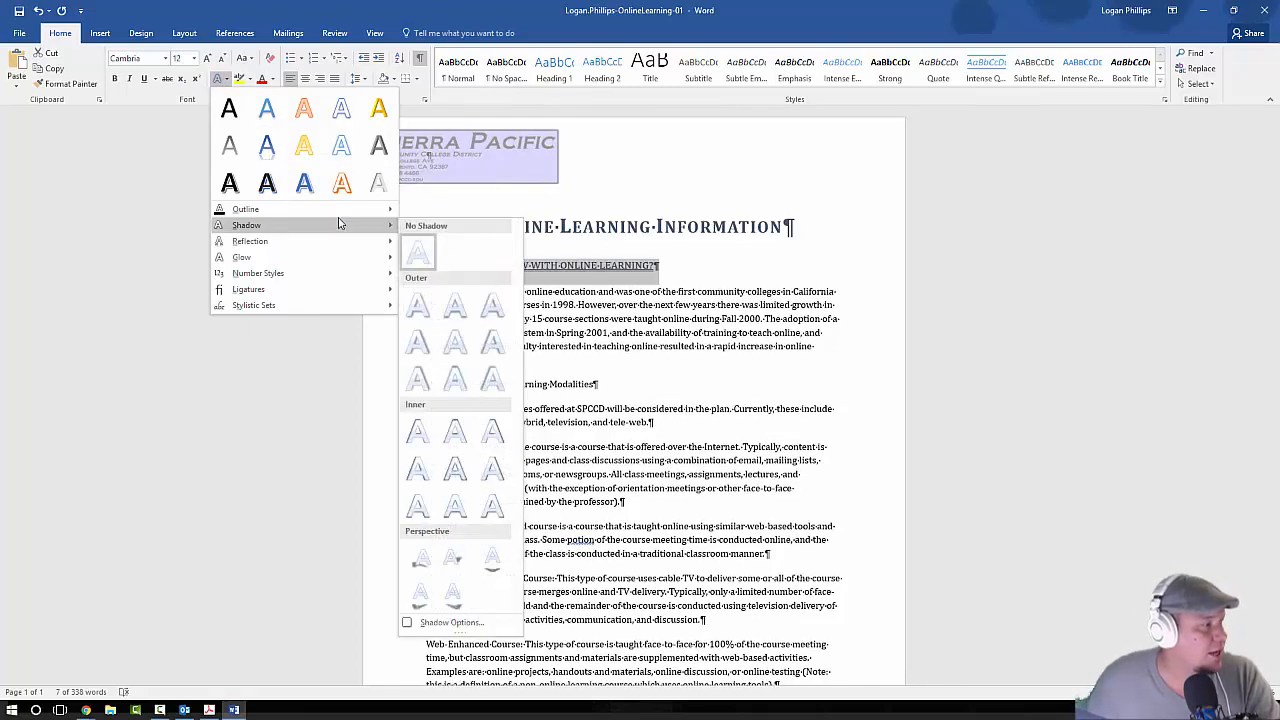
mouse_move(340, 225)
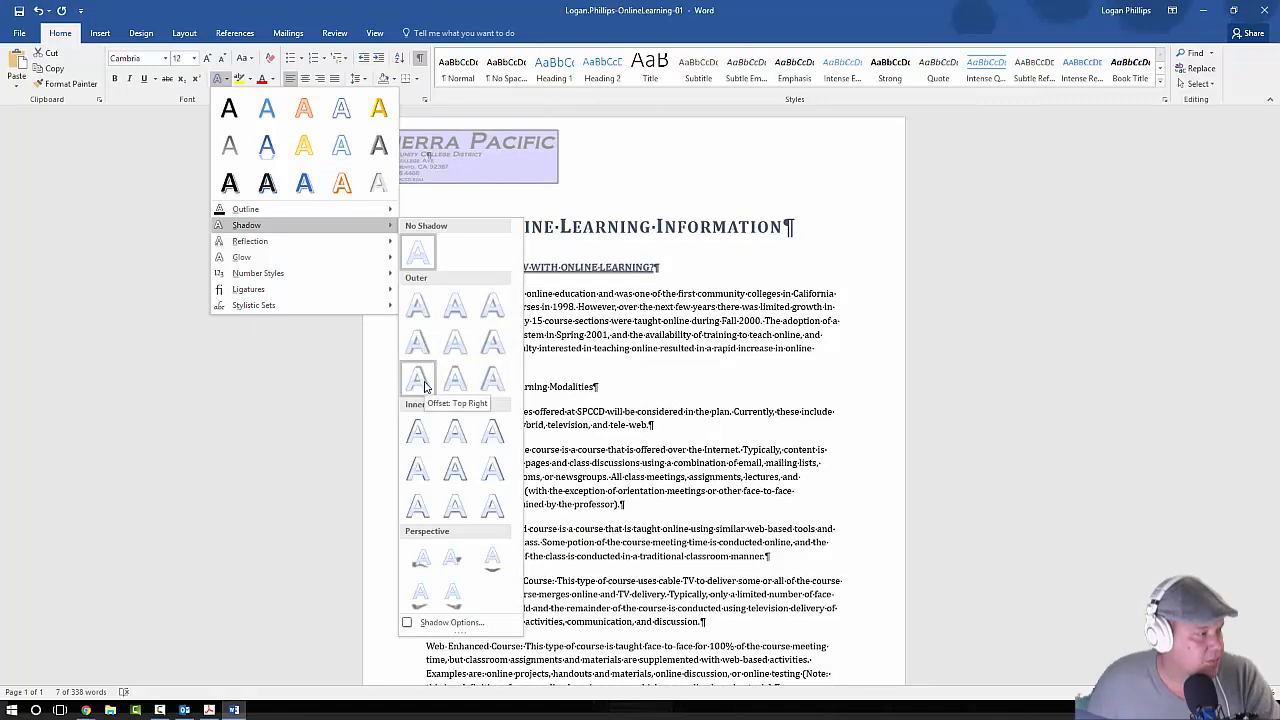
click(432, 319)
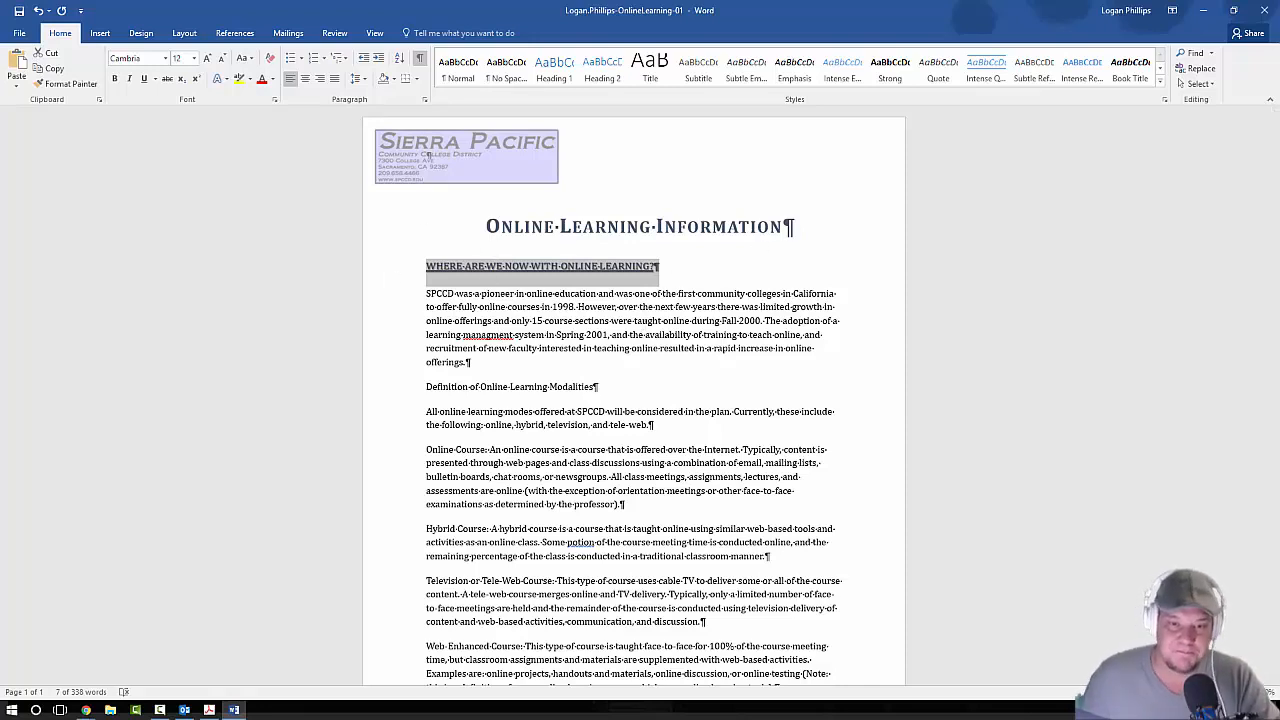
- Copy the formatting of the "Where are we now with Online Learning?" heading onto the "Definition of Online Learning Modalities" line with Format Painter
key(alt+Tab)
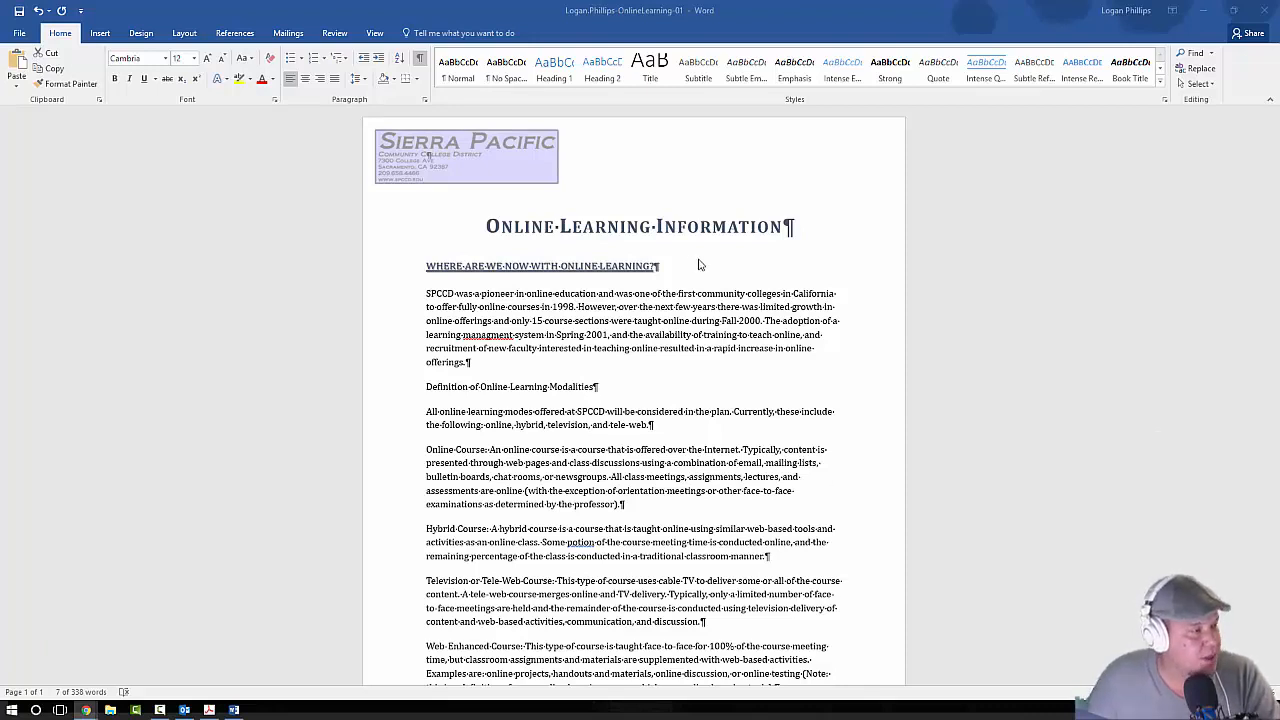
key(alt+Tab)
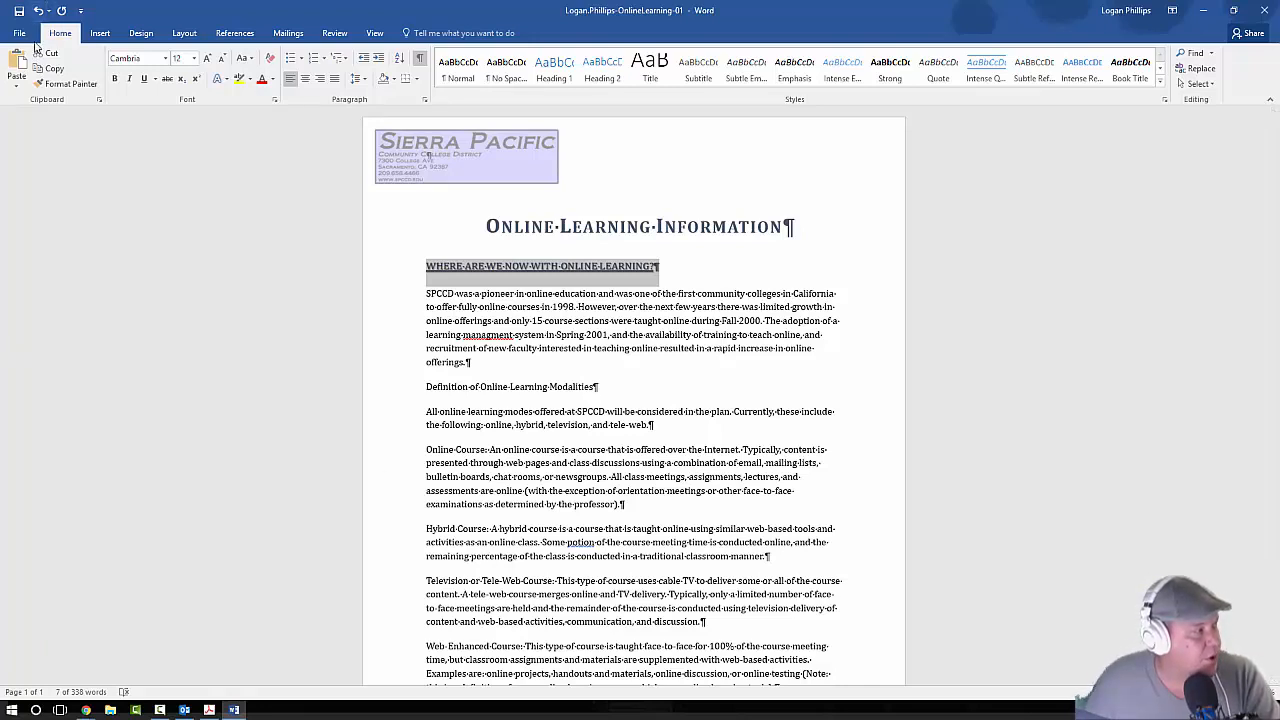
click(66, 84)
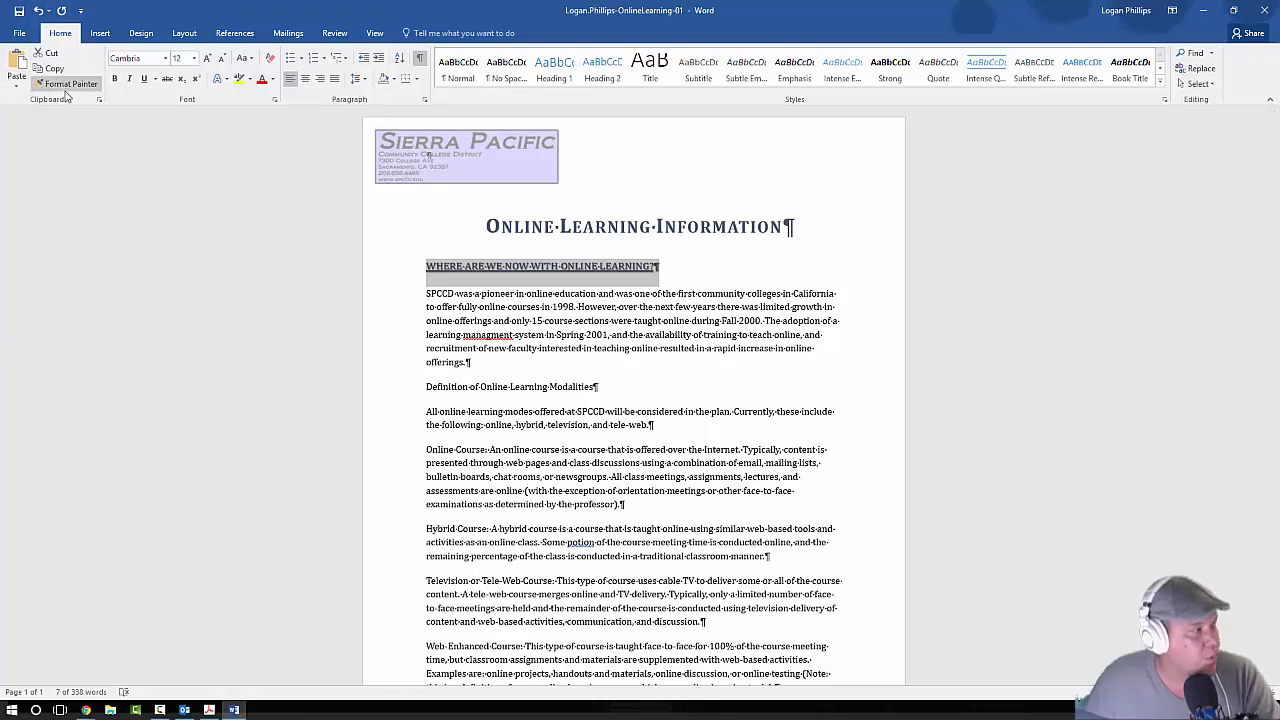
click(72, 88)
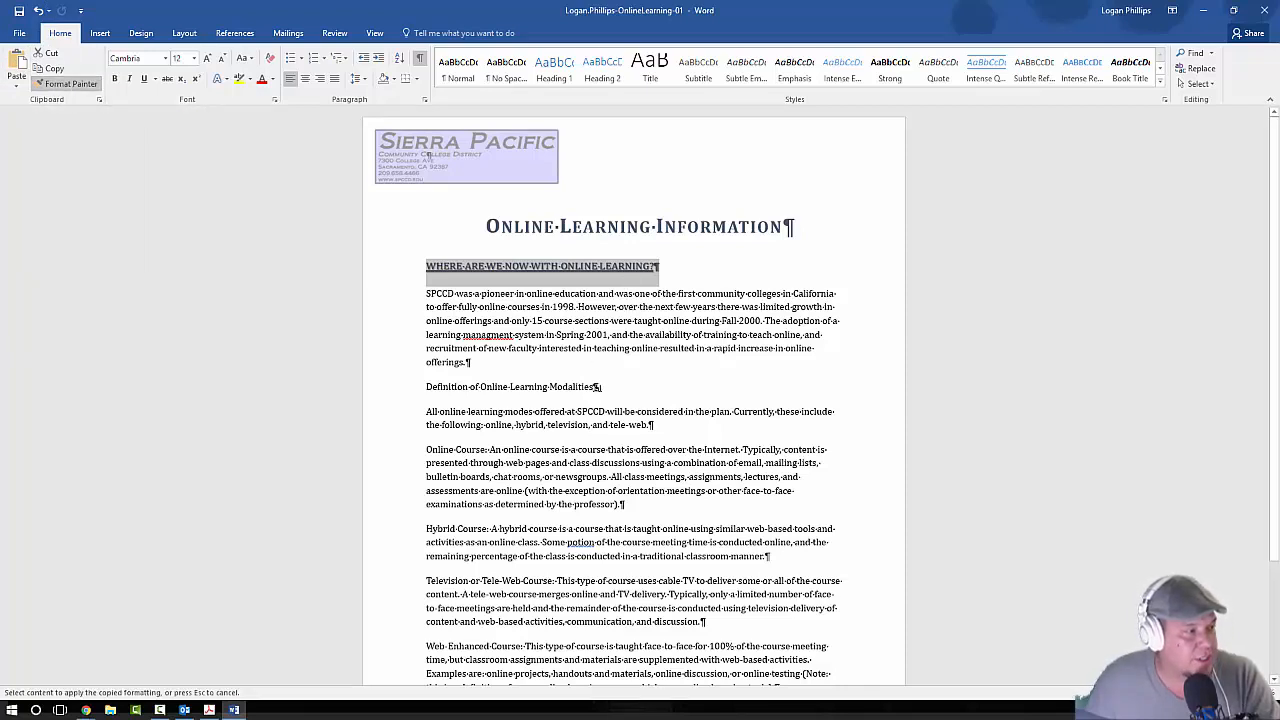
drag(598, 388, 428, 397)
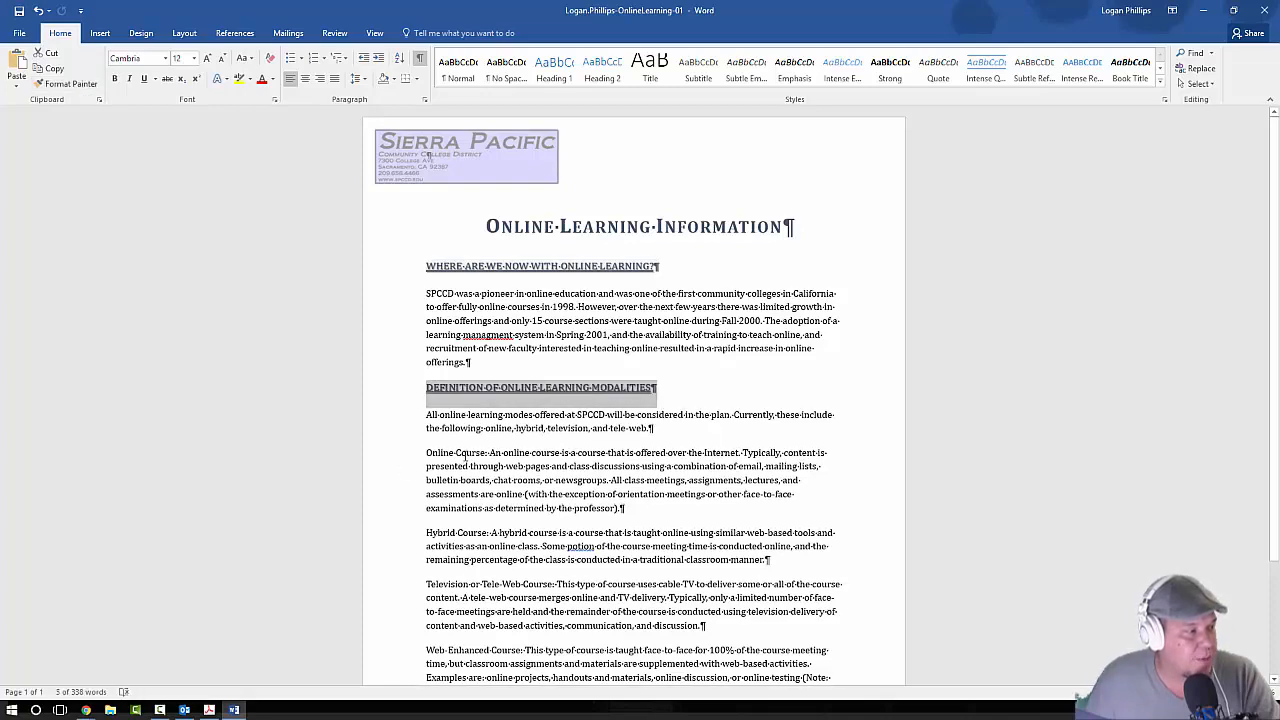
- Format the "Online Course:" lead-in text, including its colon, as bold small caps in the dark blue-gray theme color
scroll(520, 385, down, 3)
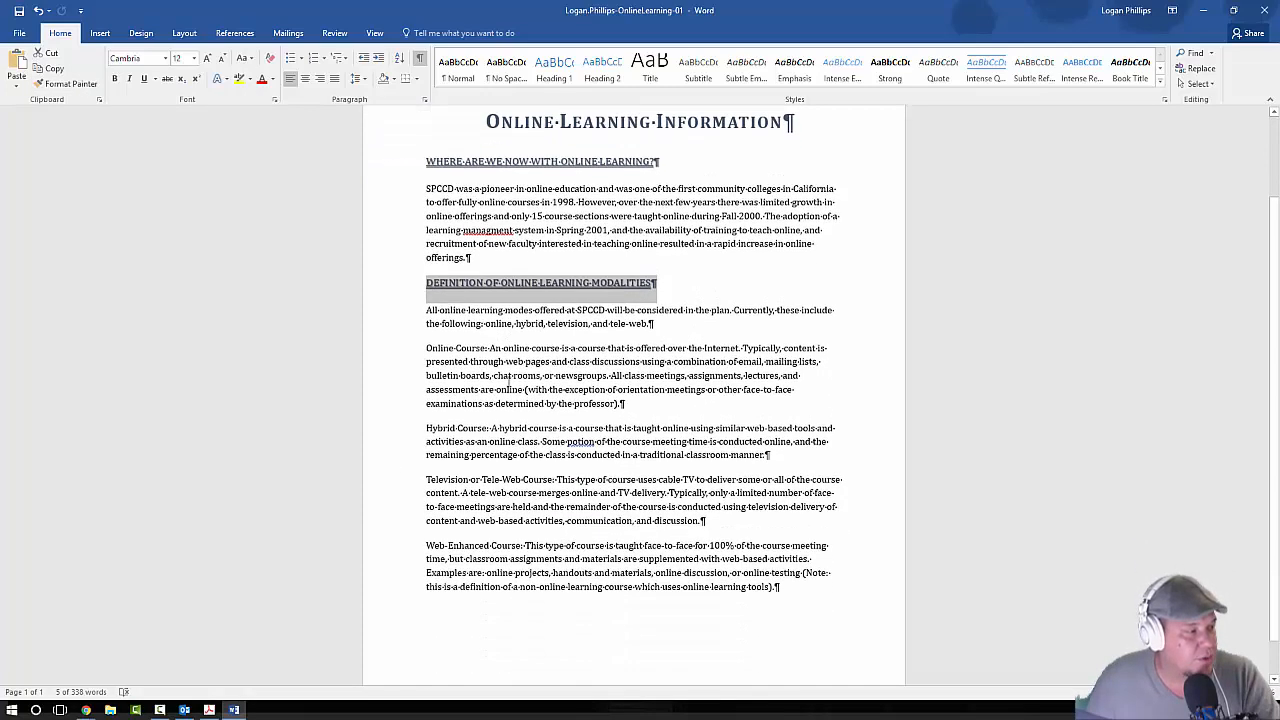
scroll(509, 385, down, 1)
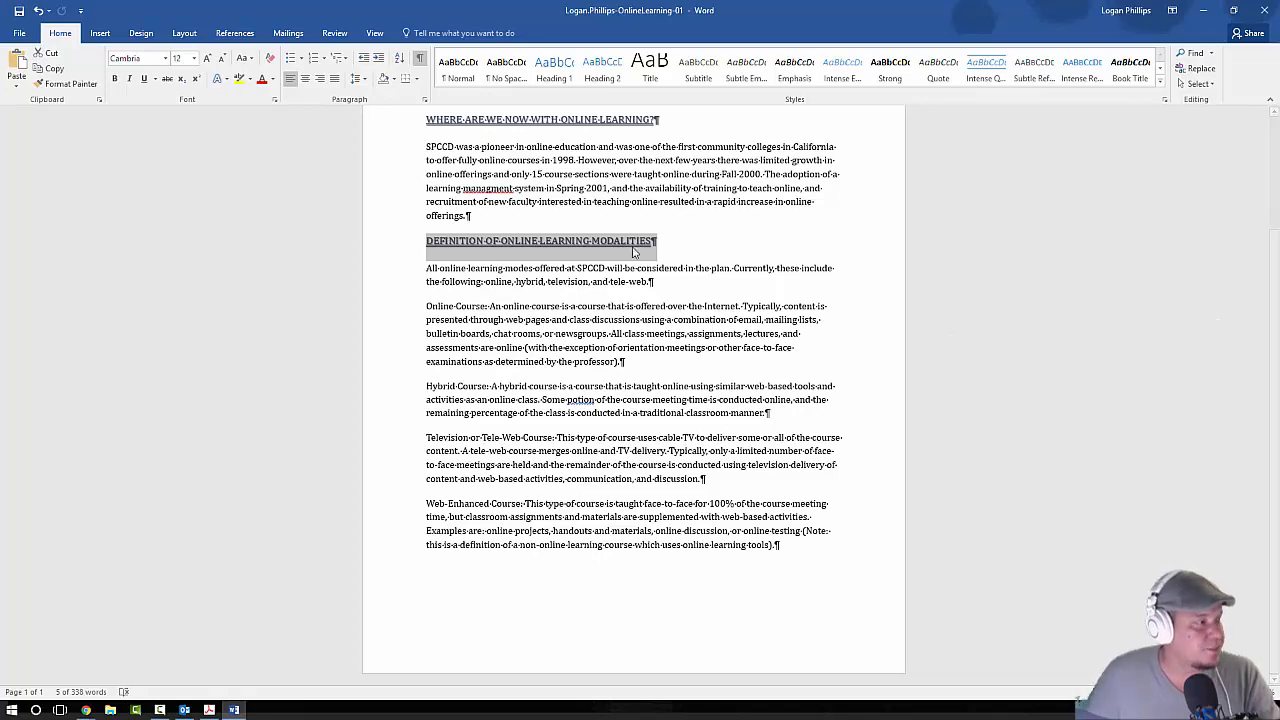
scroll(507, 197, up, 1)
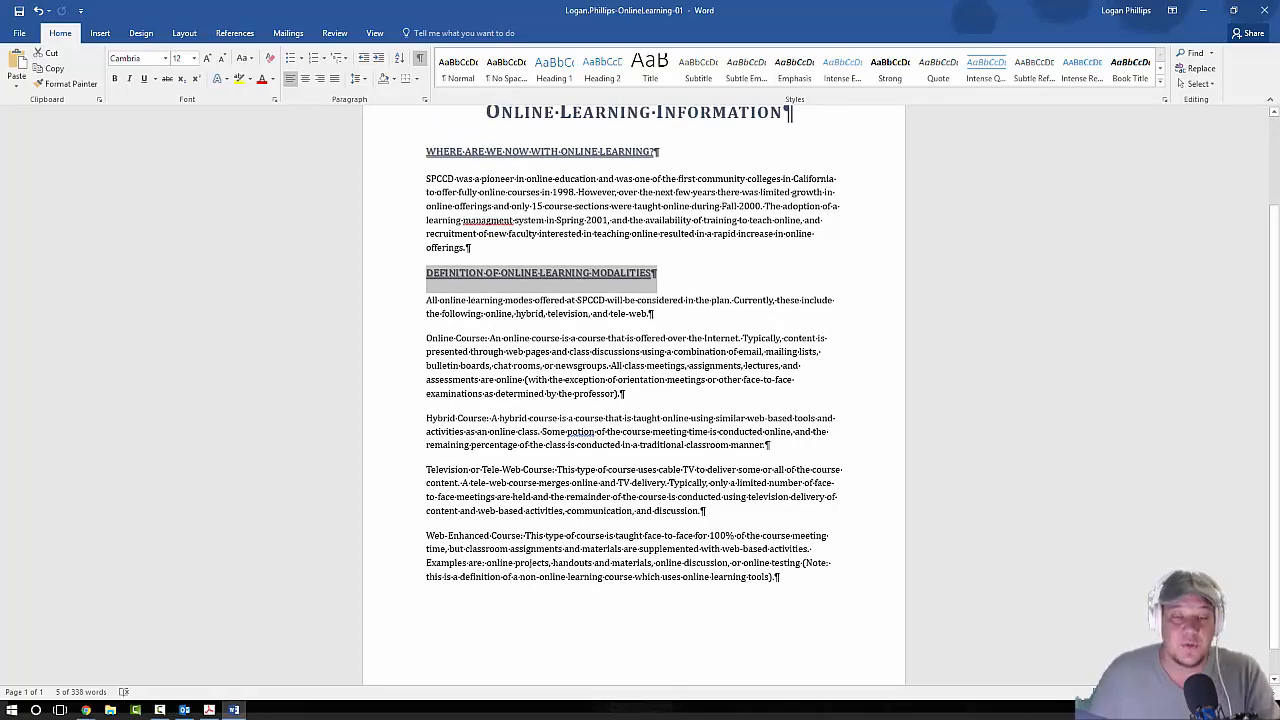
key(alt+Tab)
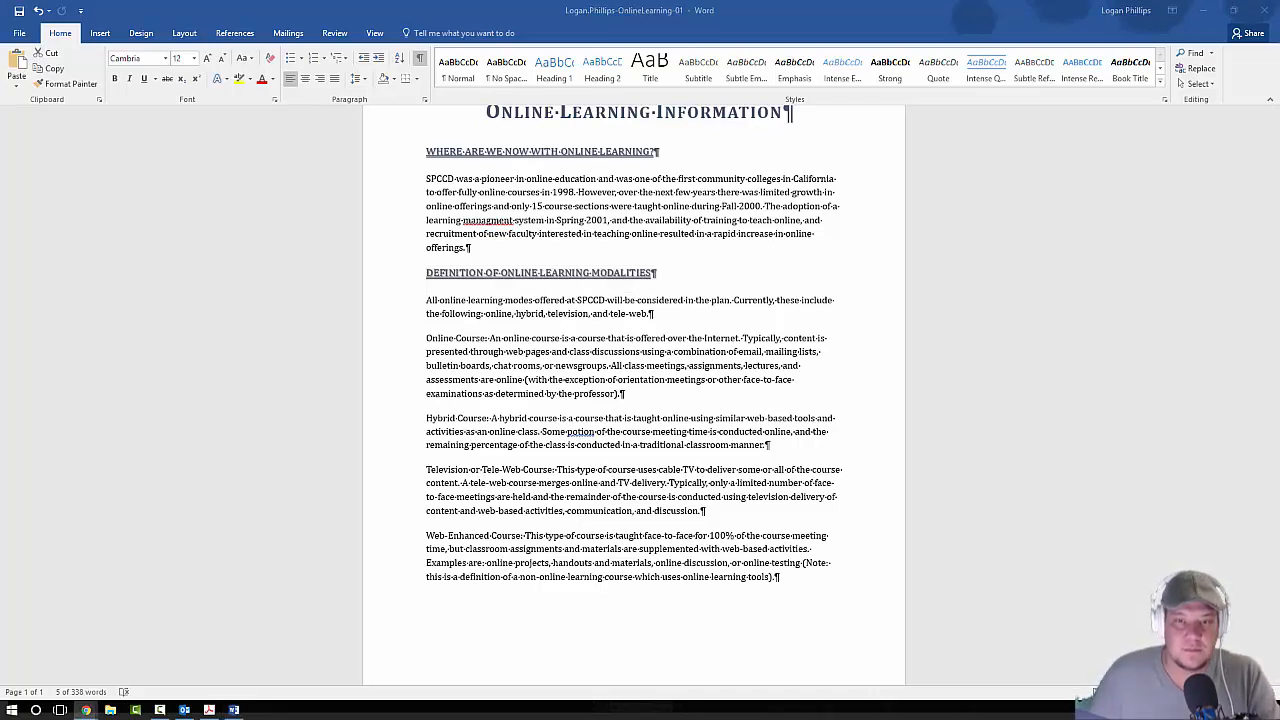
key(alt+Tab)
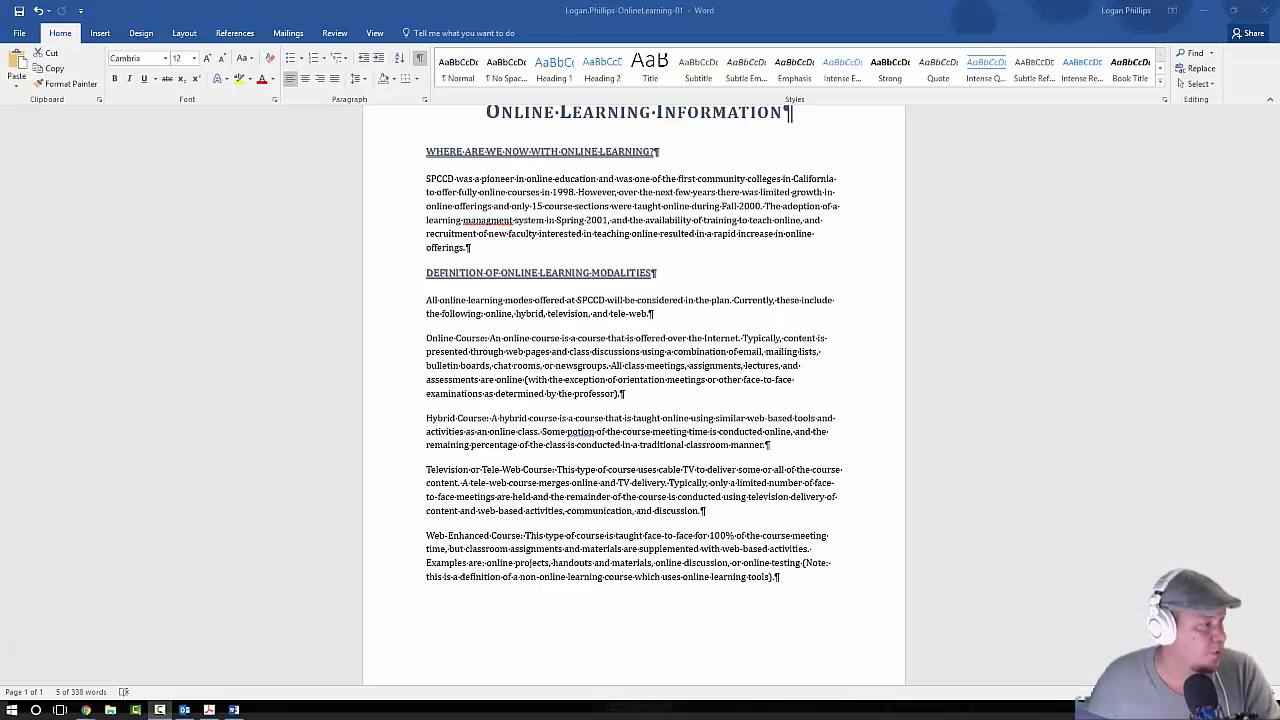
click(490, 340)
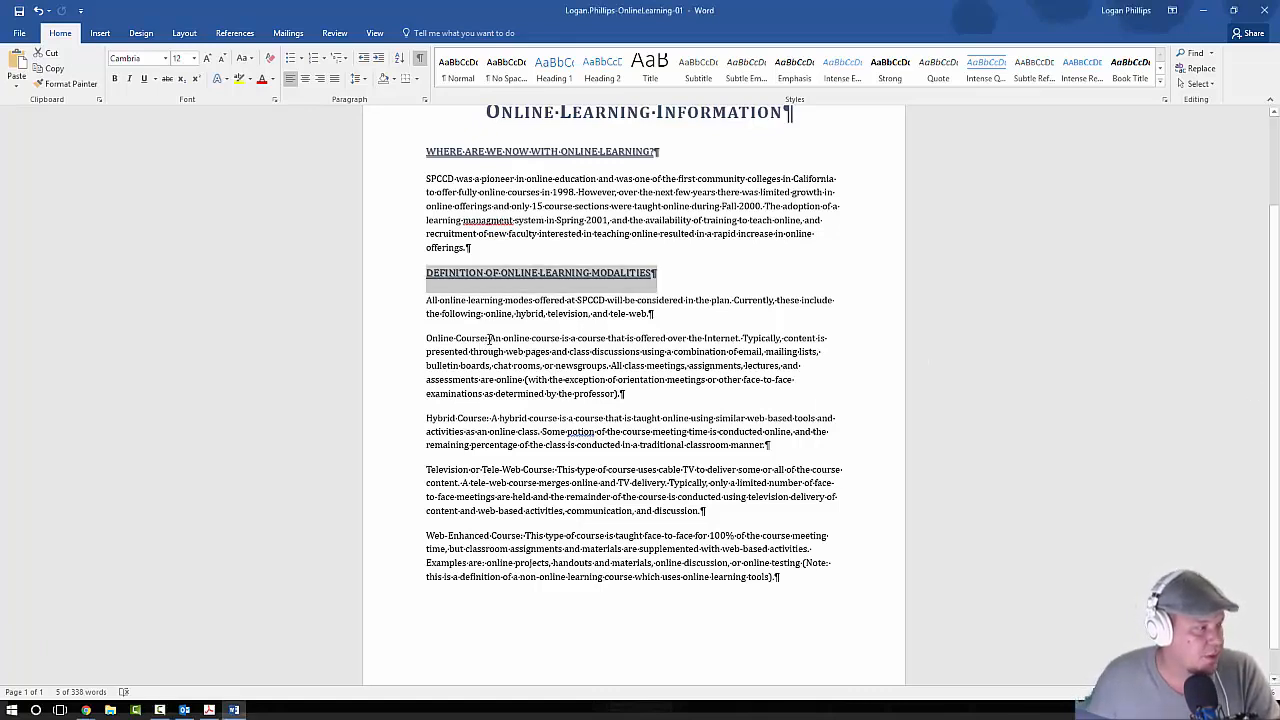
drag(490, 340, 426, 340)
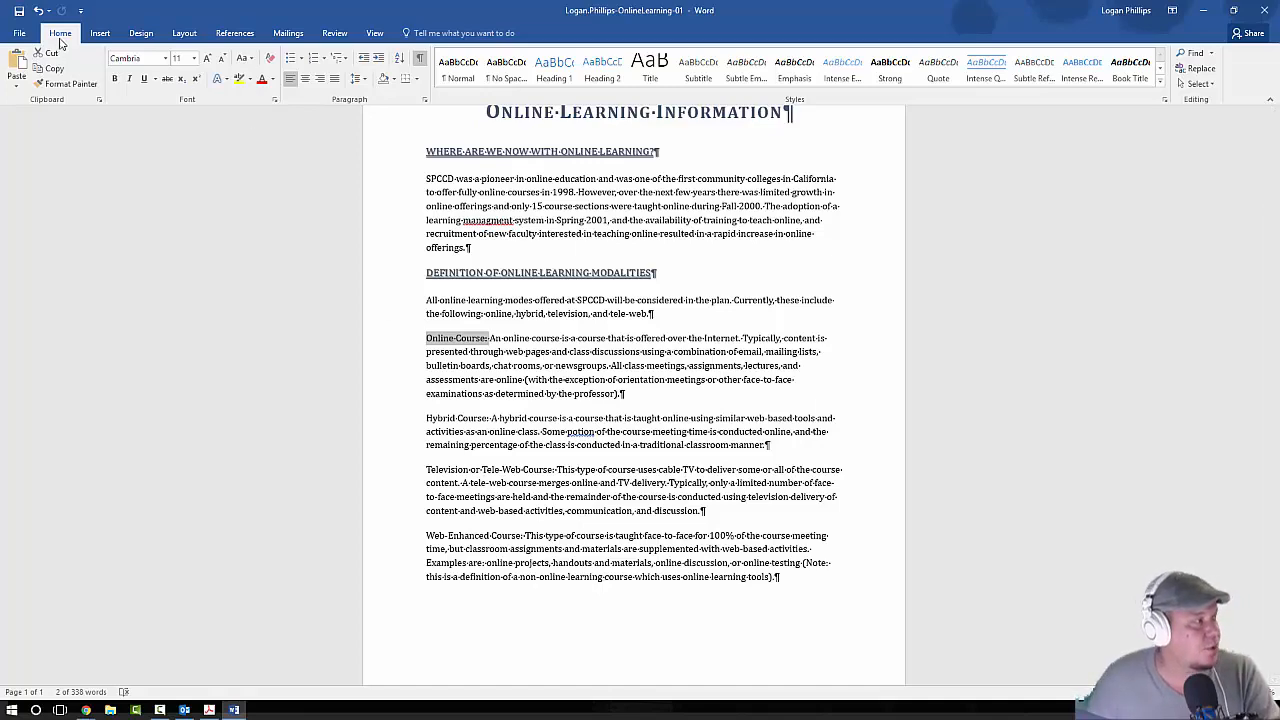
click(274, 99)
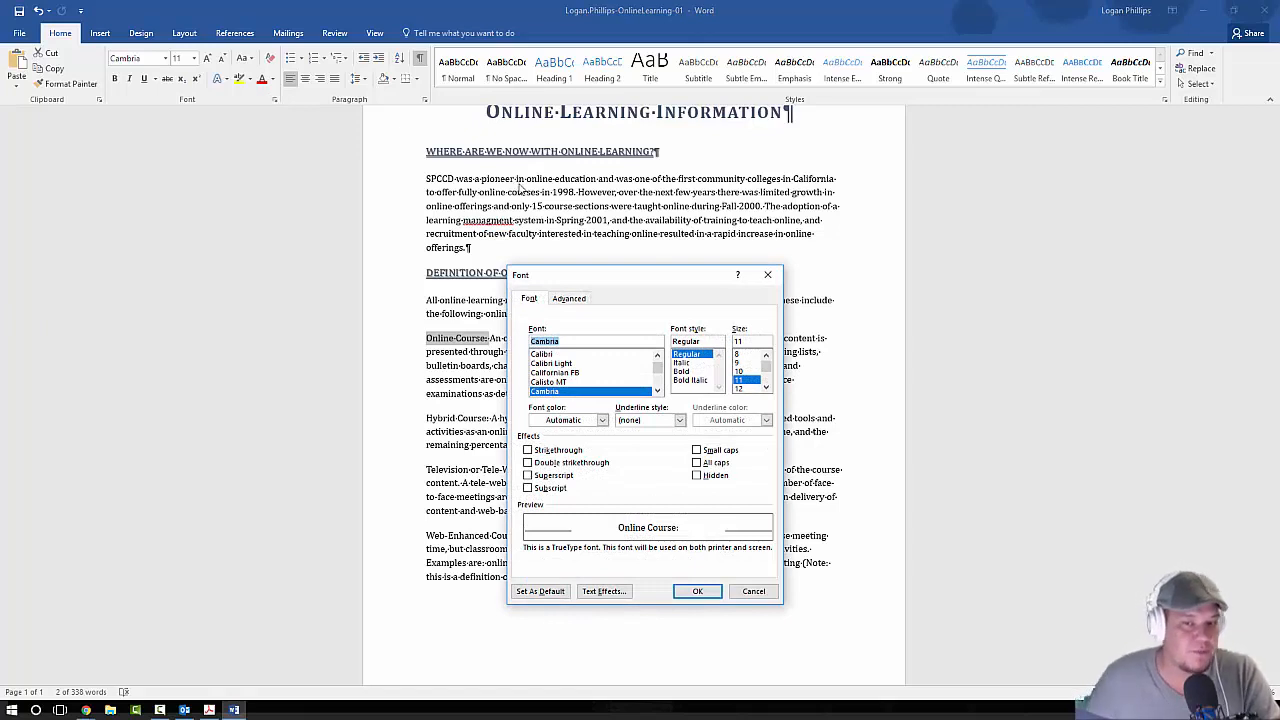
click(684, 371)
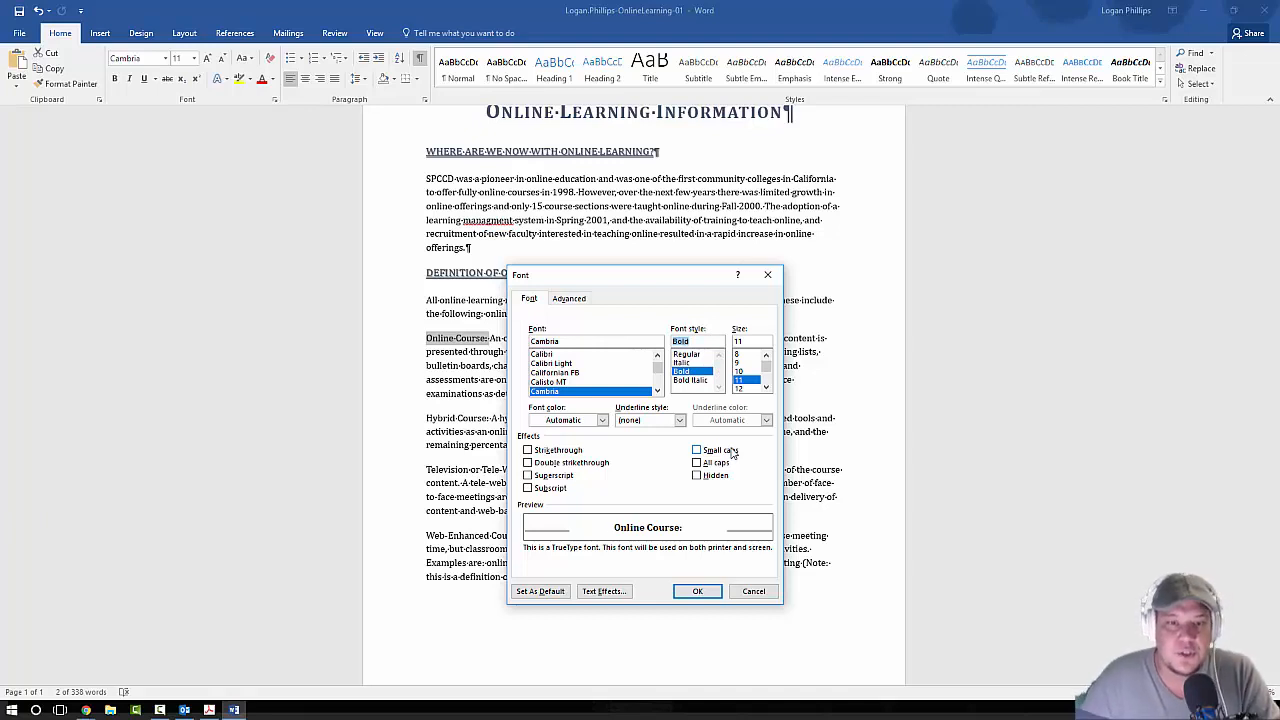
click(584, 424)
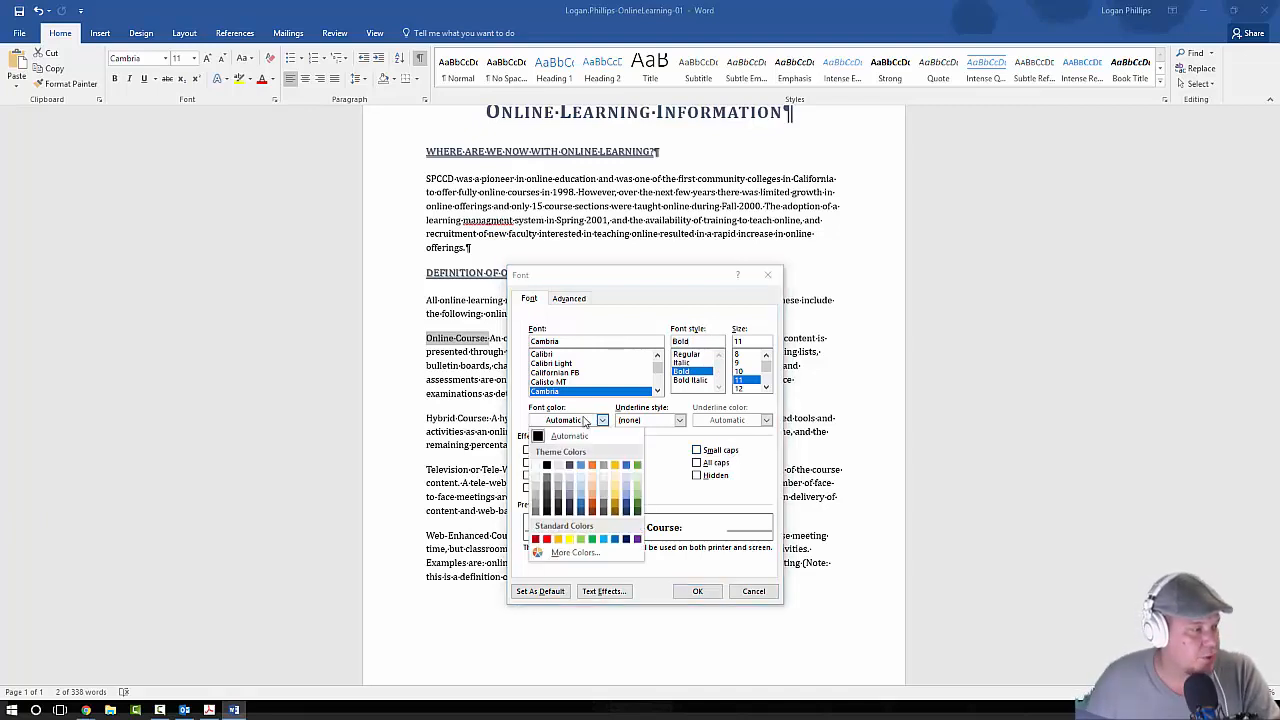
click(568, 467)
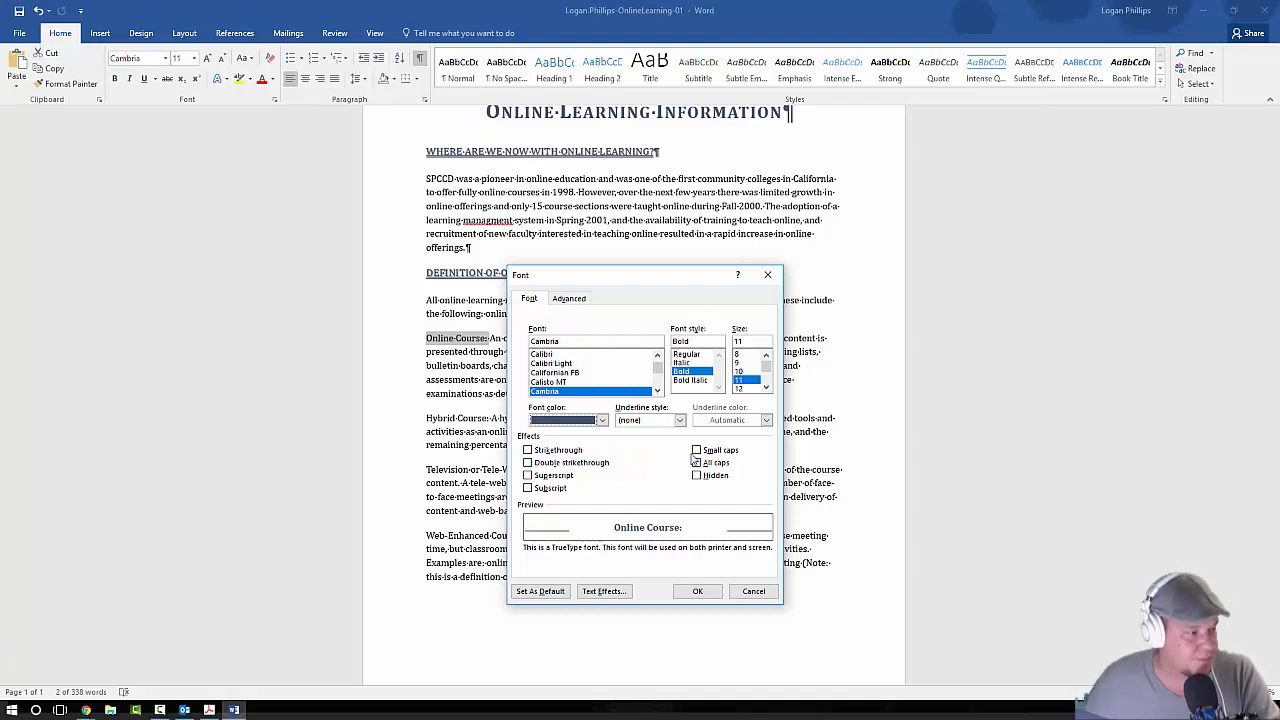
click(697, 451)
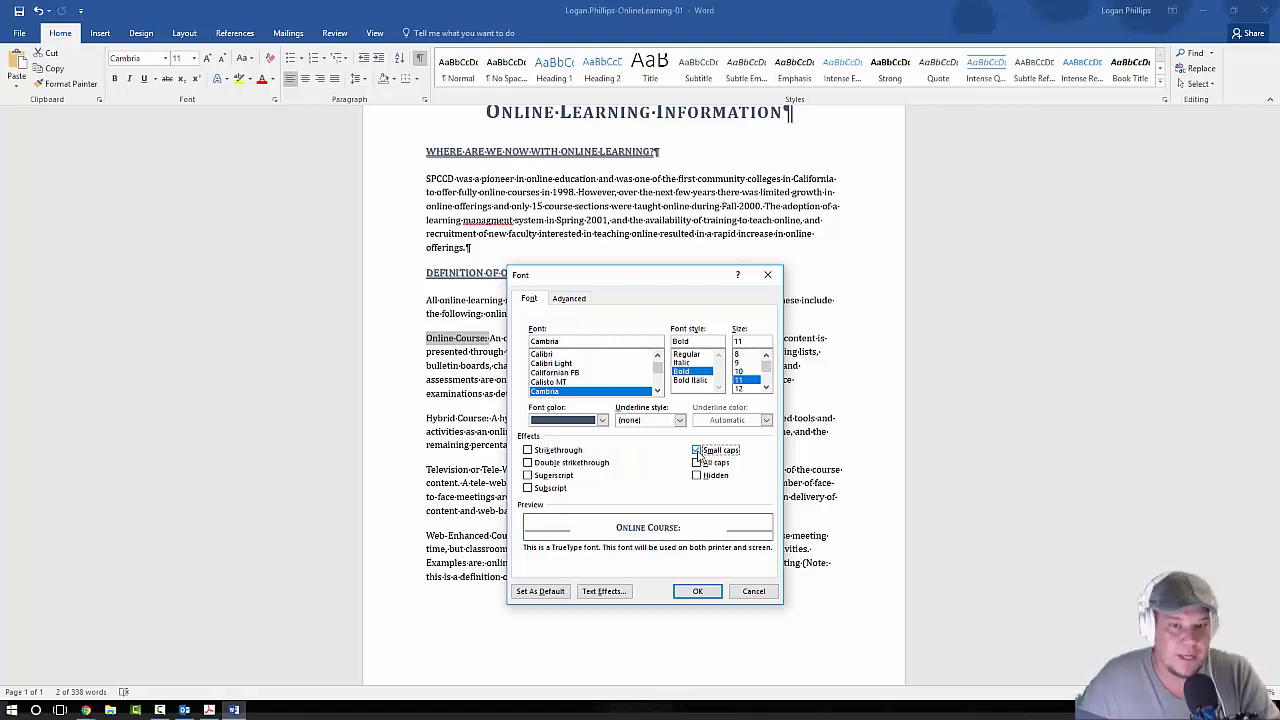
click(697, 591)
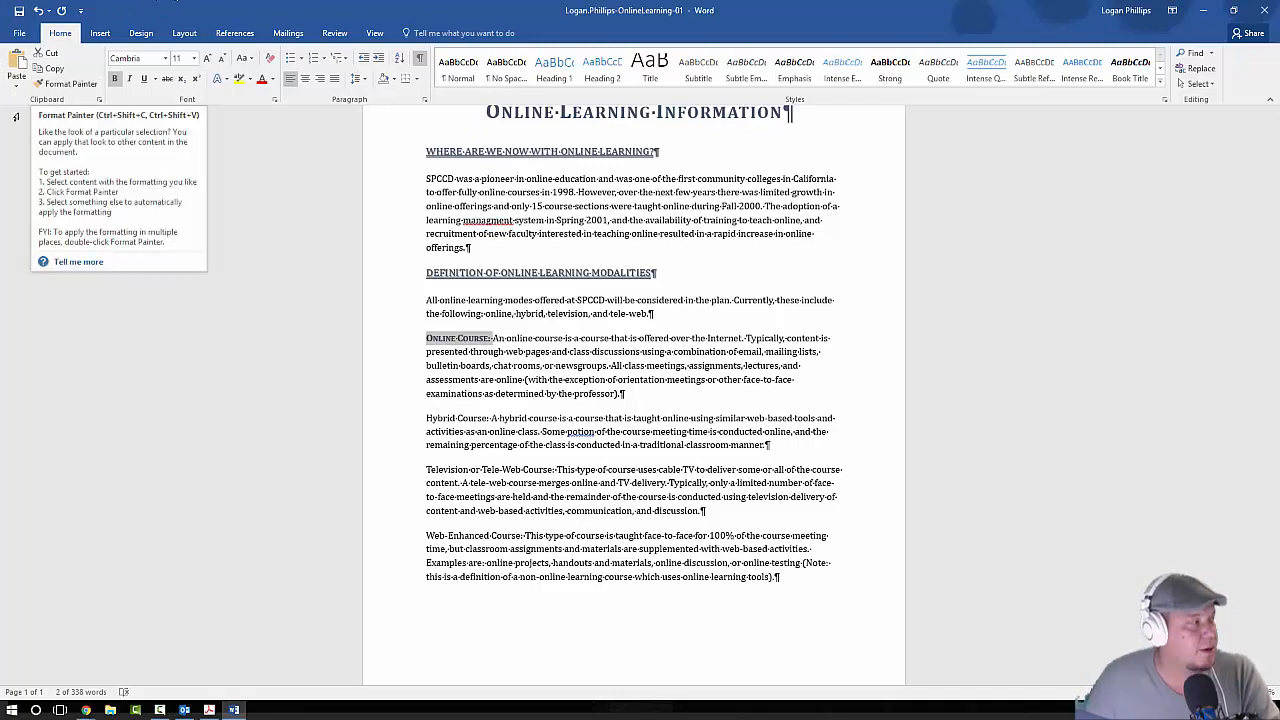
- Copy the "Online Course:" lead-in formatting onto the "Hybrid Course:", "Television or Tele-Web Course:" and "Web-Enhanced Course:" lead-ins with Format Painter
click(71, 88)
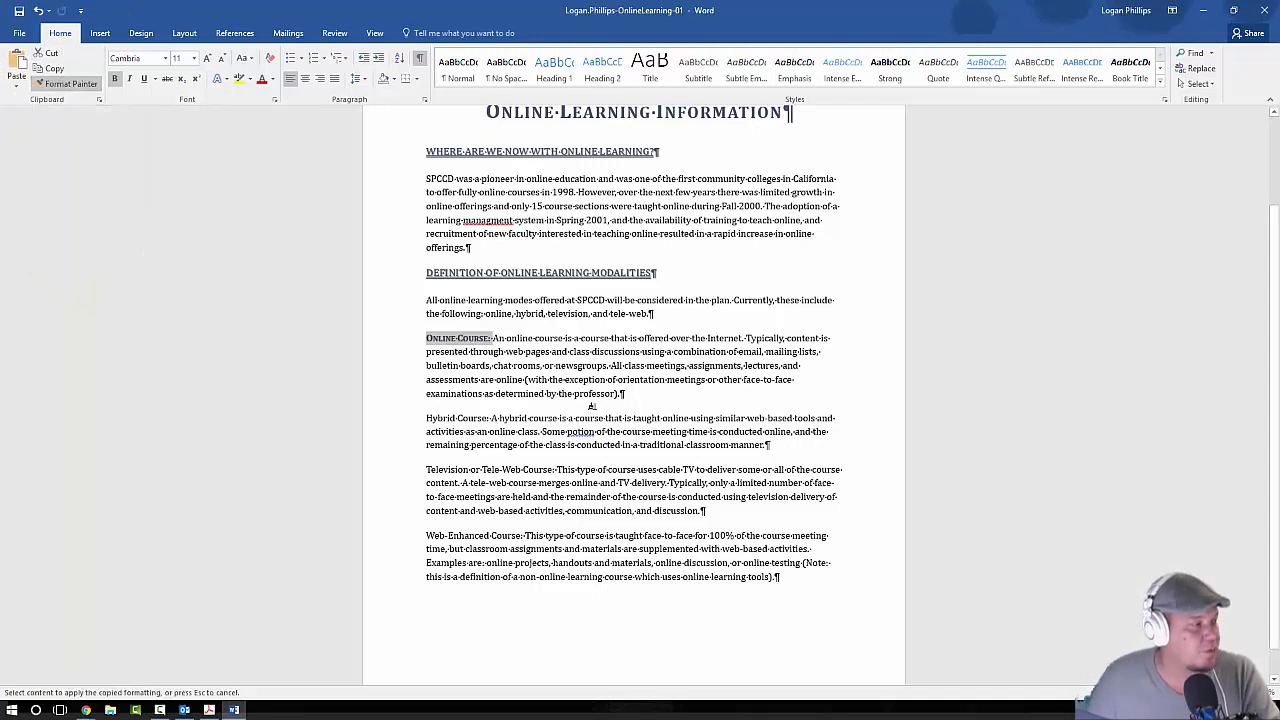
drag(493, 419, 427, 419)
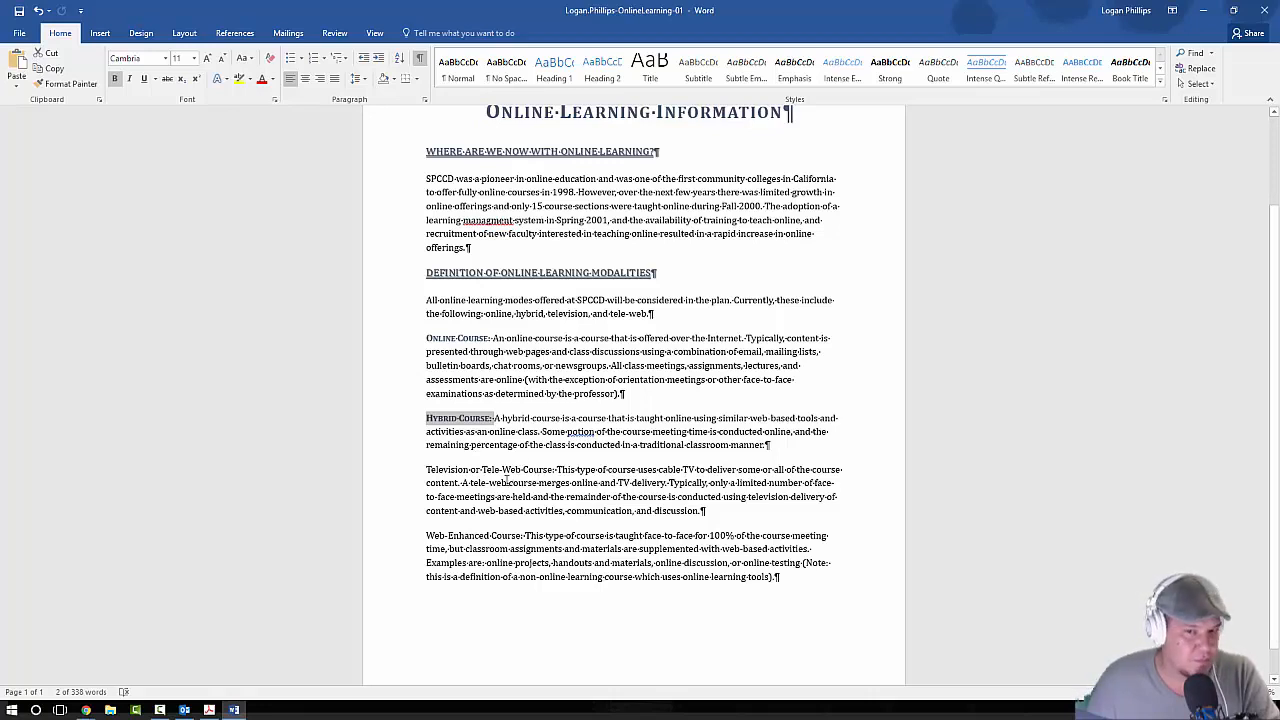
click(70, 84)
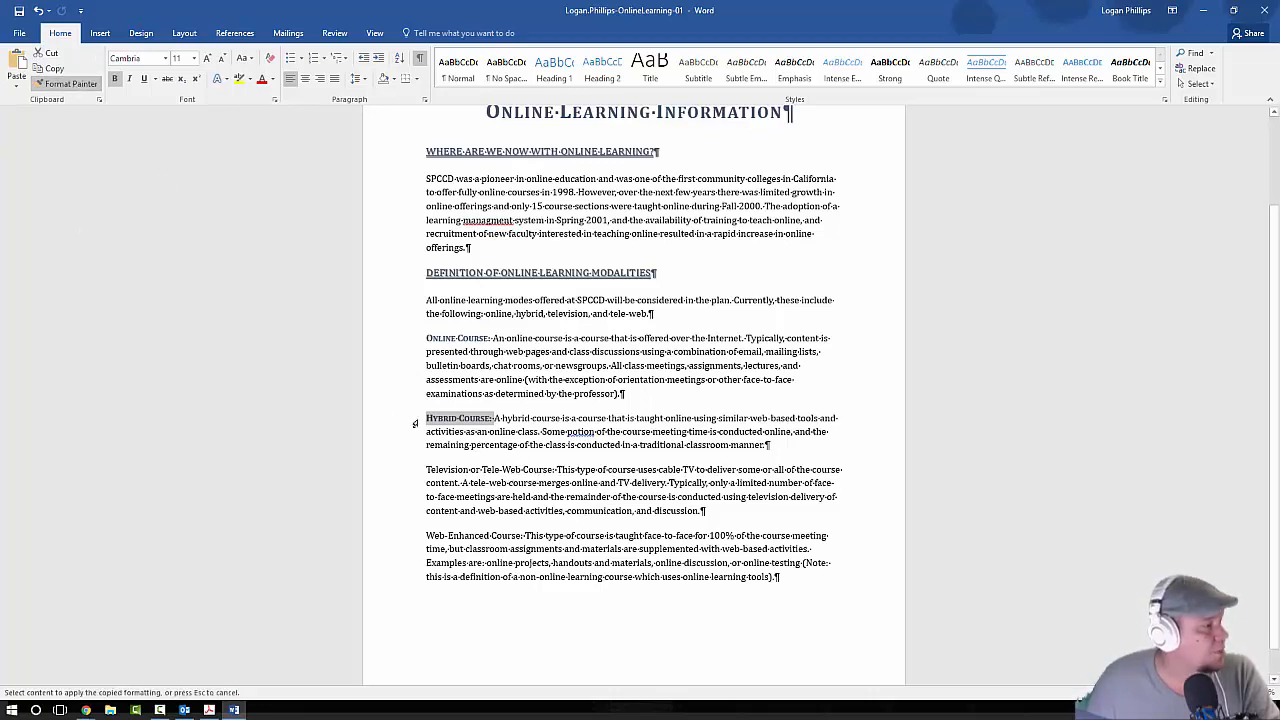
drag(553, 469, 426, 470)
click(70, 84)
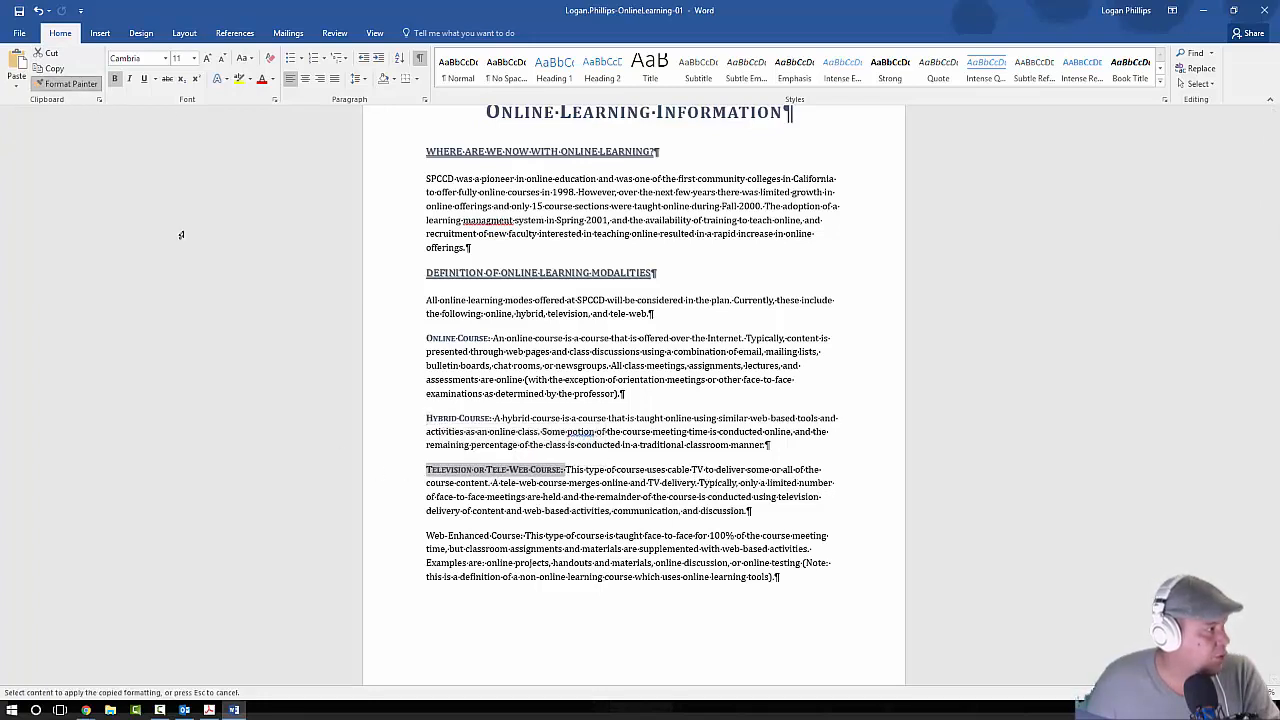
drag(526, 537, 387, 553)
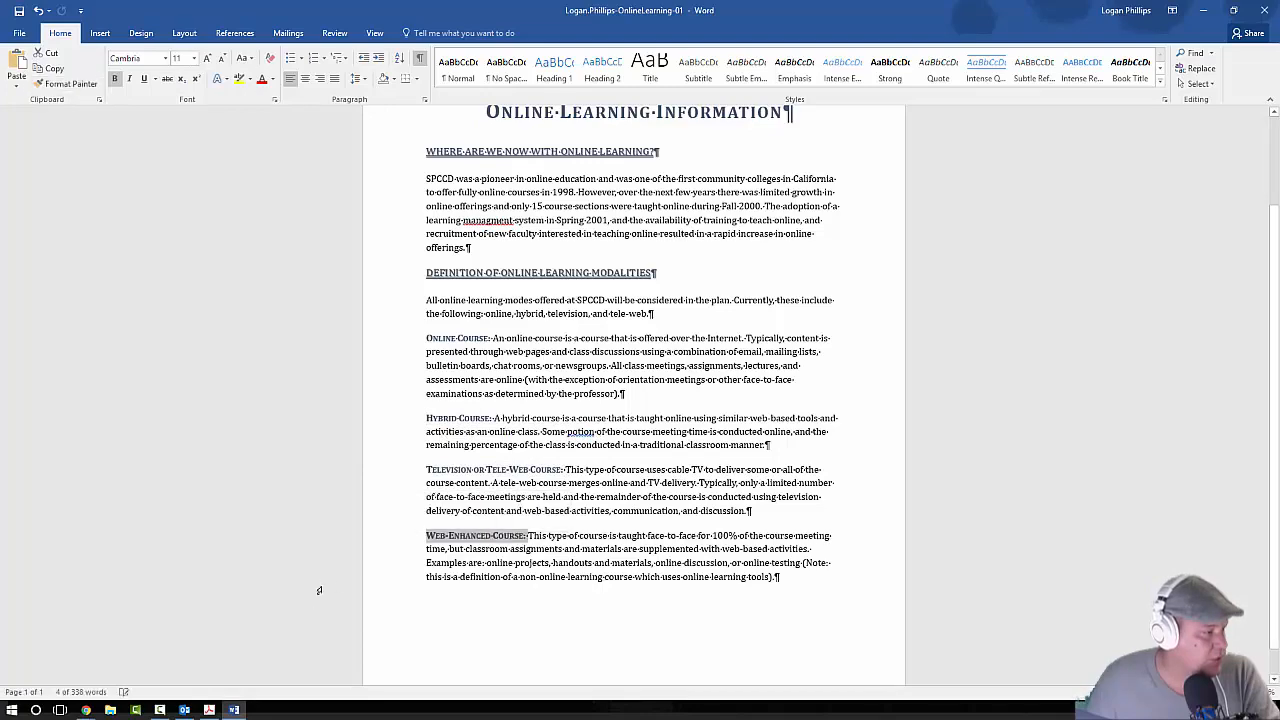
- Correct the misspelled "managment" to "management" and replace "potion" with "portion" in the Hybrid Course paragraph, using the proofing suggestions
scroll(395, 441, down, 1)
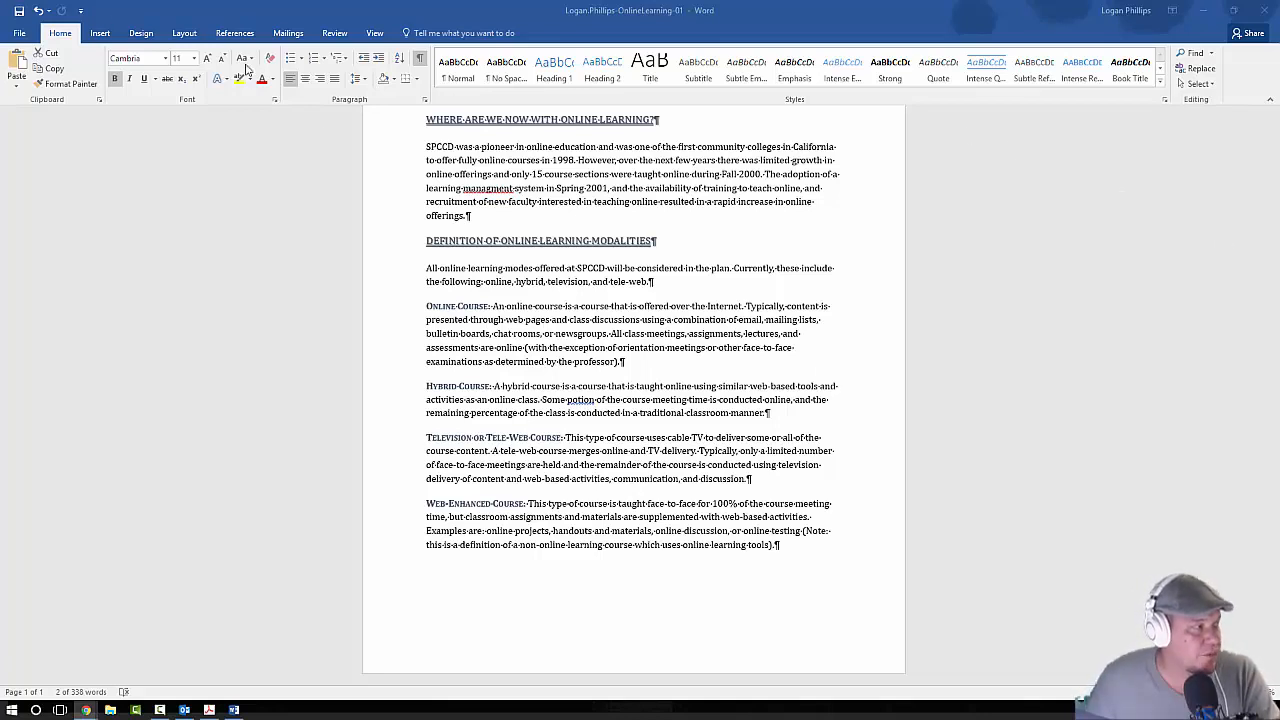
click(491, 191)
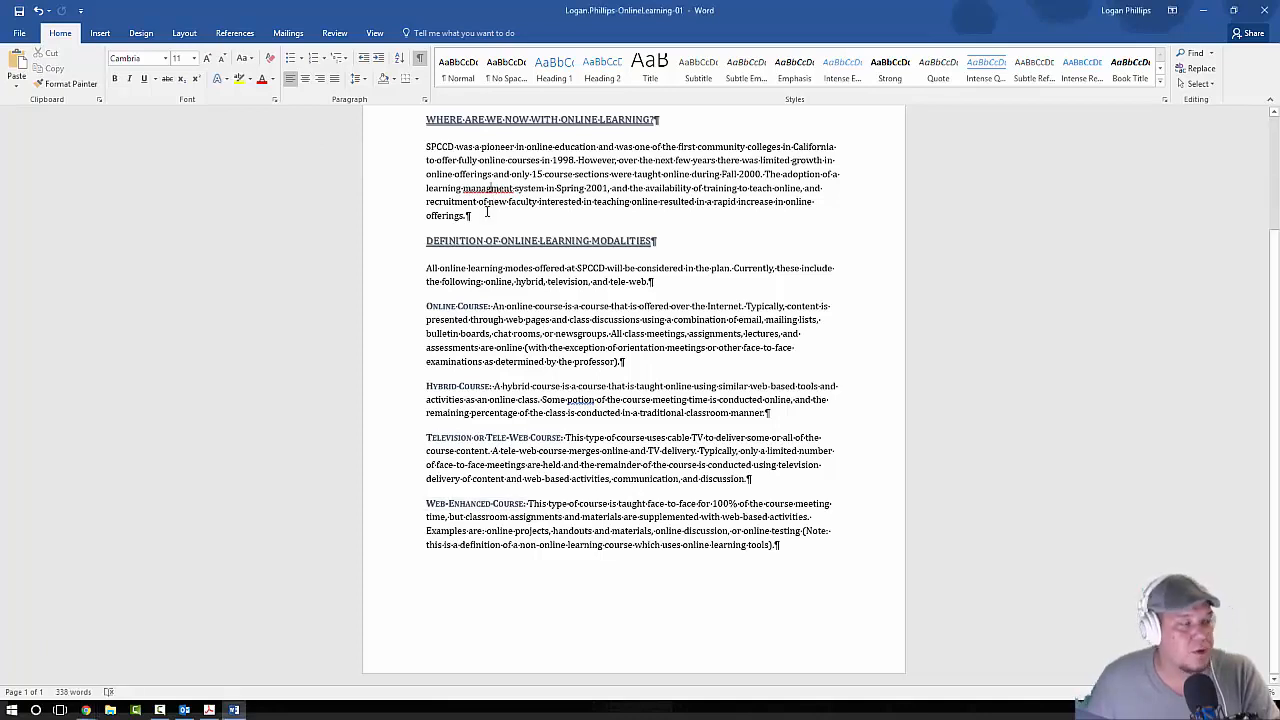
right_click(487, 212)
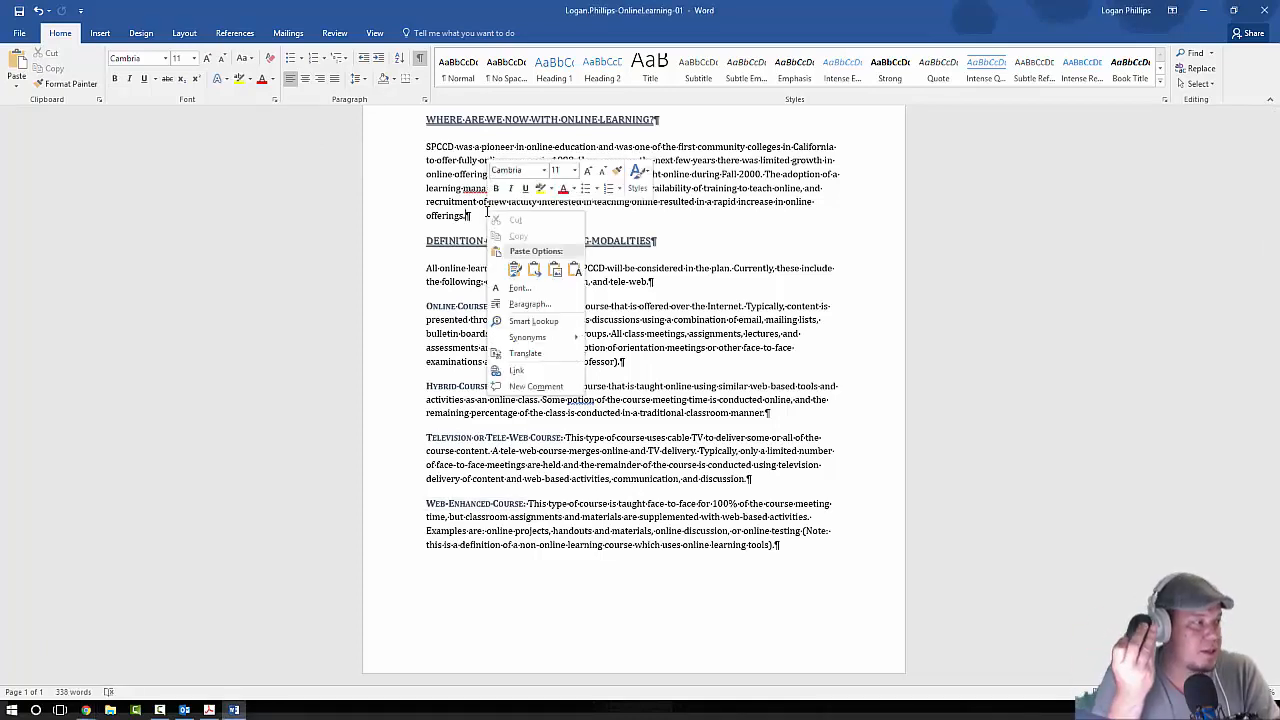
right_click(478, 194)
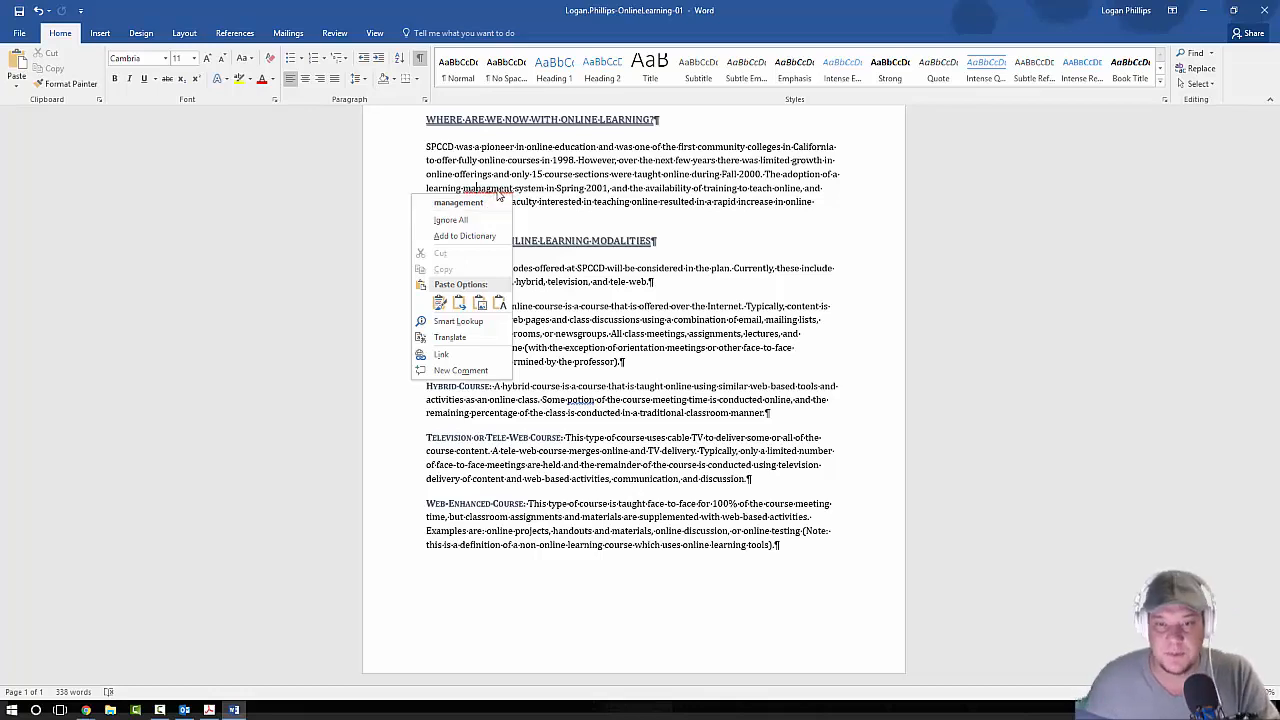
click(466, 204)
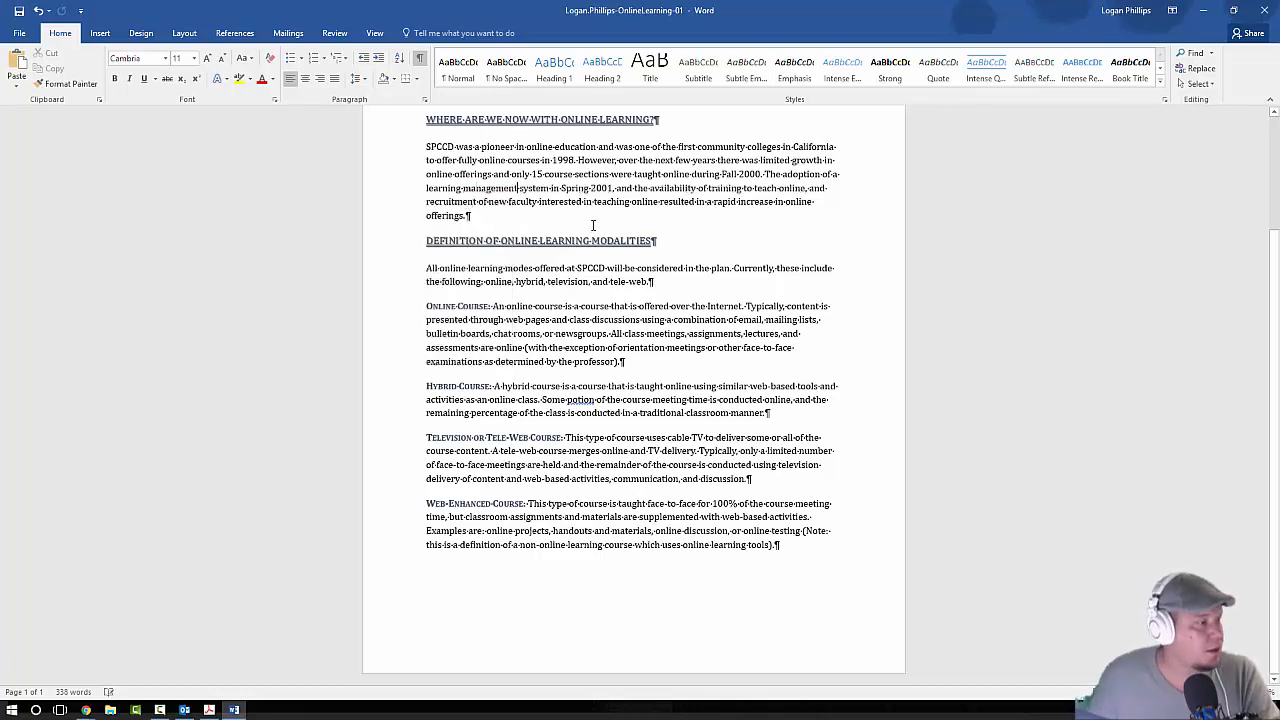
right_click(576, 401)
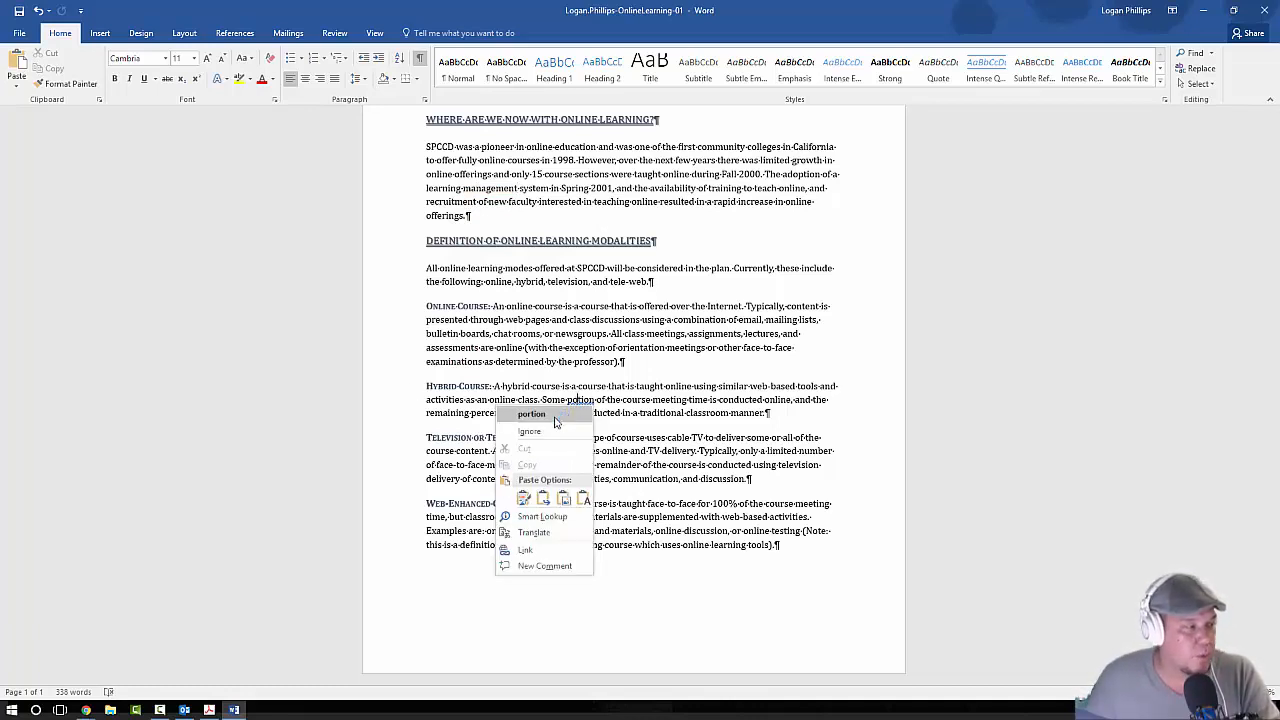
click(556, 419)
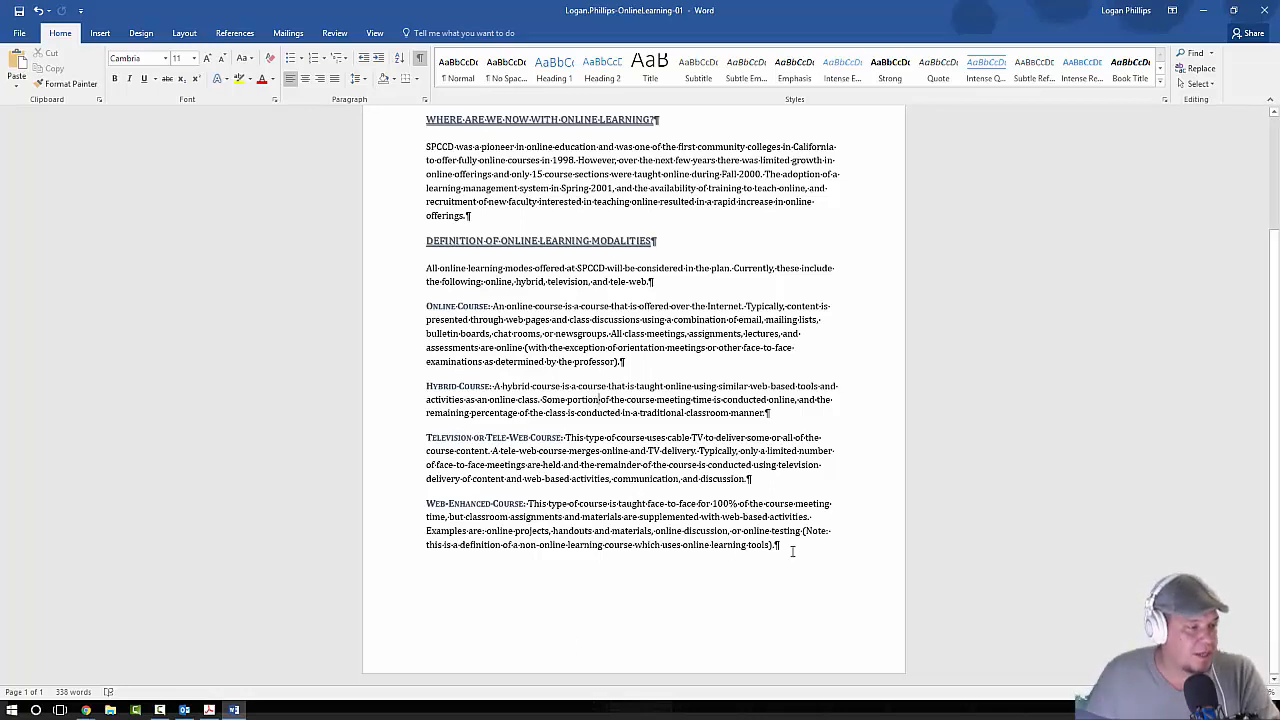
- Italicize the parenthetical note at the end of the Web-Enhanced Course paragraph, keeping formatting marks shown
click(419, 66)
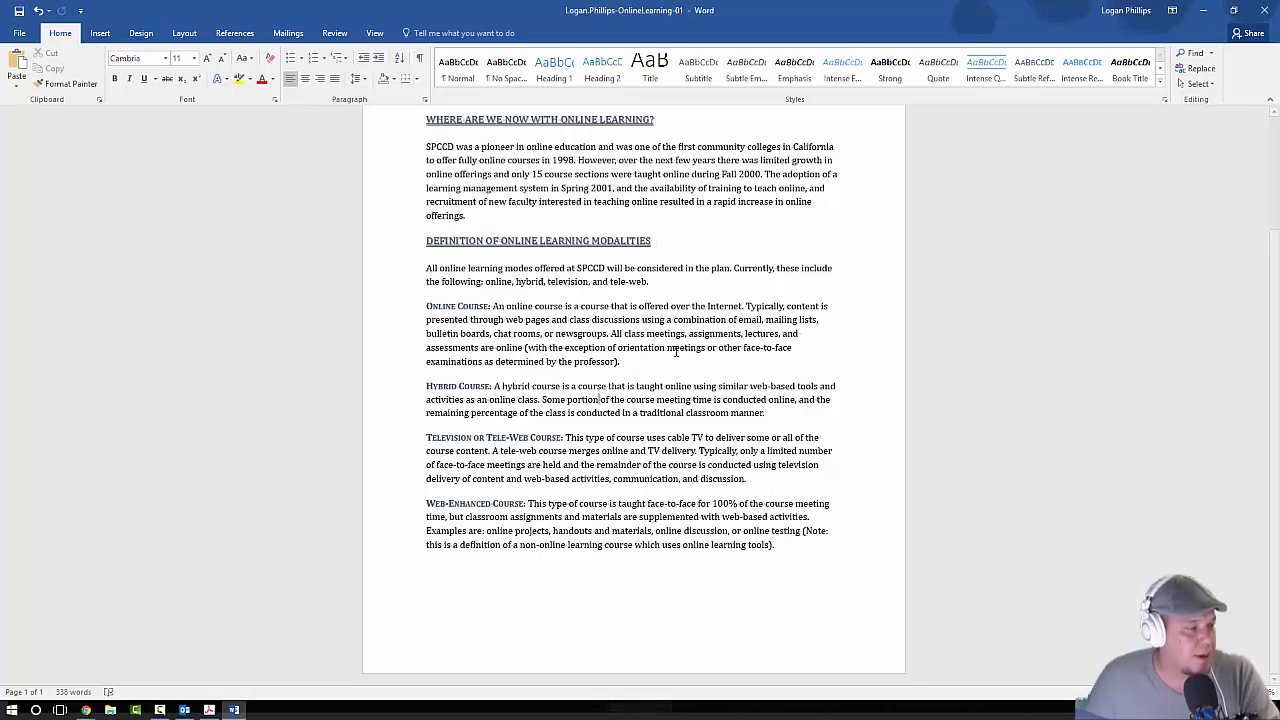
mouse_move(802, 533)
mouse_down()
mouse_move(806, 548)
mouse_move(812, 532)
mouse_move(801, 532)
mouse_up()
click(808, 546)
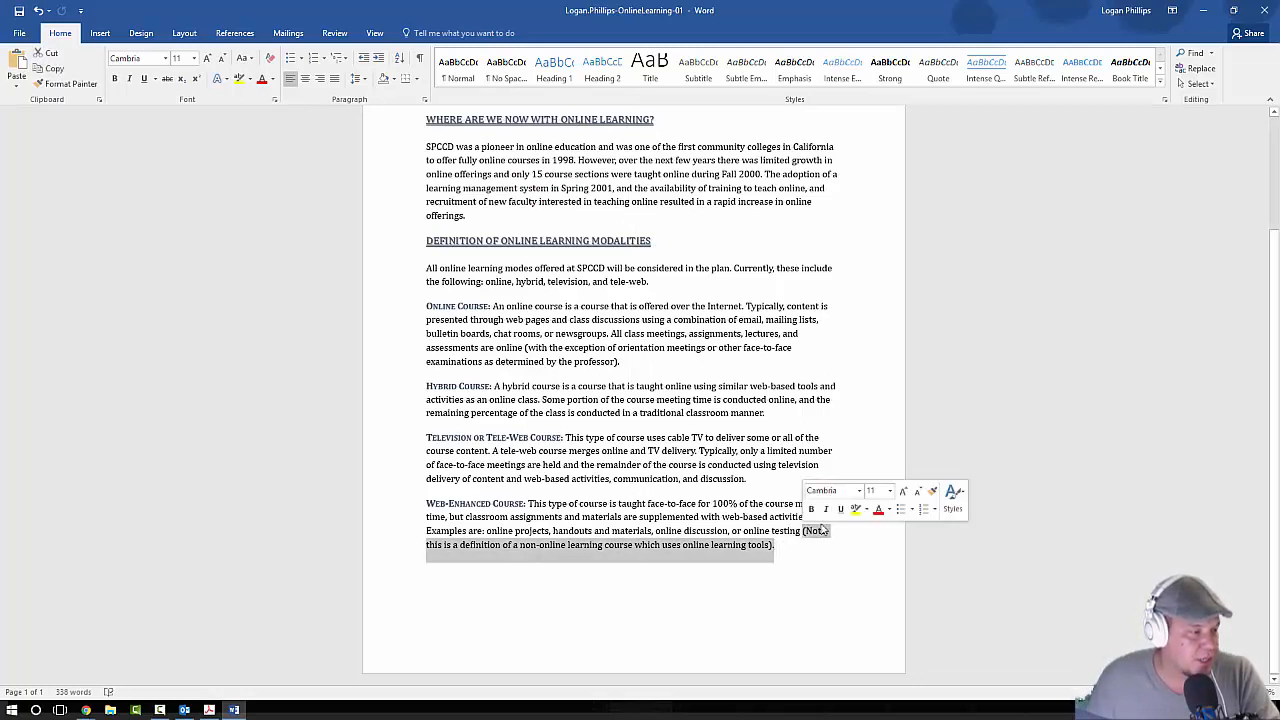
click(419, 57)
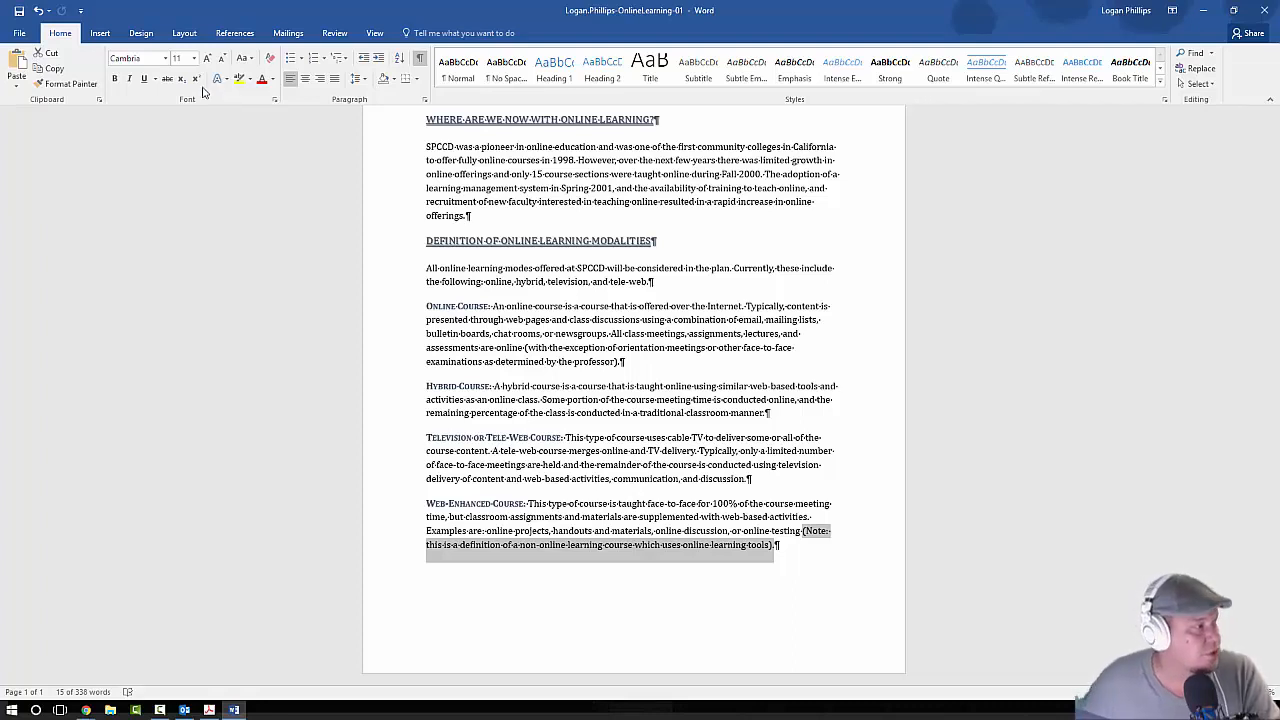
click(130, 80)
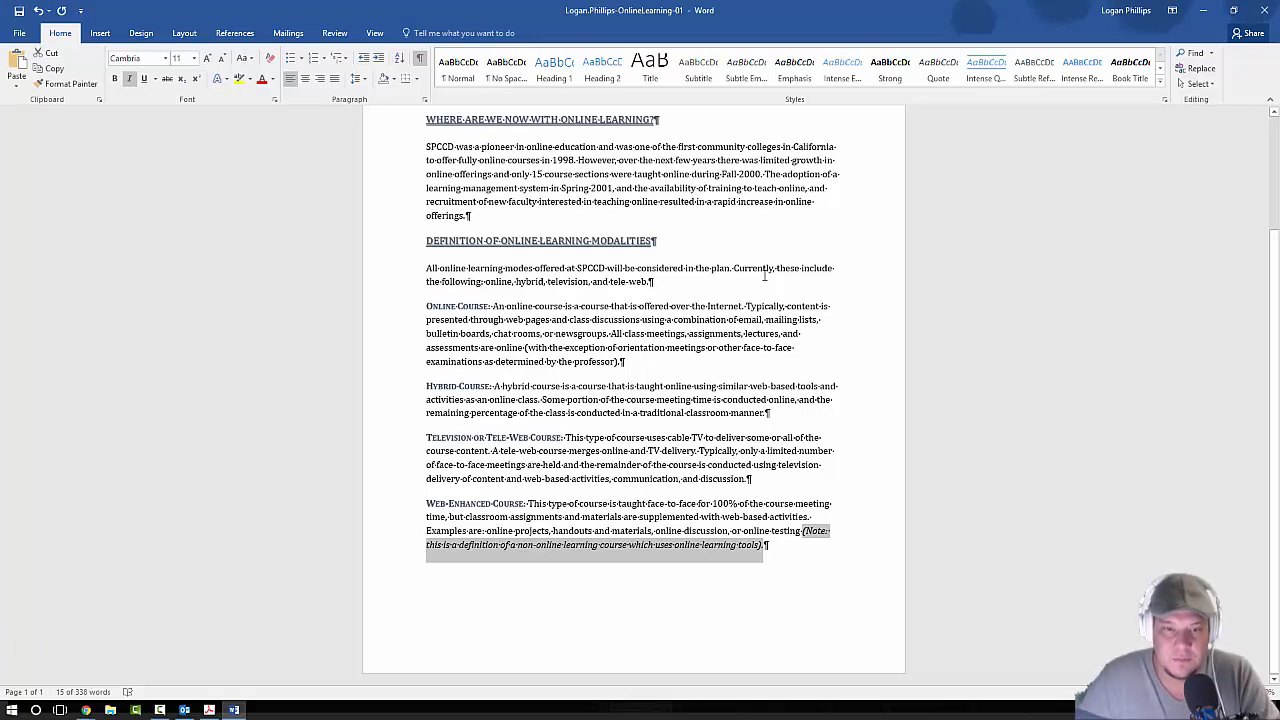
- Show all document properties and set the document title to "Online Learning Information"
key(alt+Tab)
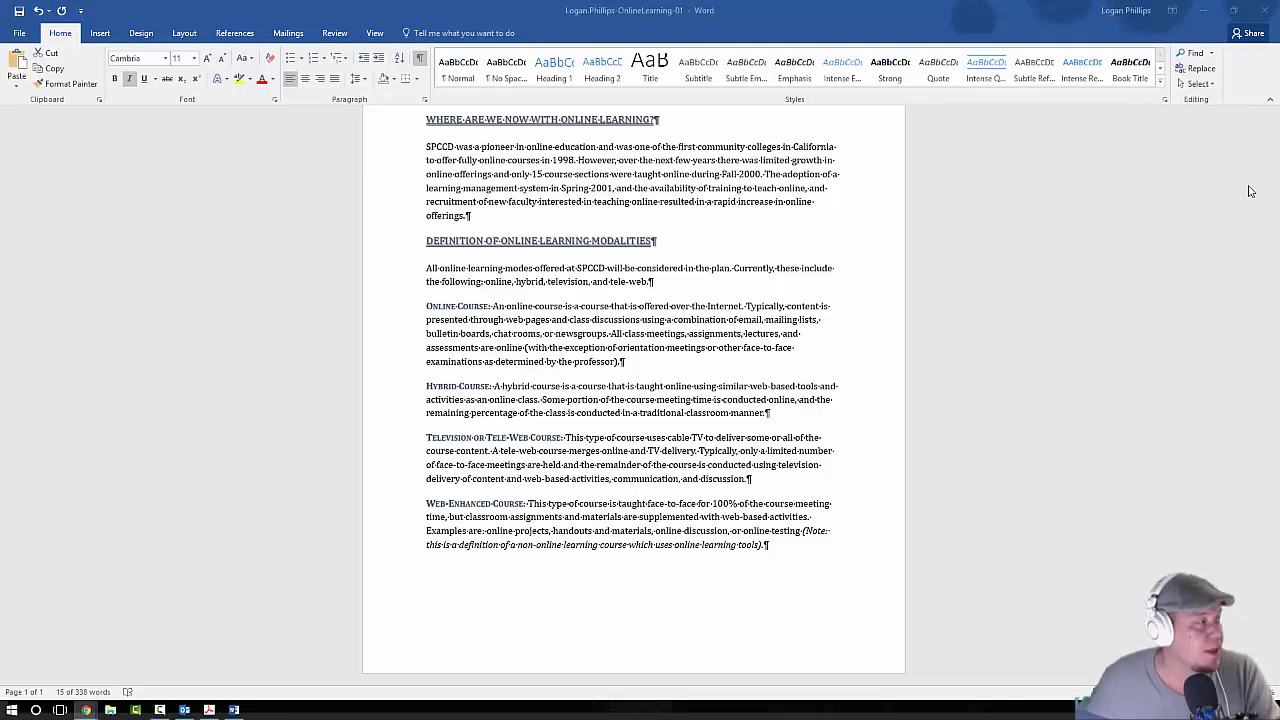
click(81, 145)
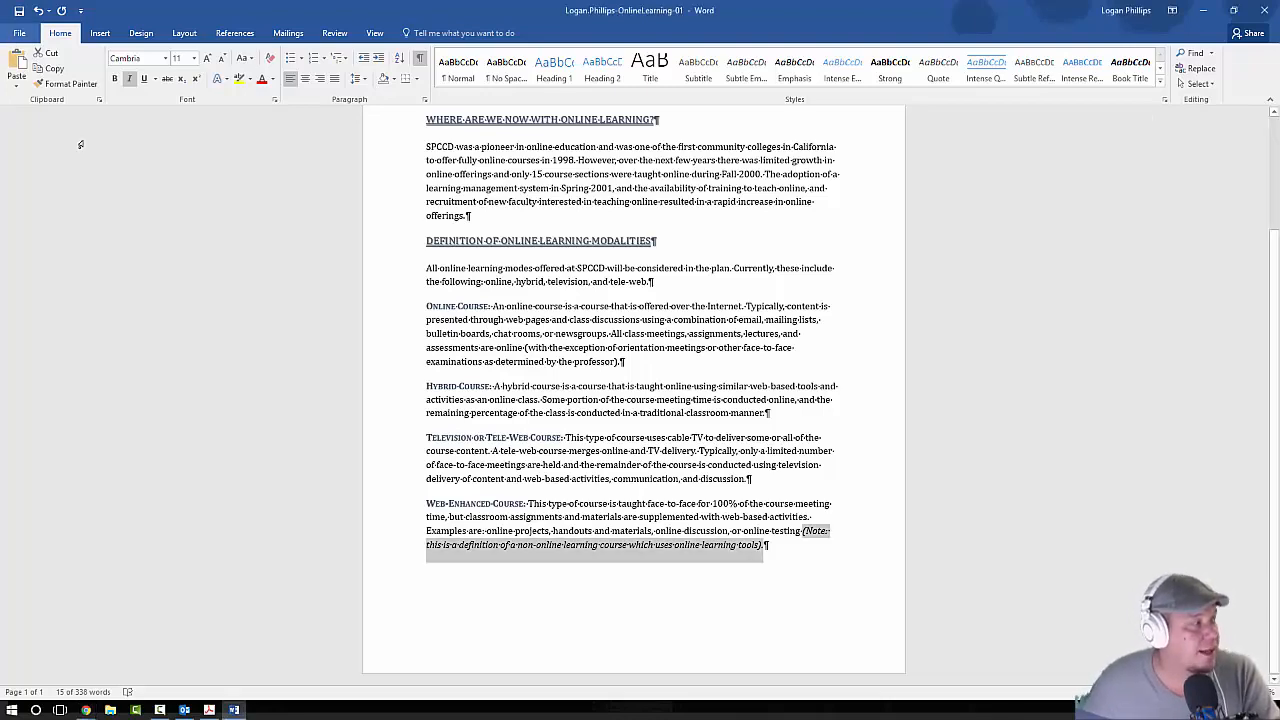
click(19, 33)
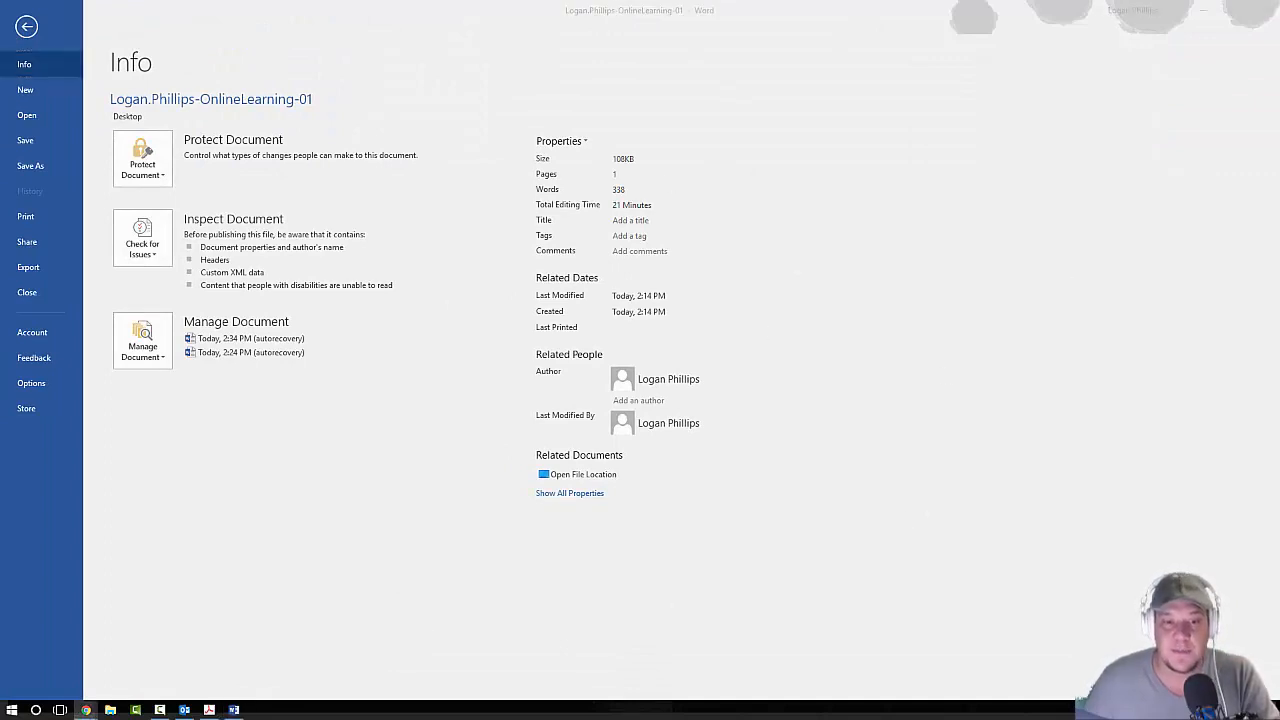
click(582, 500)
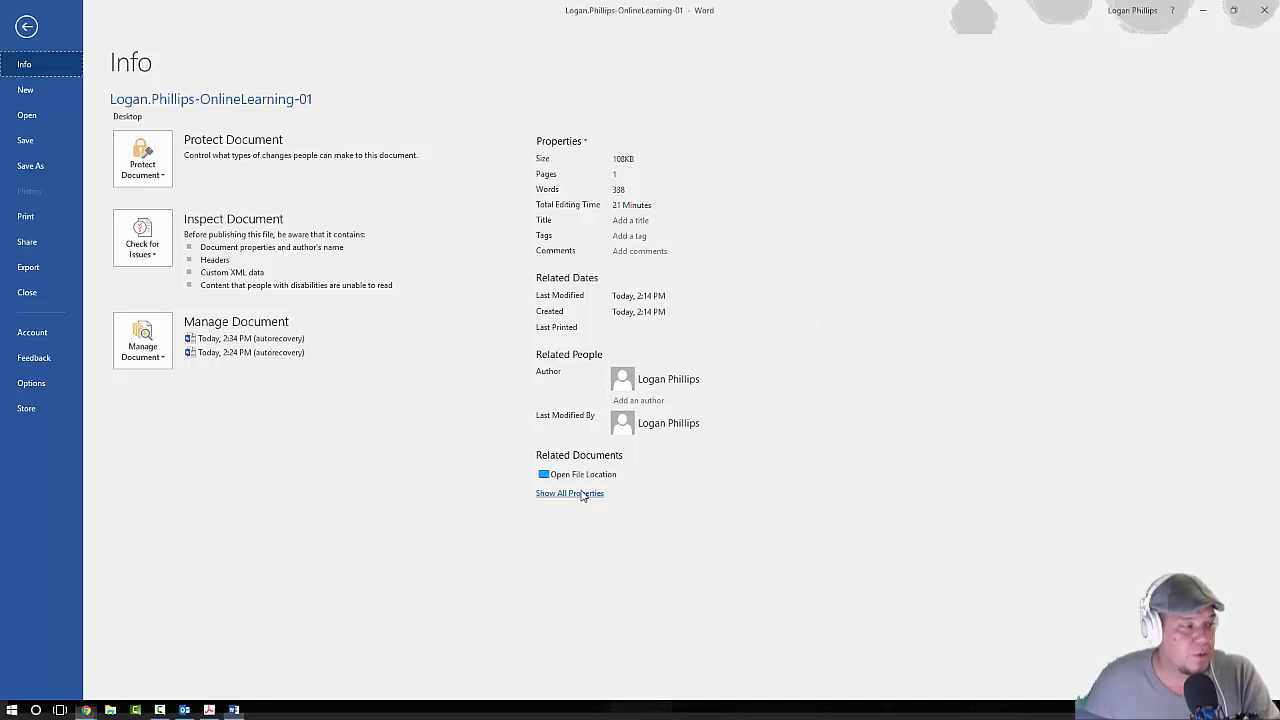
click(586, 497)
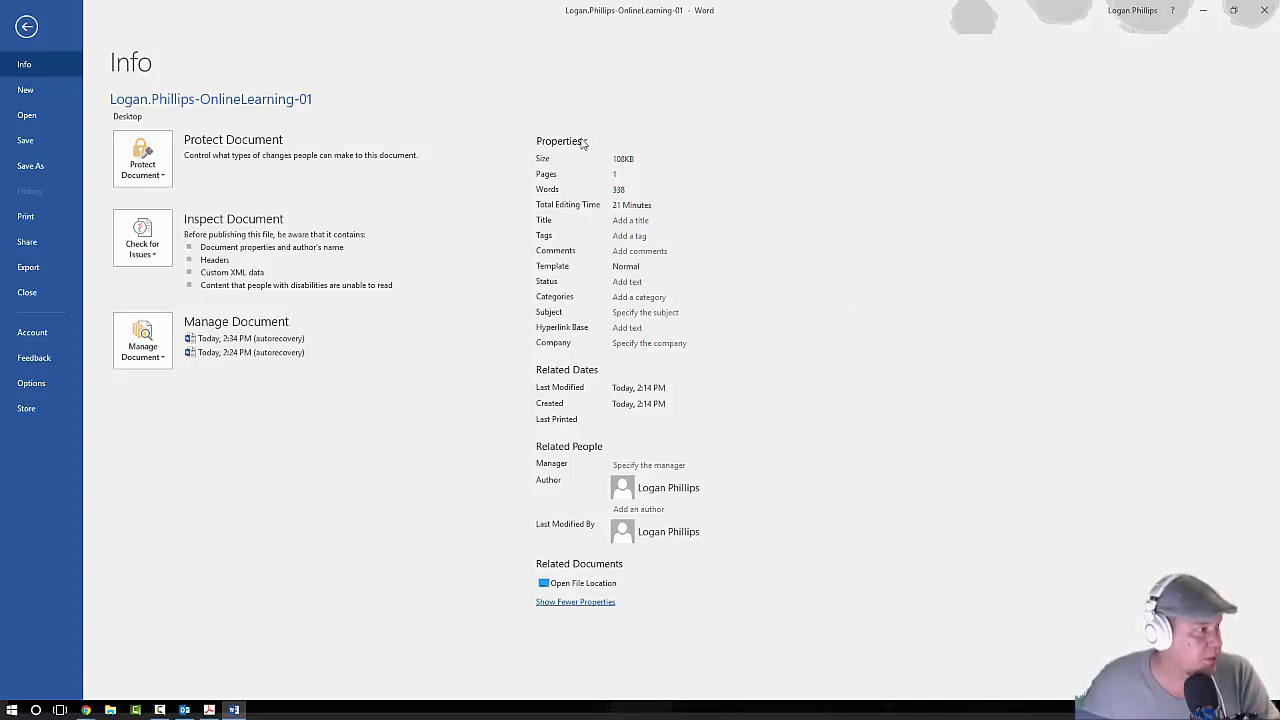
click(646, 222)
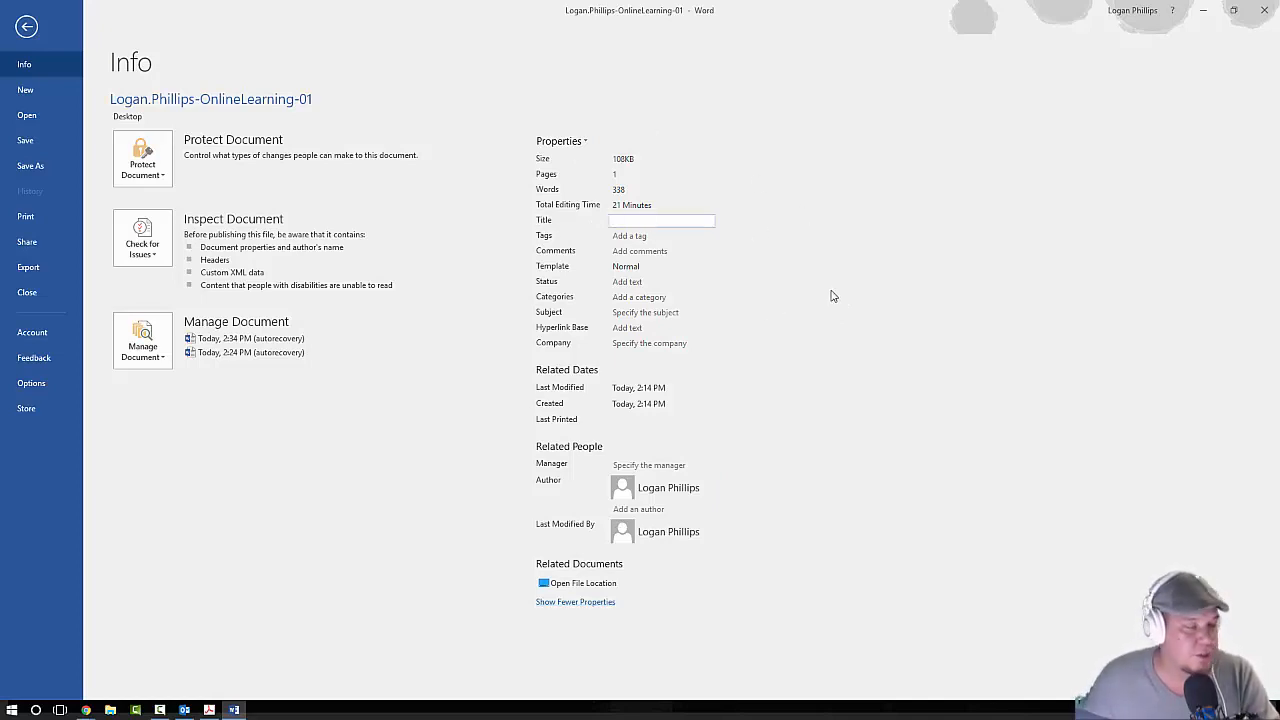
text(Online)
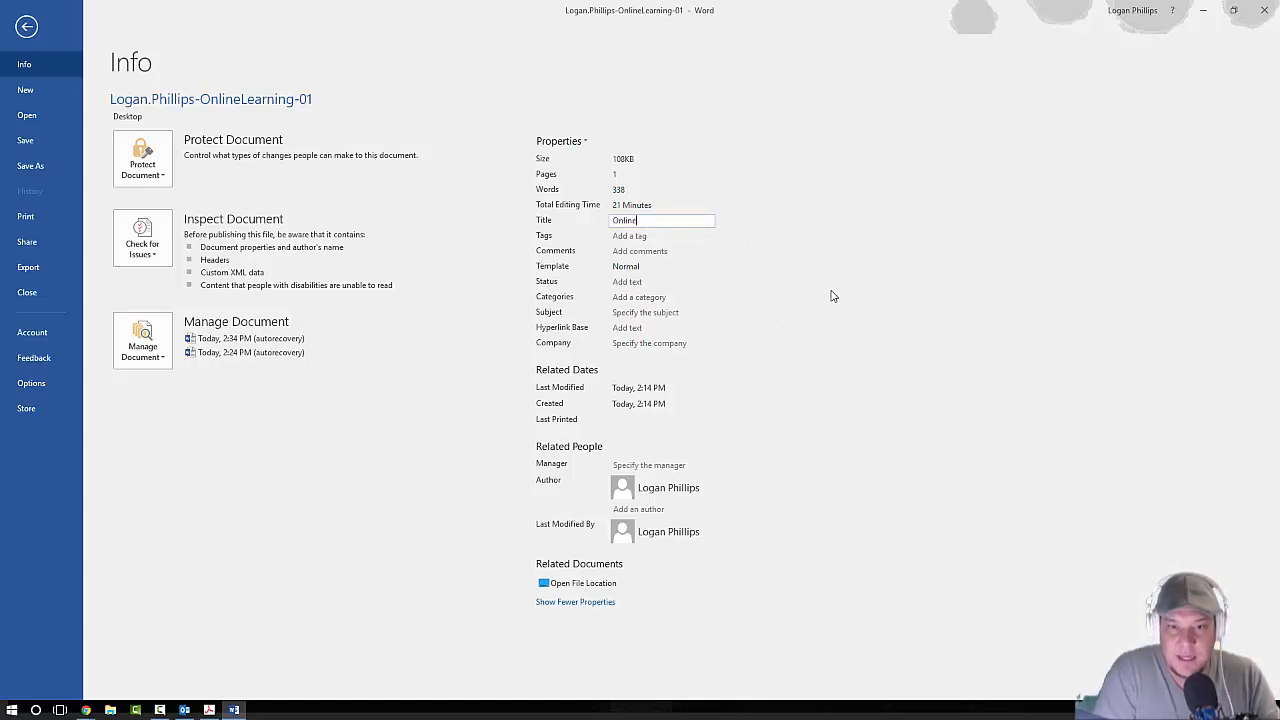
text( Learning Information)
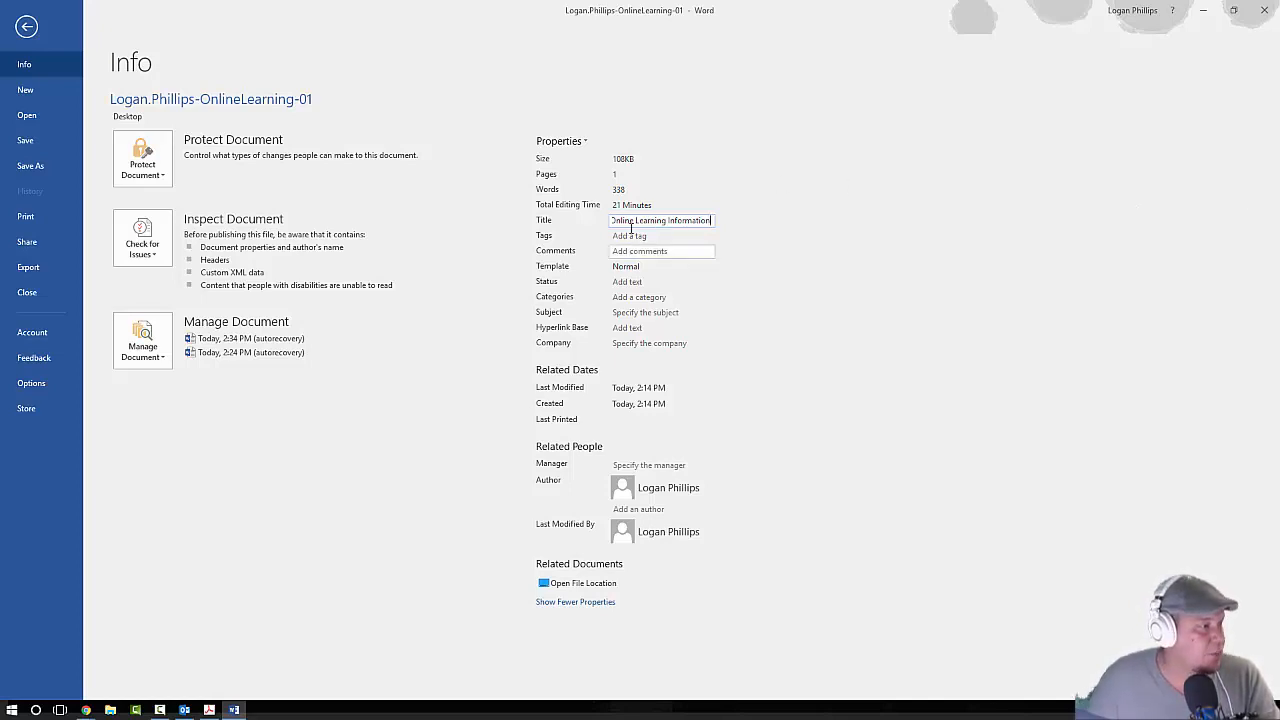
- Set the document's subject property to "Online Learning" and enter the manager's full name in the Manager property
click(626, 312)
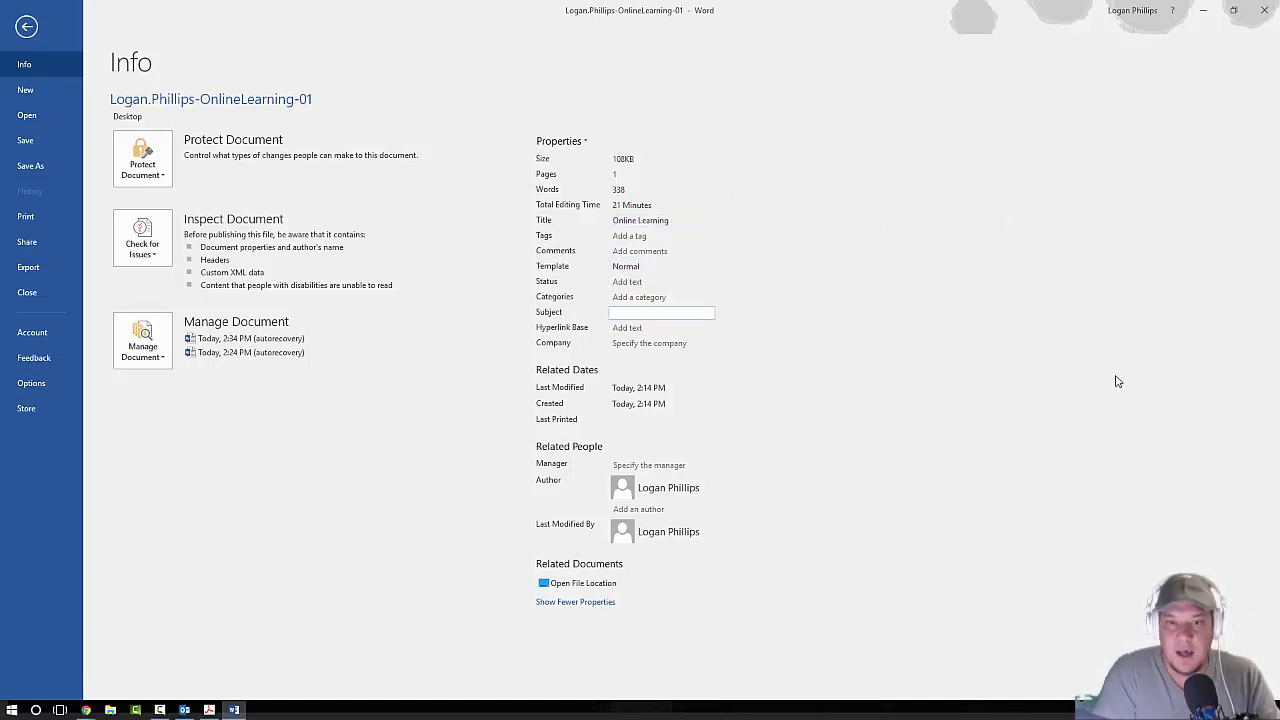
text(Online)
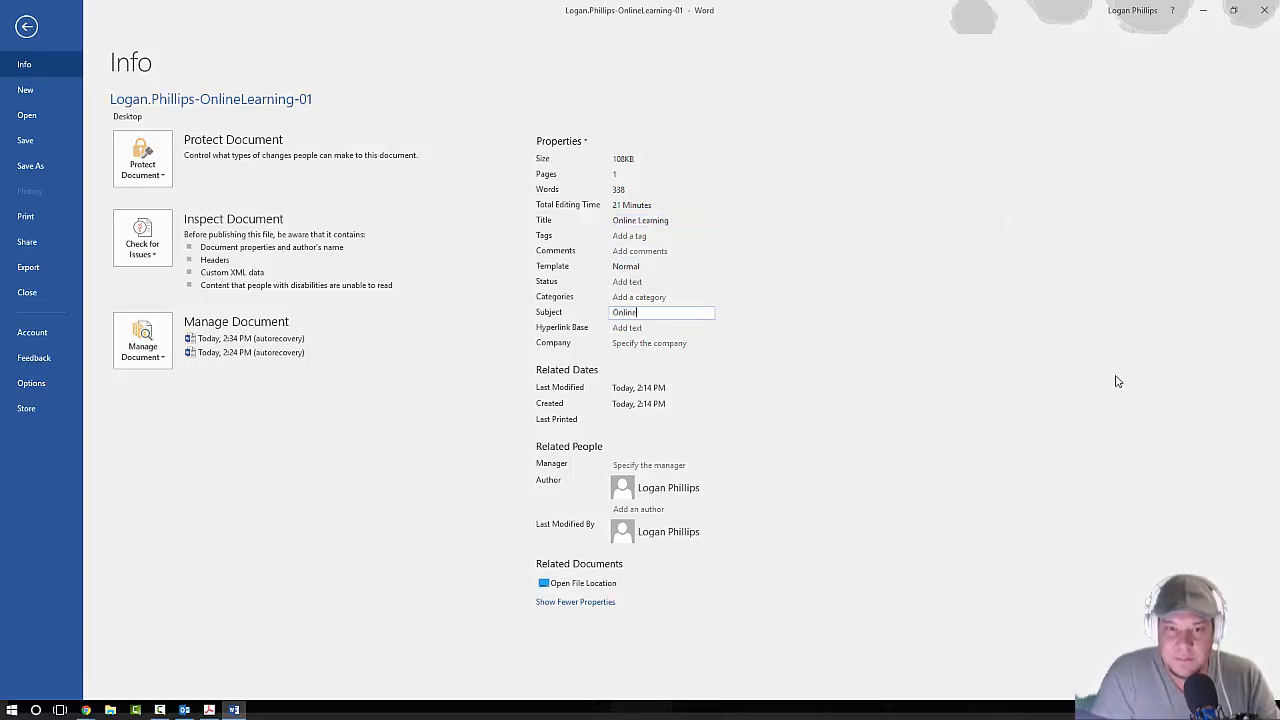
text( Learning)
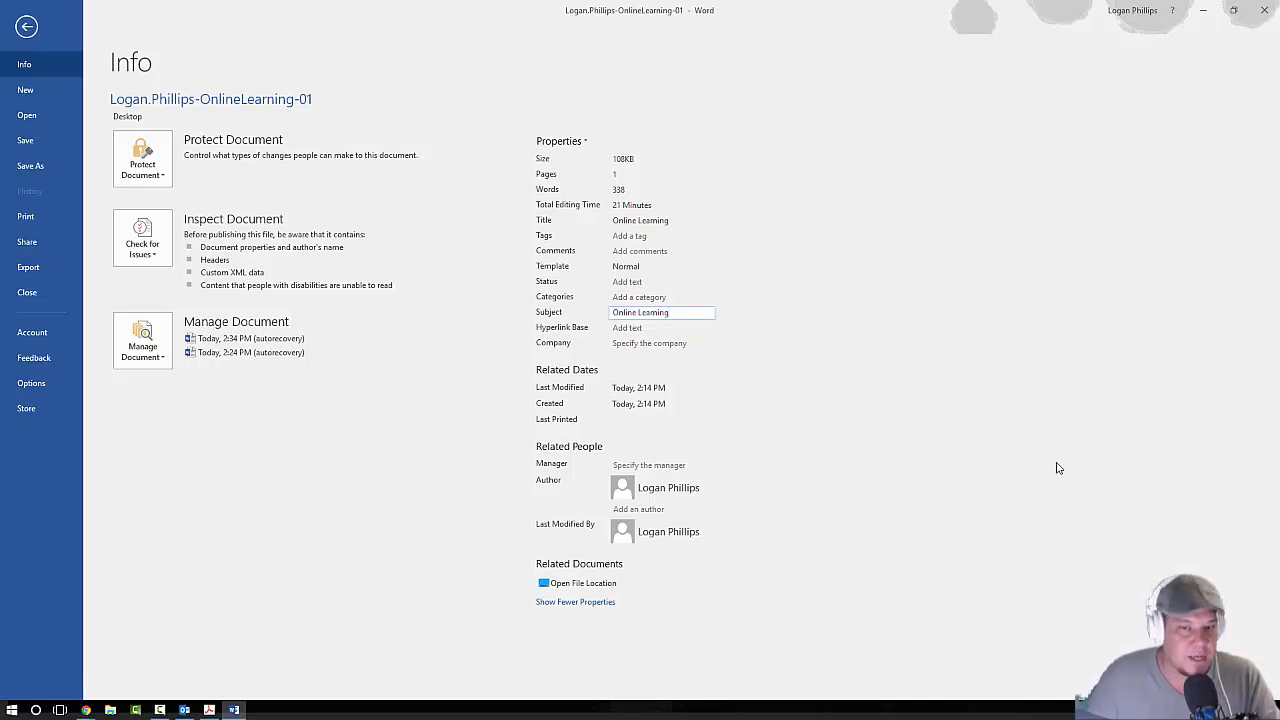
click(655, 464)
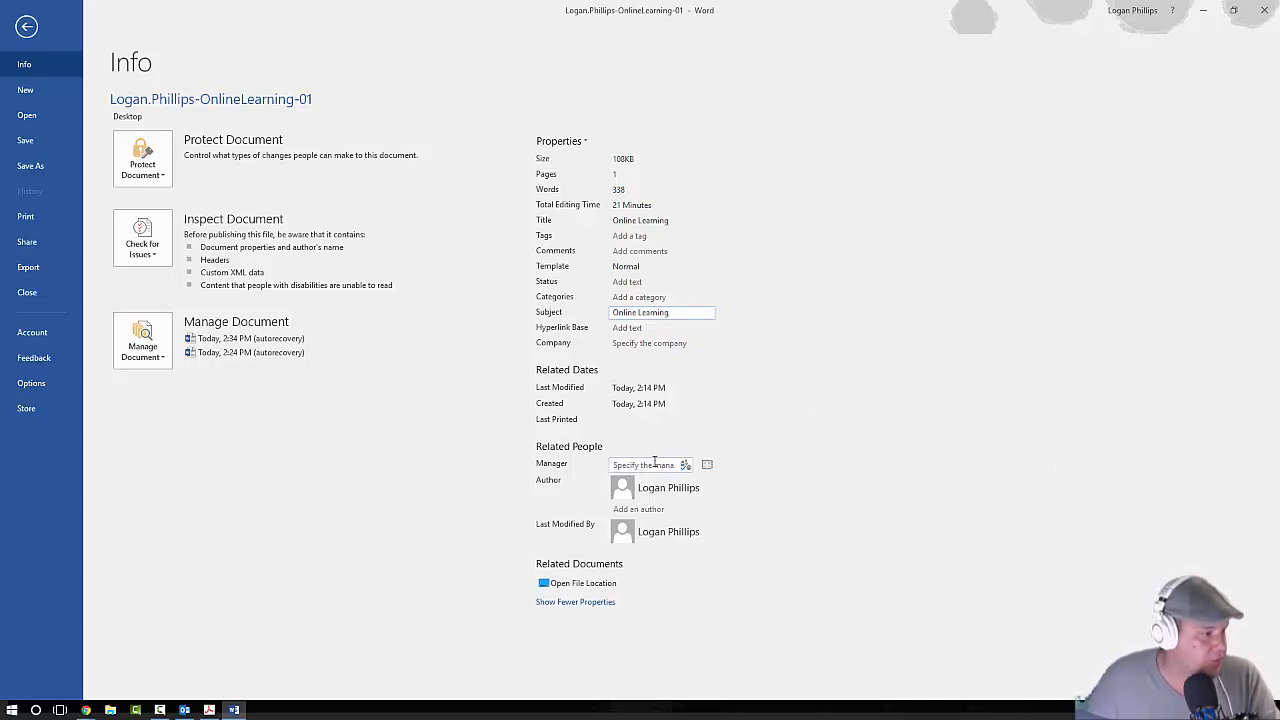
text(Tan)
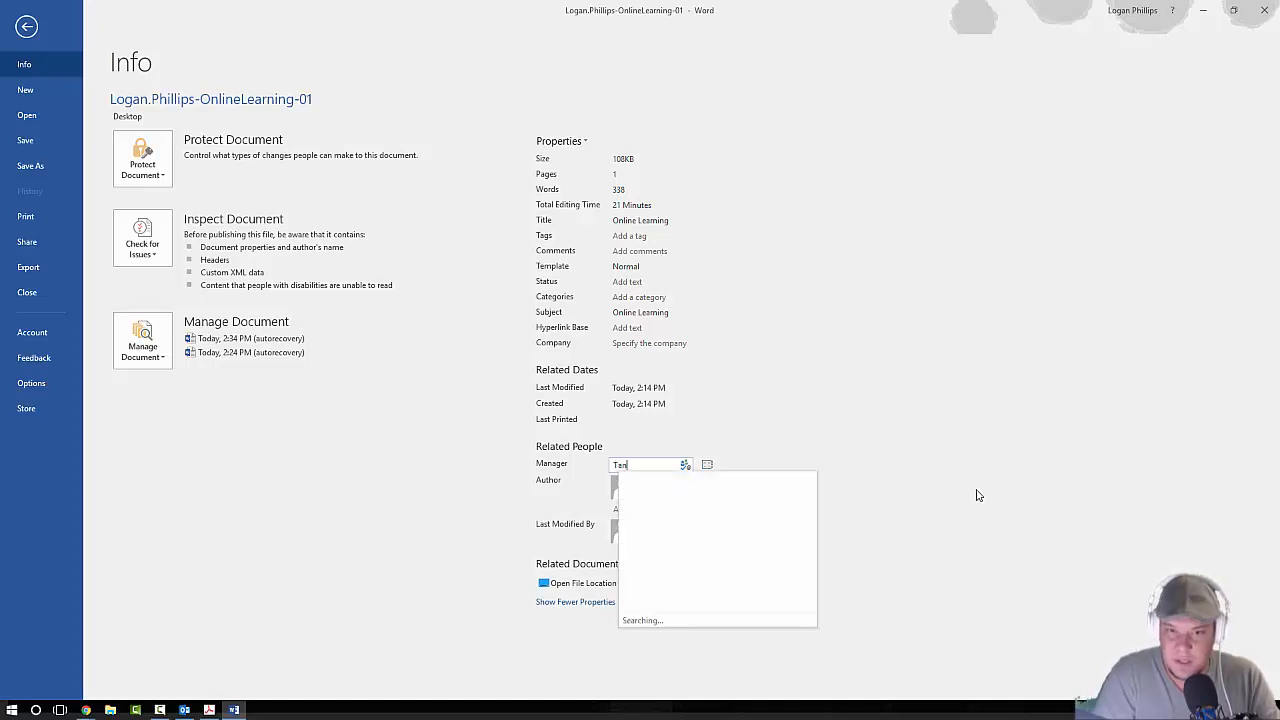
text(esha Morris)
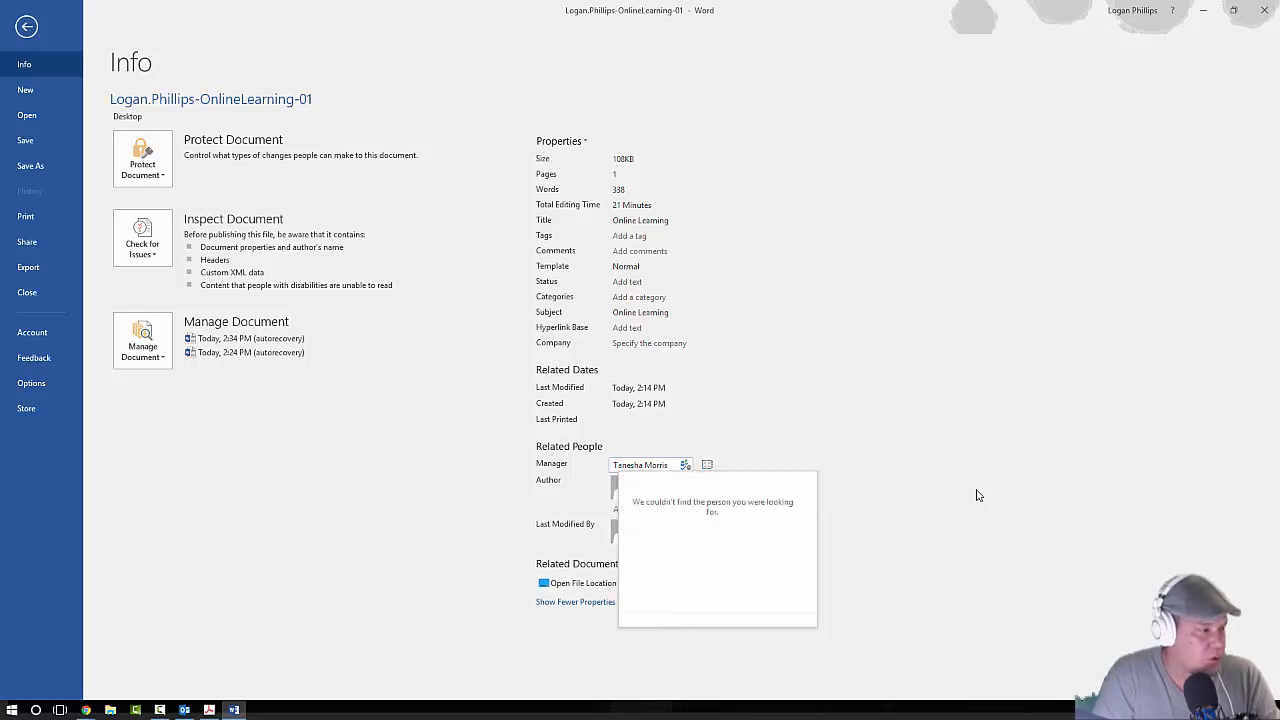
click(876, 431)
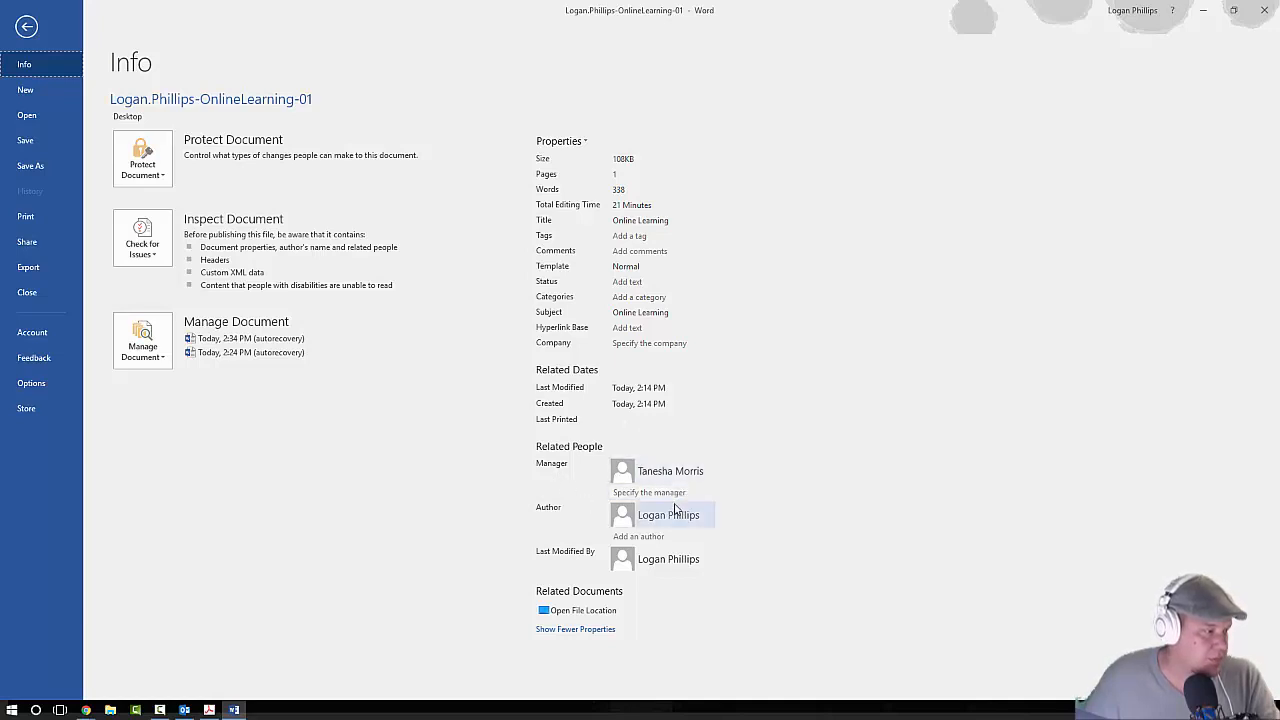
click(718, 473)
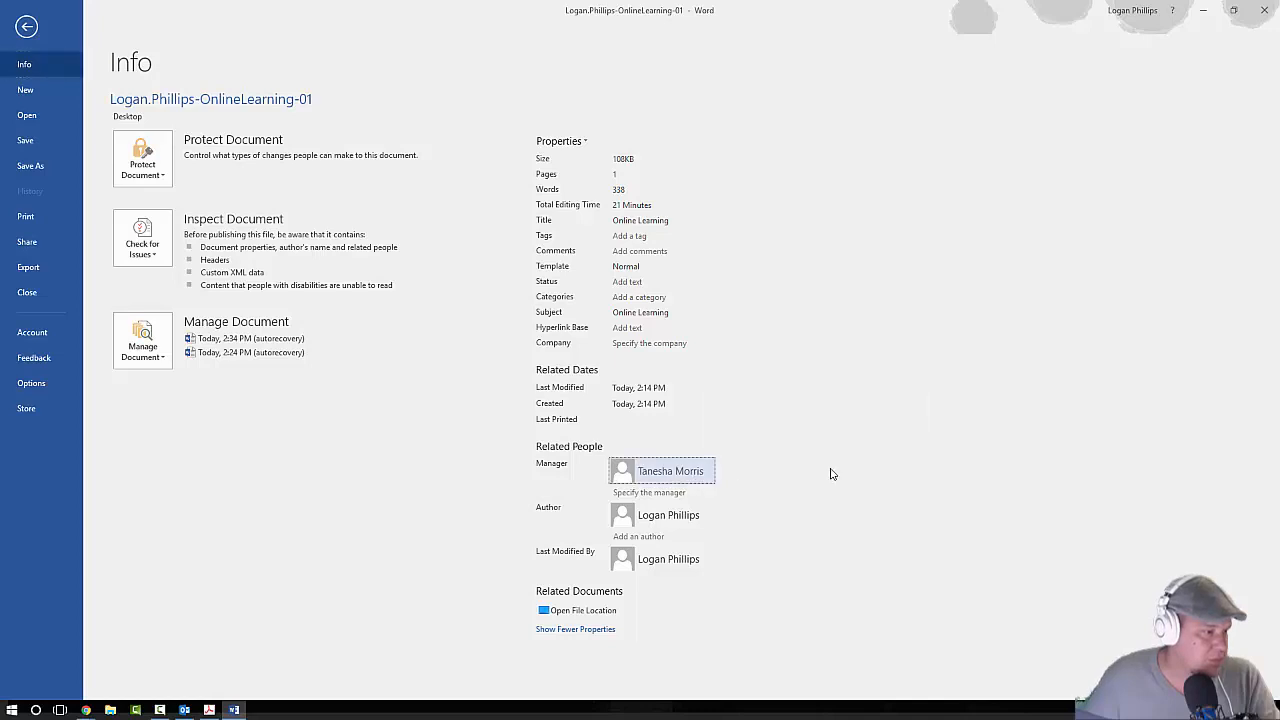
mouse_move(686, 477)
click(894, 447)
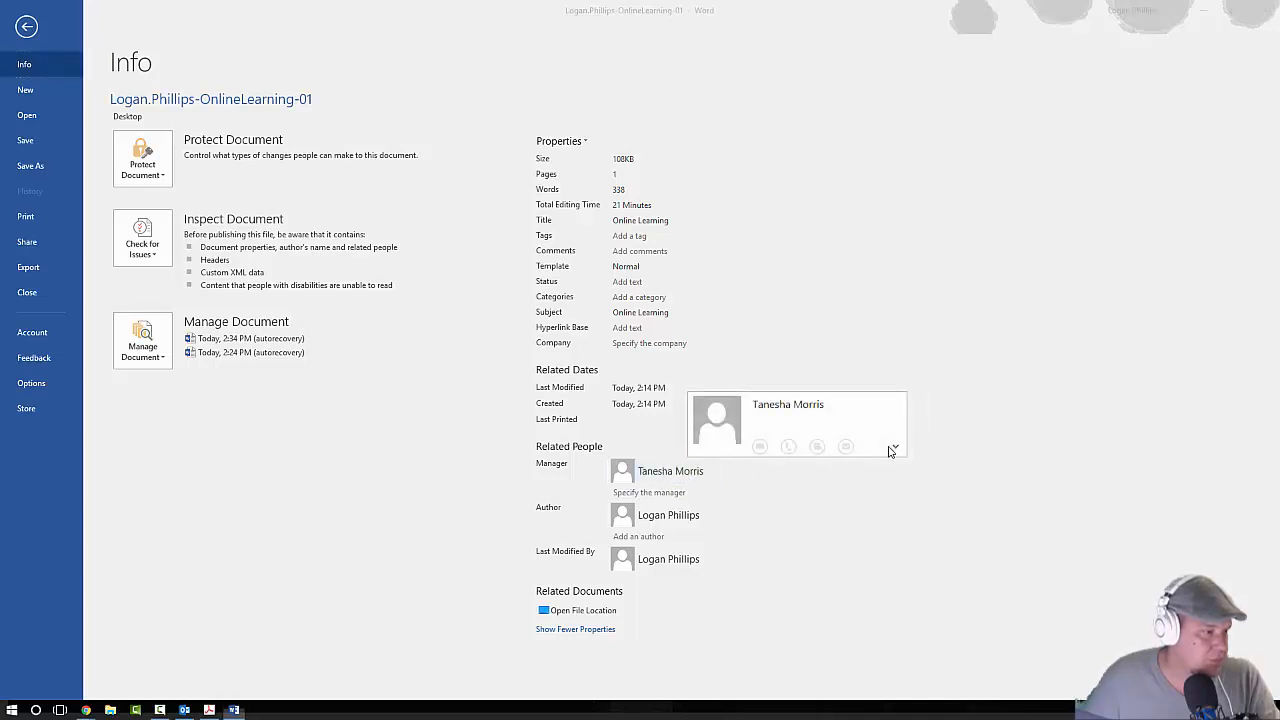
click(978, 402)
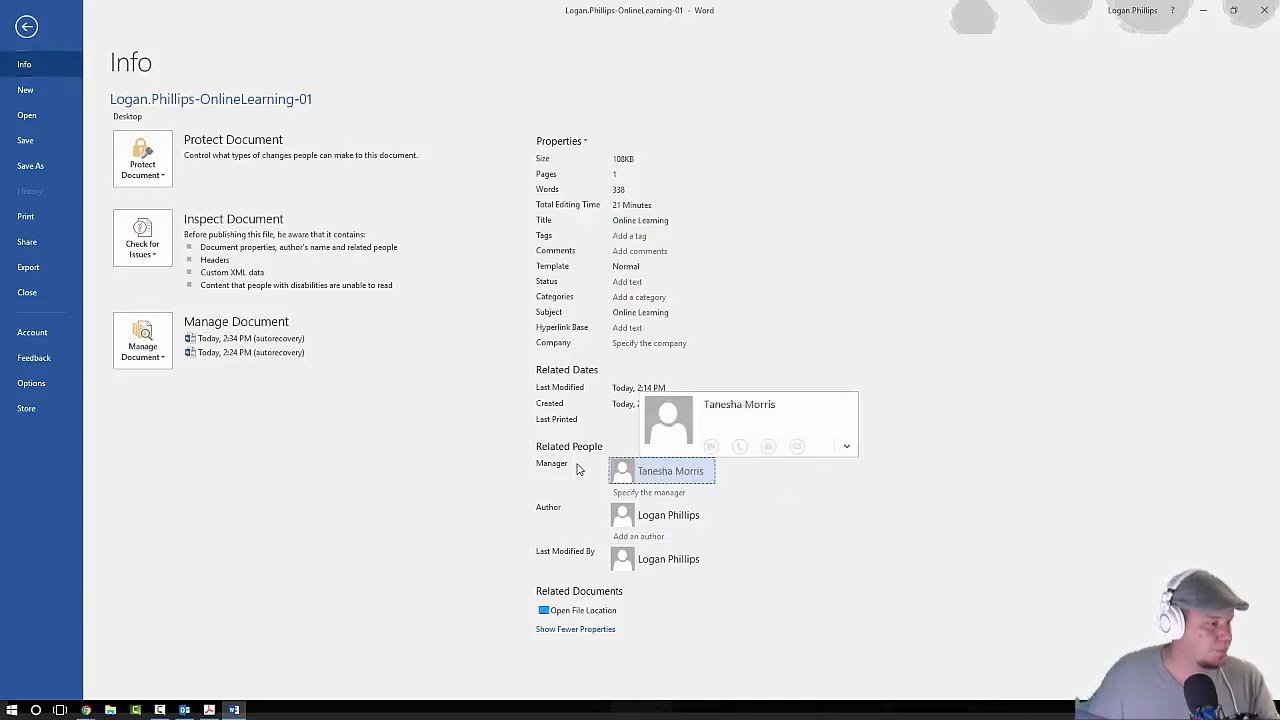
click(650, 492)
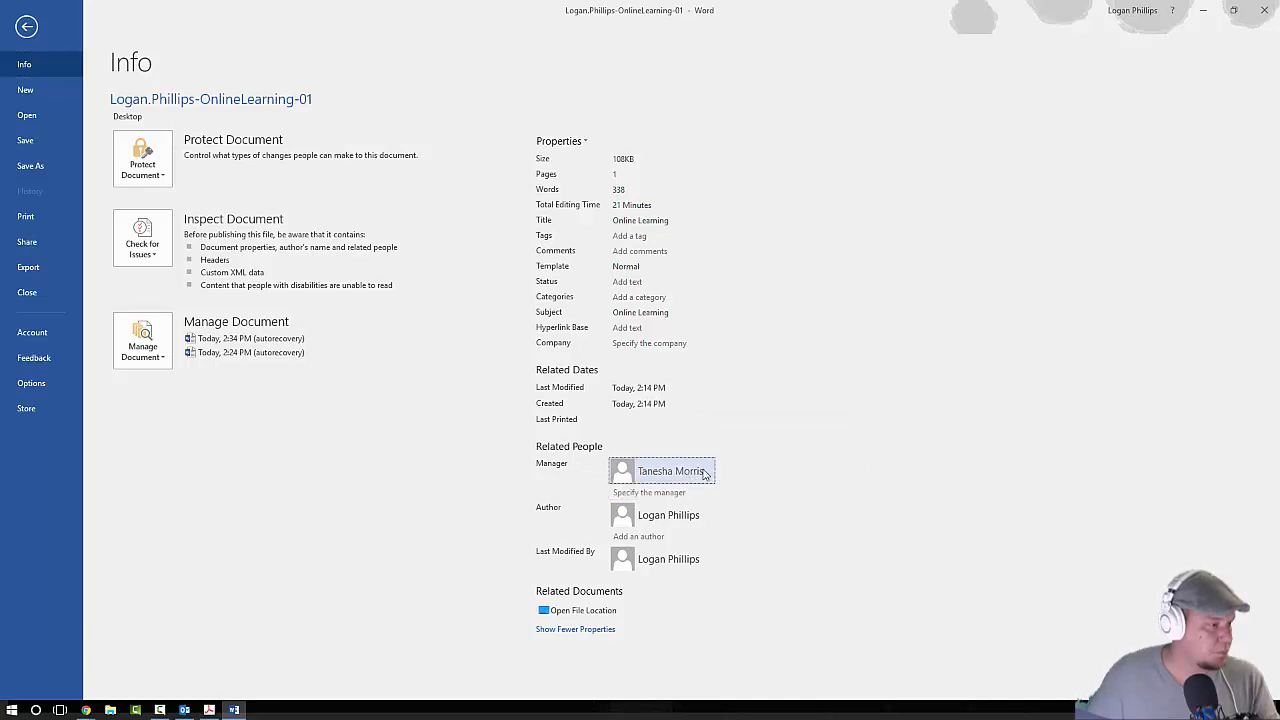
- Remove the person from the Manager property and add that person's full name as an additional author
right_click(676, 470)
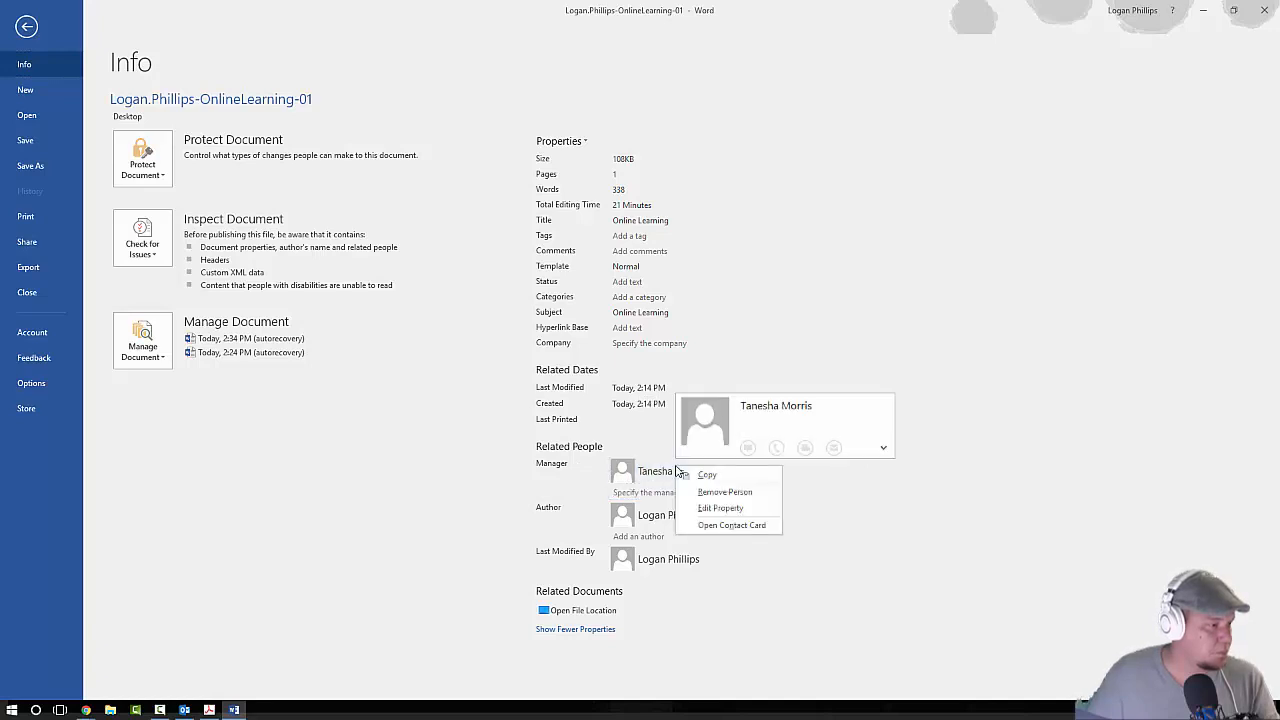
click(724, 491)
click(645, 508)
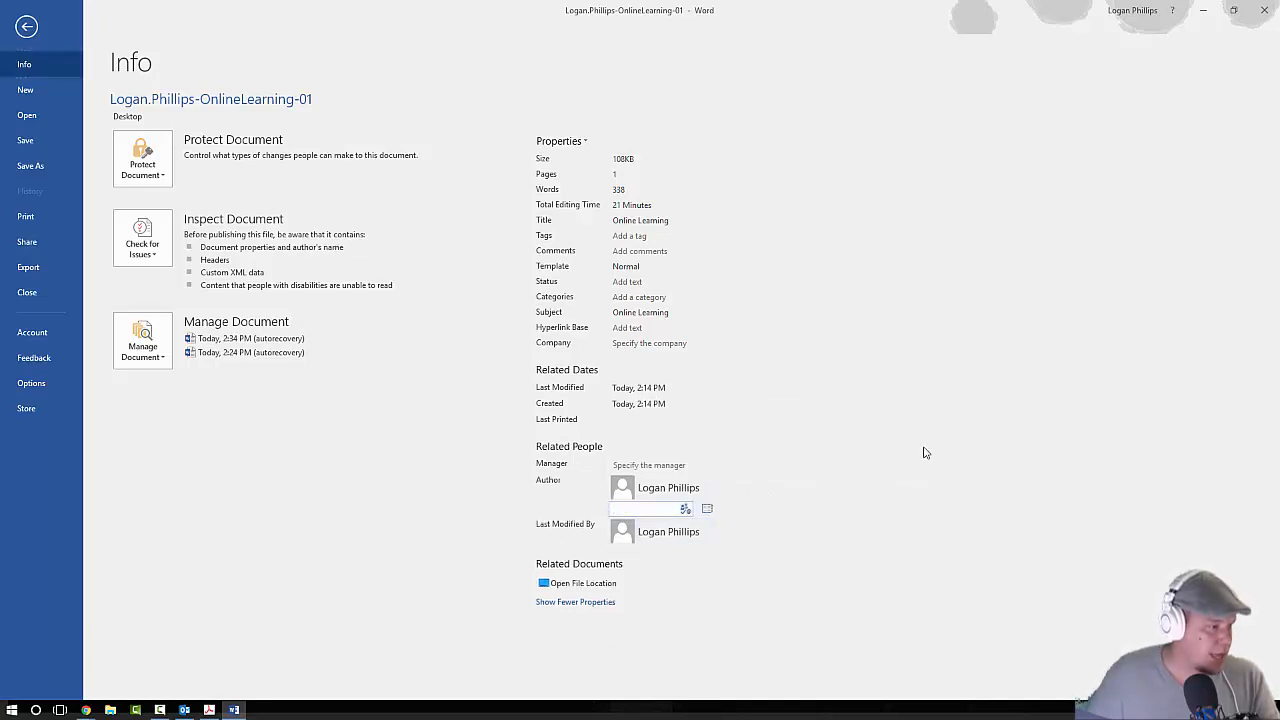
text(Tan)
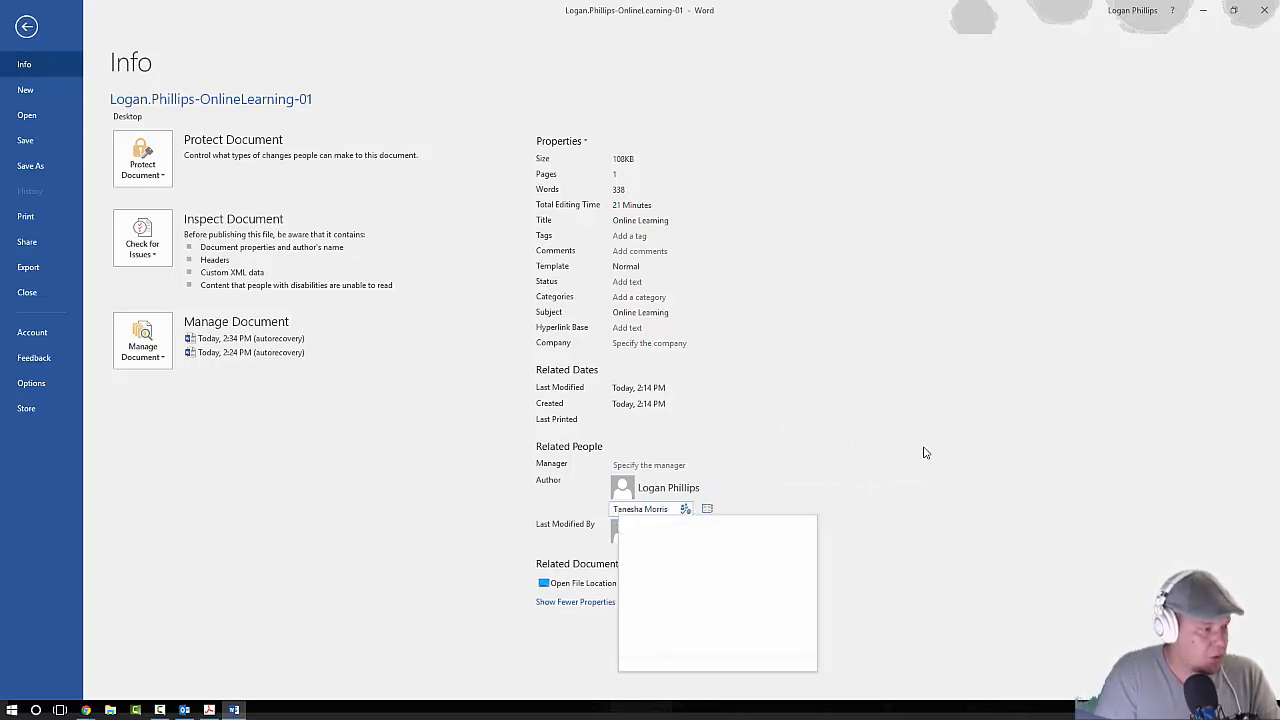
text(esha Morris)
key(Return)
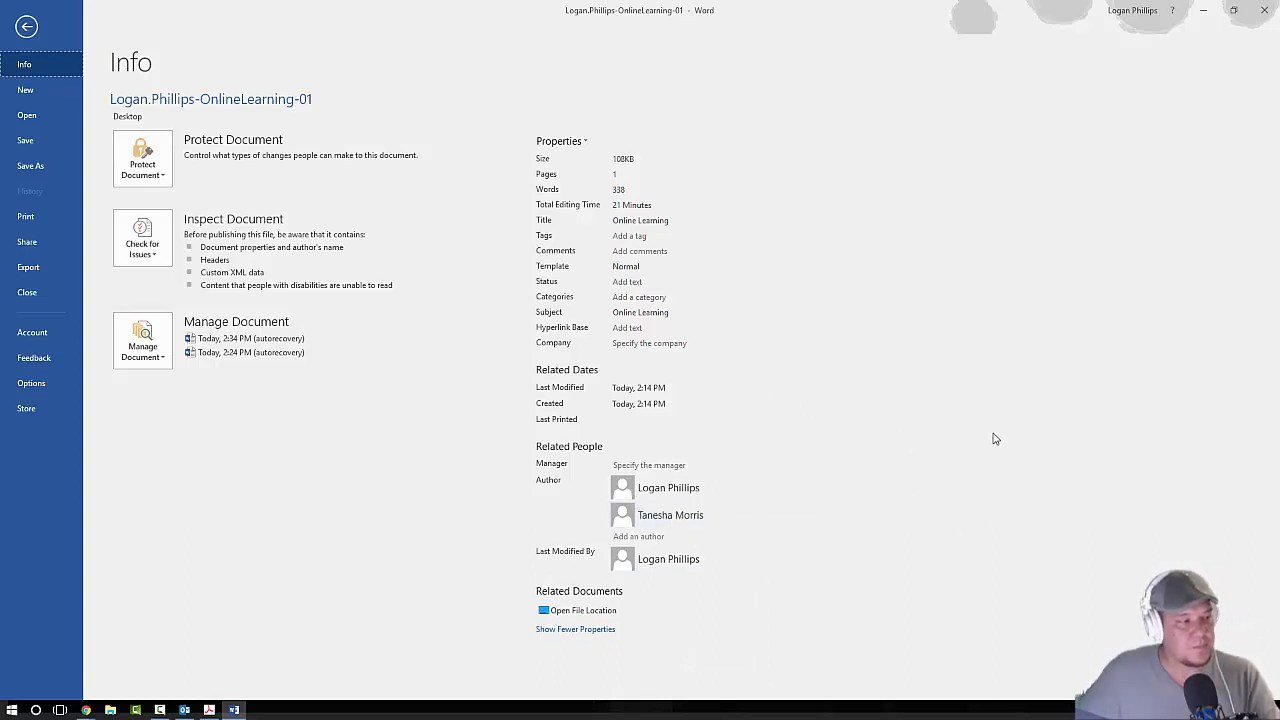
click(86, 709)
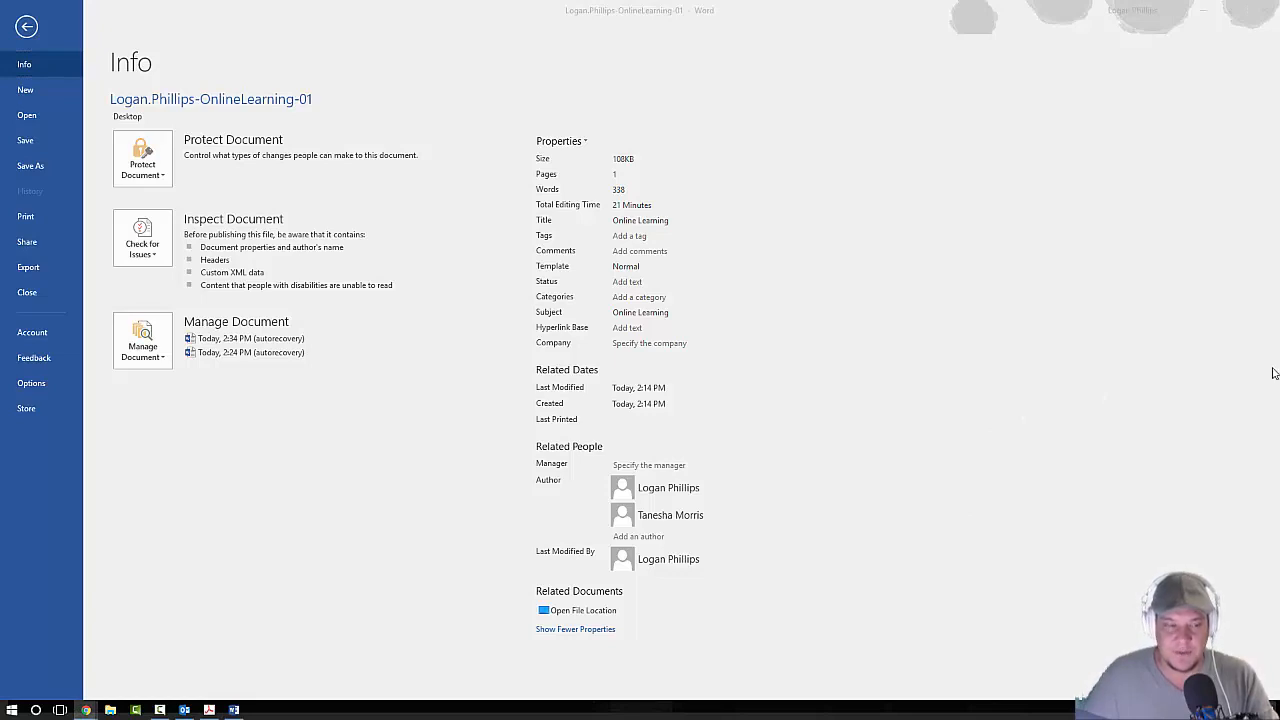
click(1118, 498)
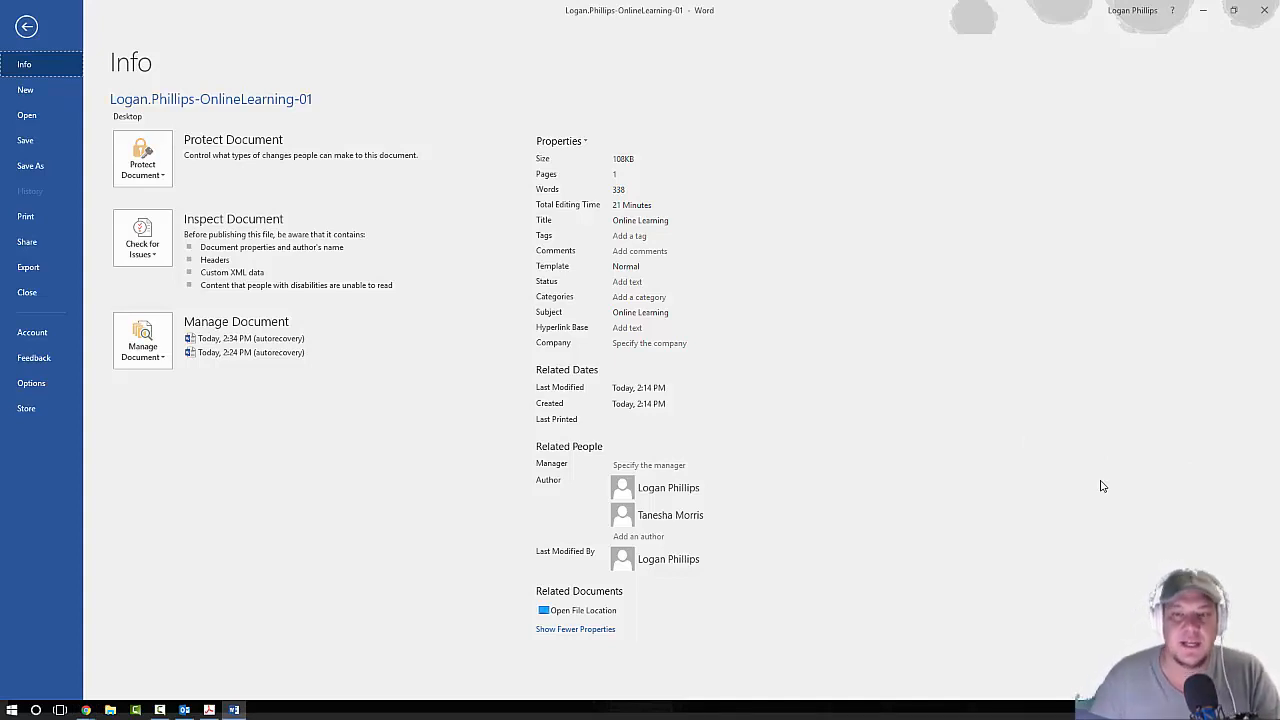
- Return to the handout's text and save the document with its updated properties
click(26, 26)
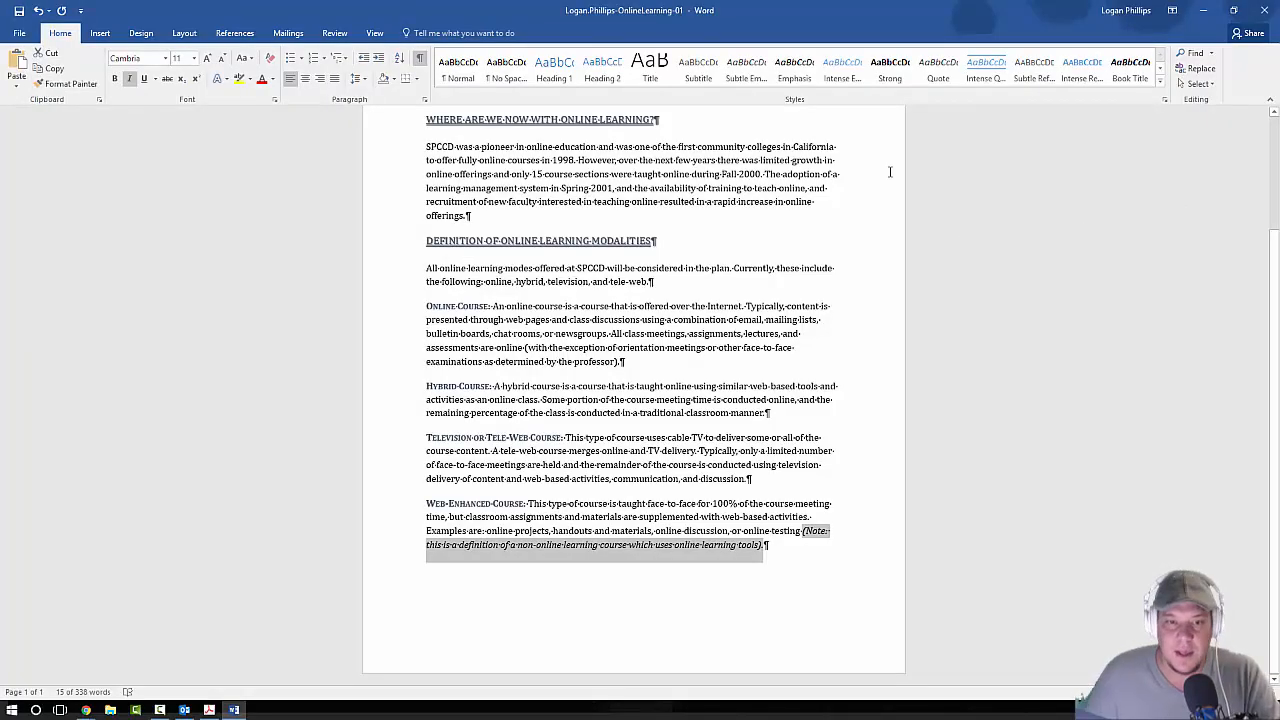
click(200, 348)
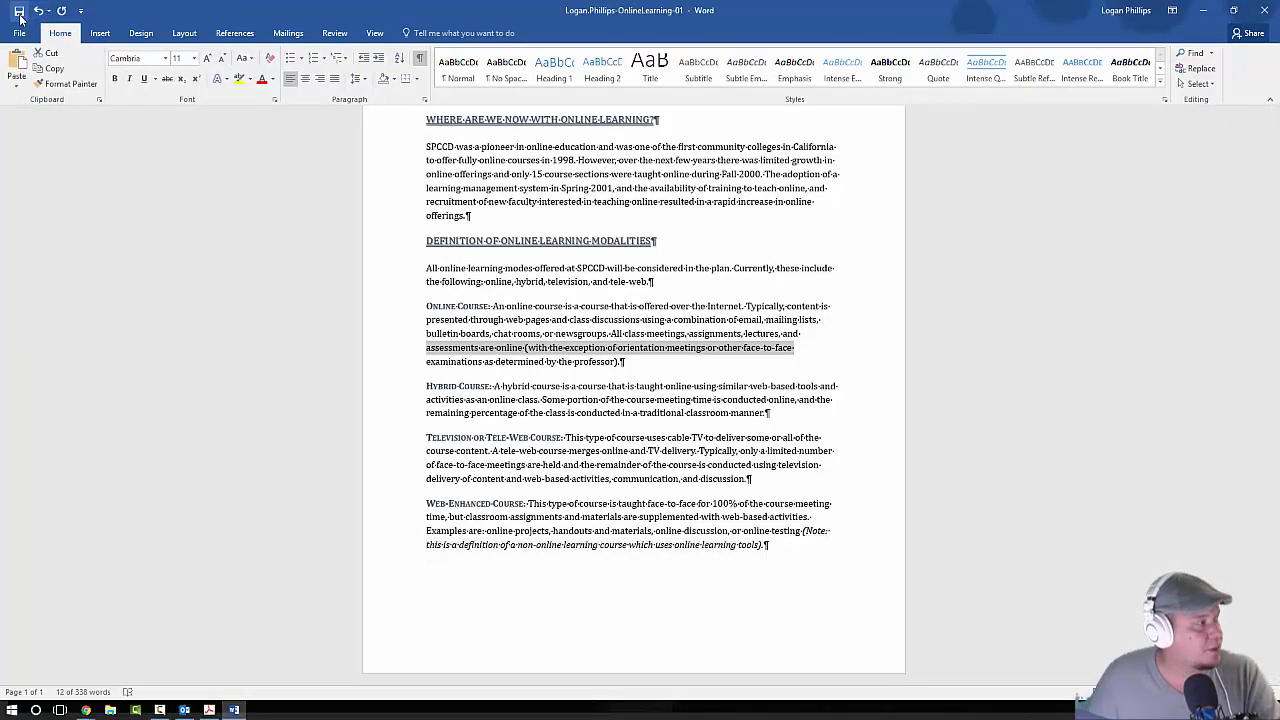
click(15, 15)
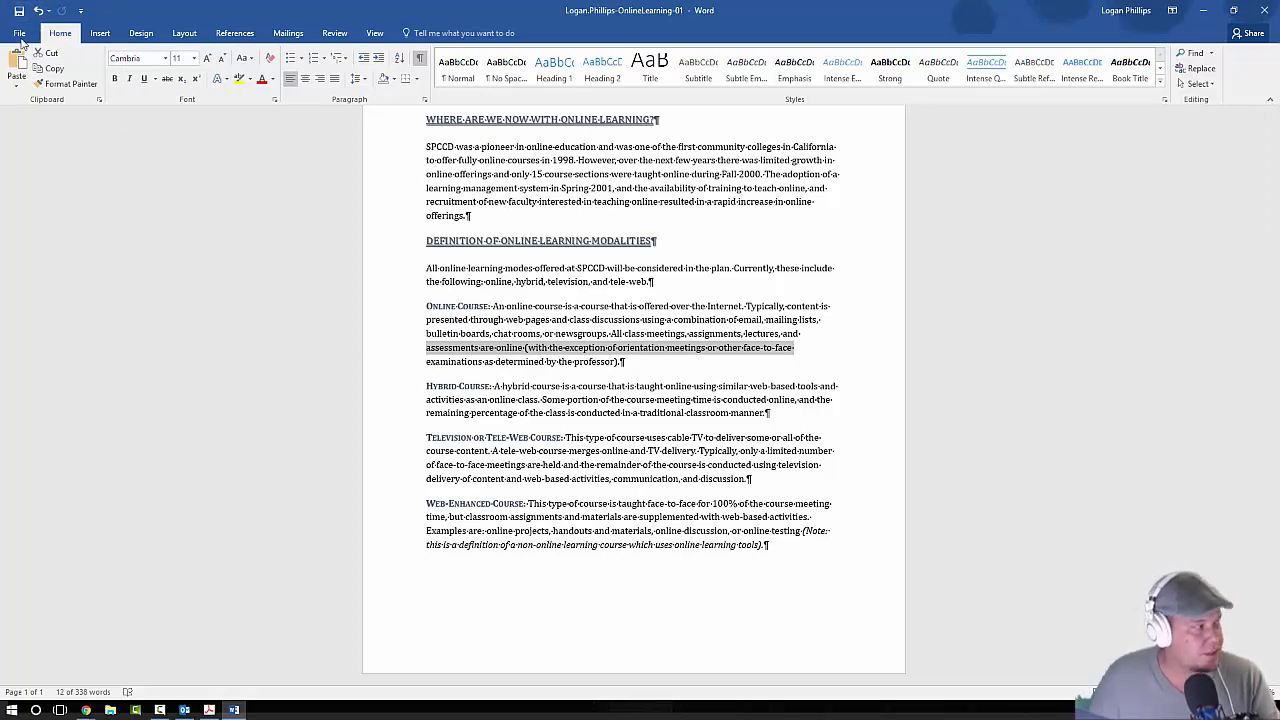
click(19, 32)
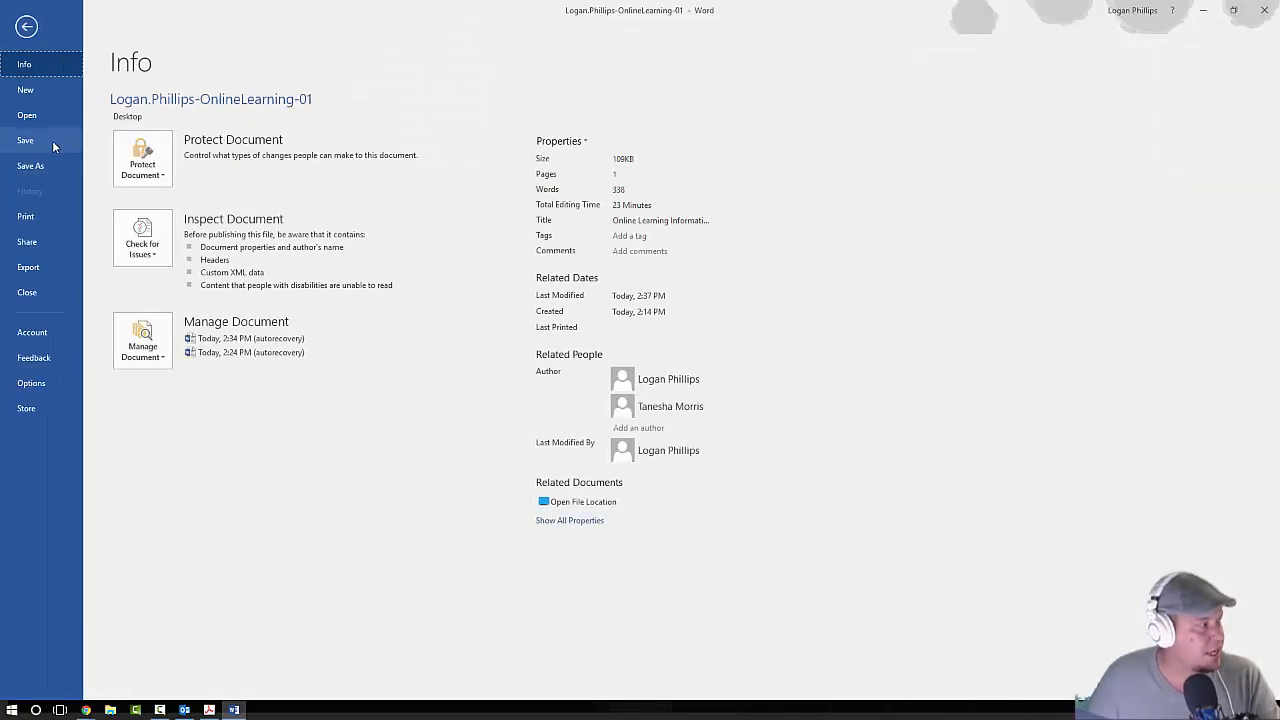
click(52, 140)
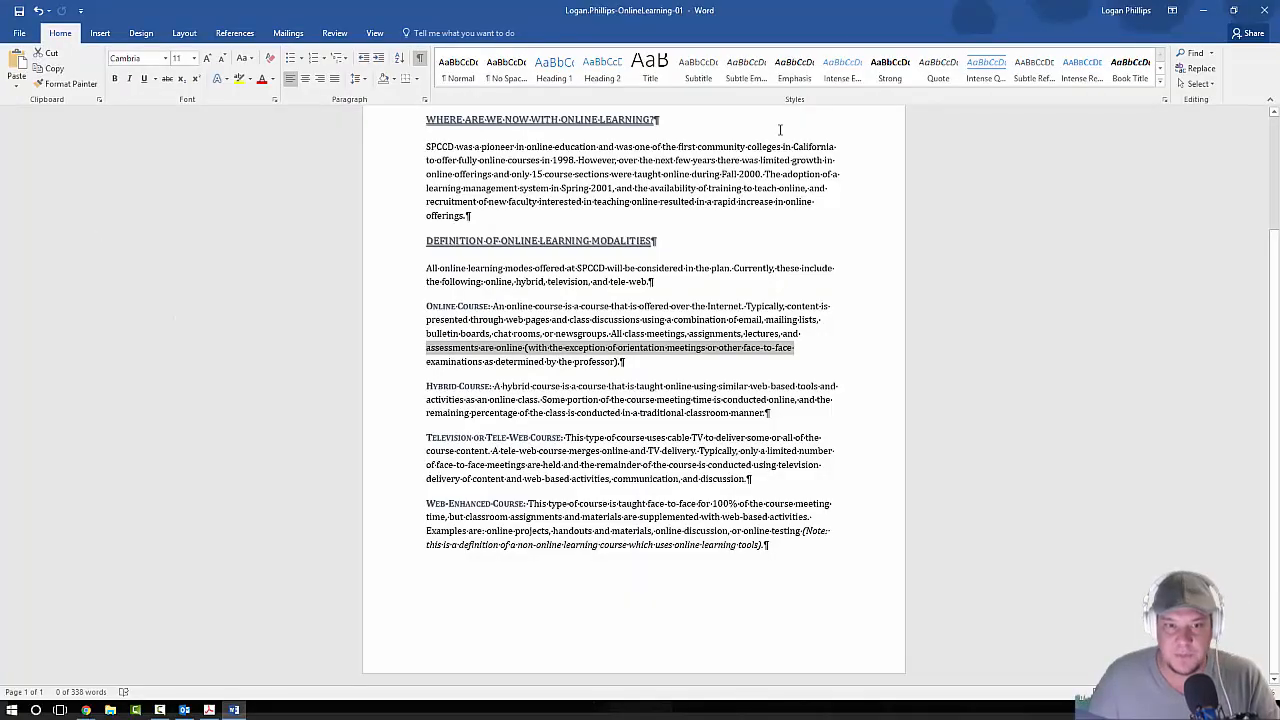
click(1117, 377)
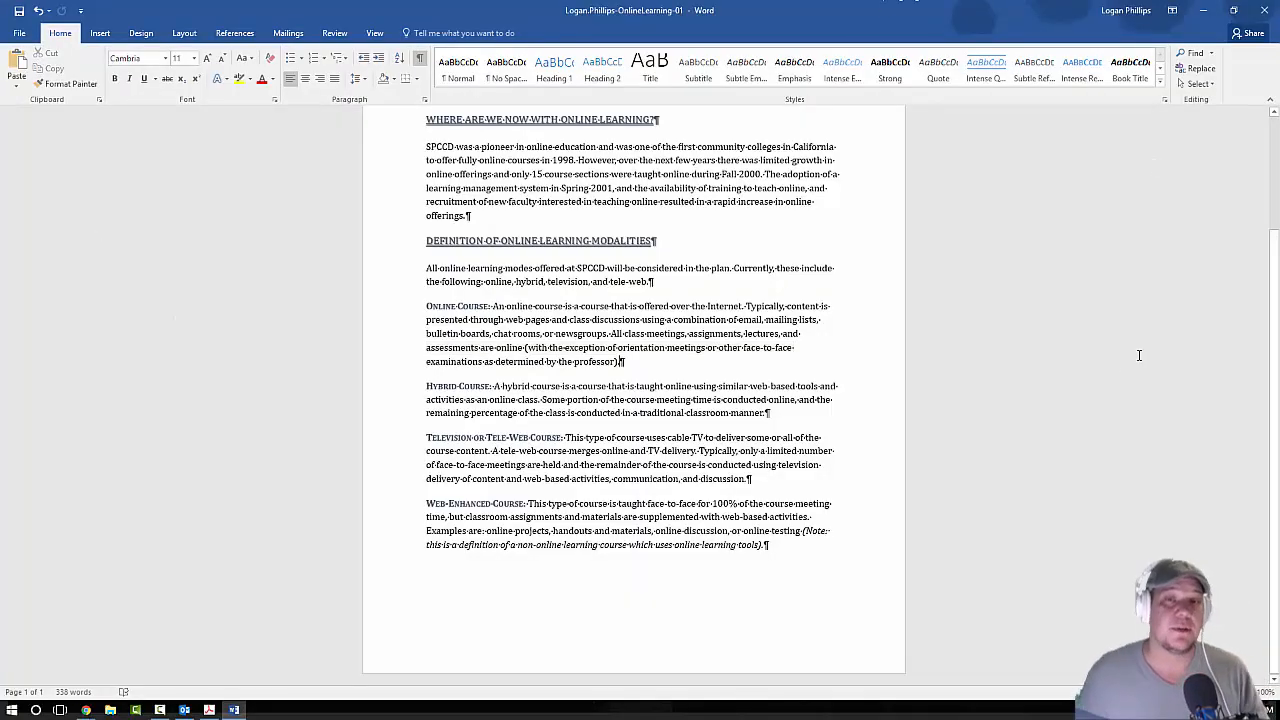
- Switch to the SIMnet project page in the browser, upload the OnlineLearning-01 document from the Desktop, and submit it for grading
click(1203, 10)
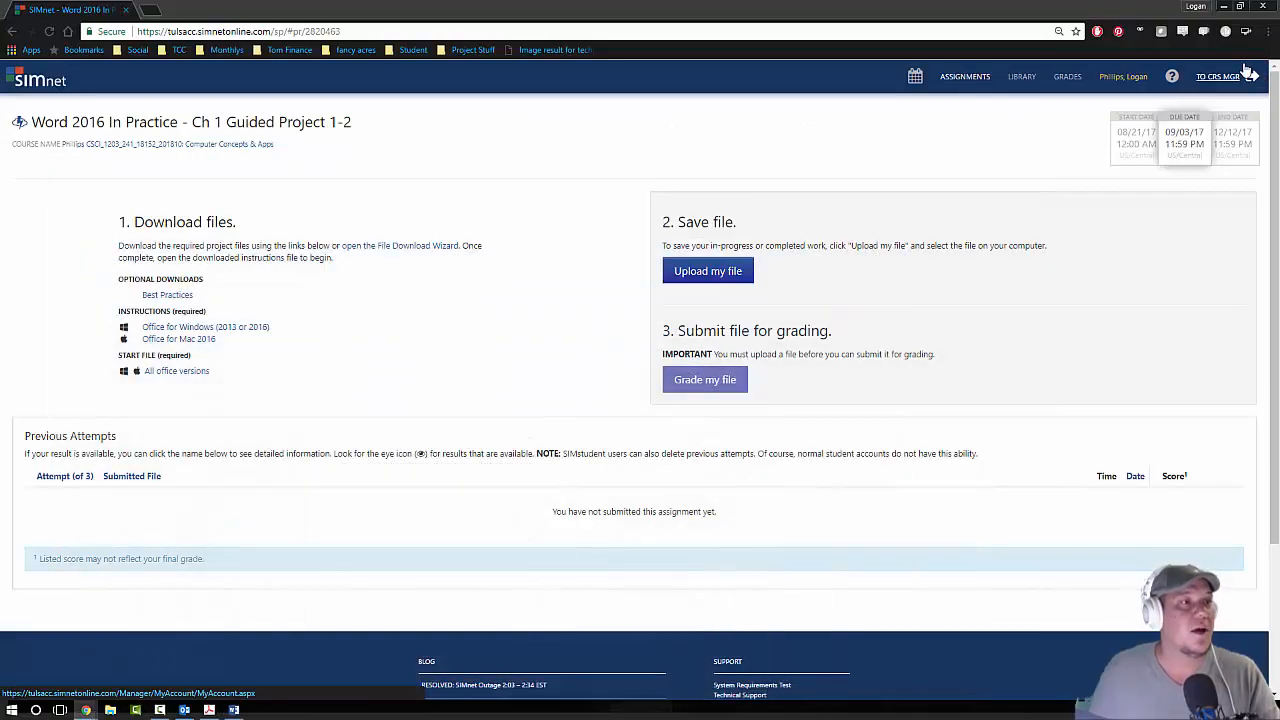
click(710, 277)
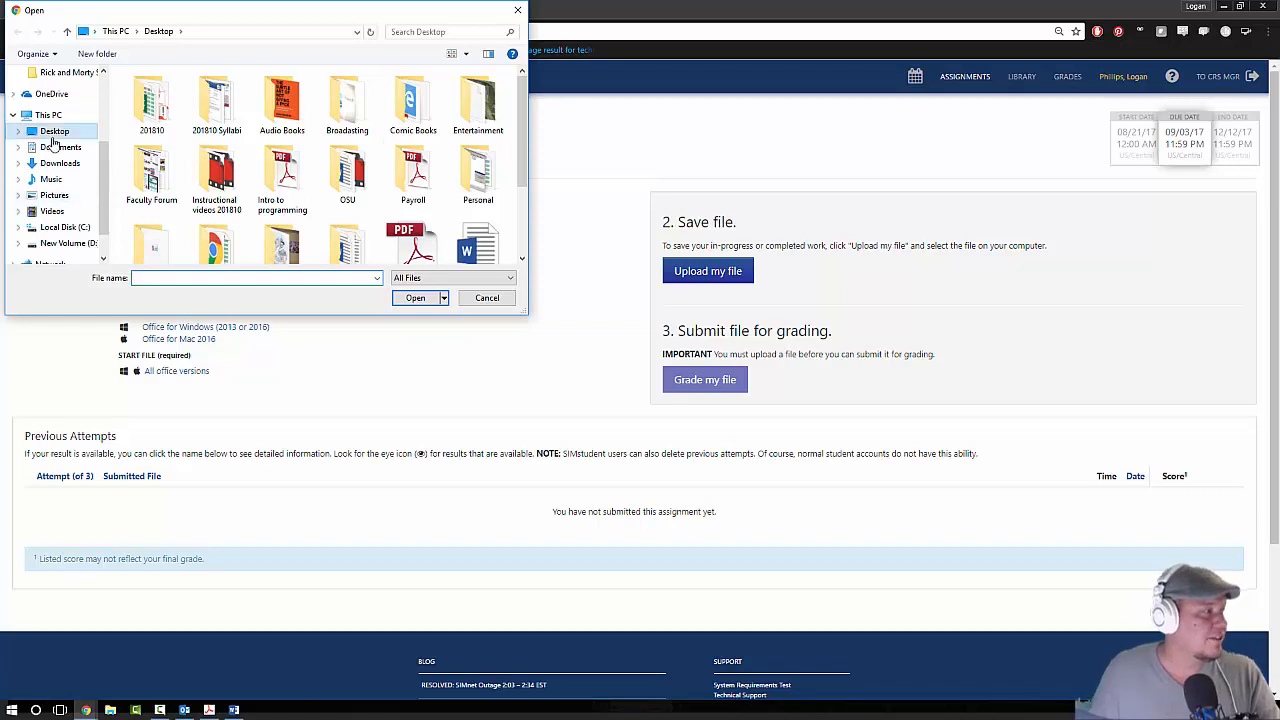
scroll(356, 198, down, 1)
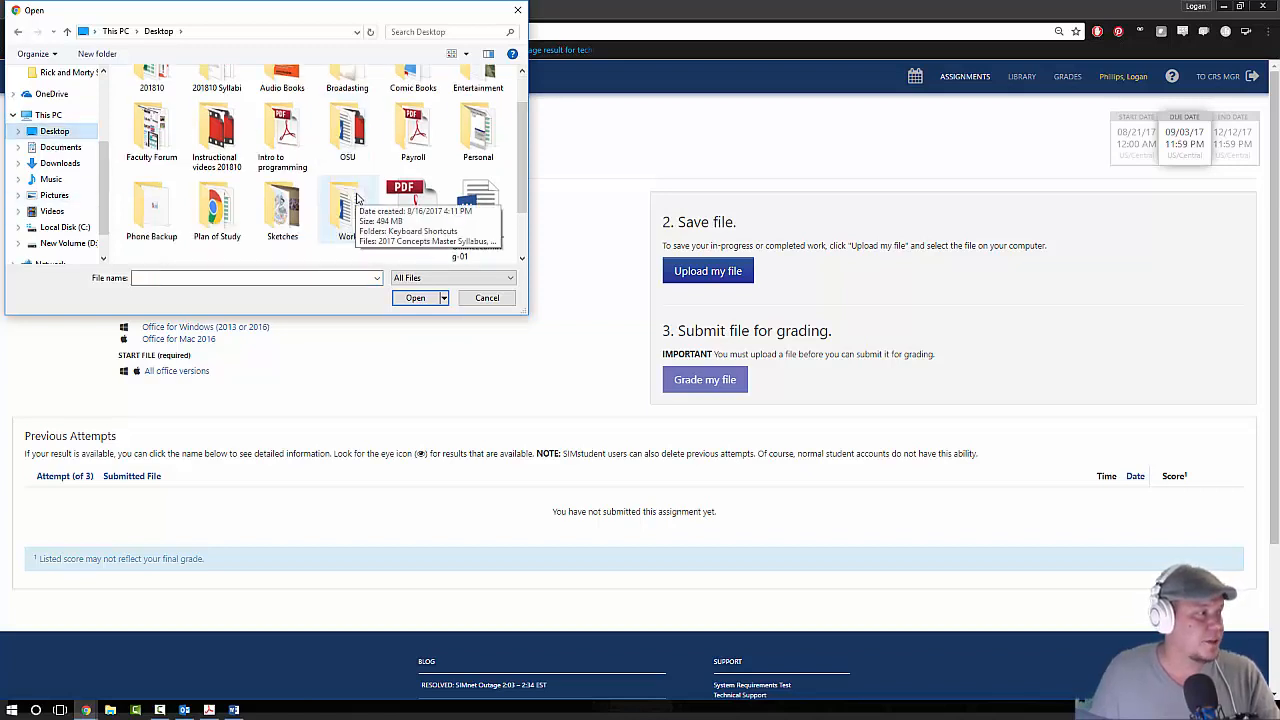
click(484, 241)
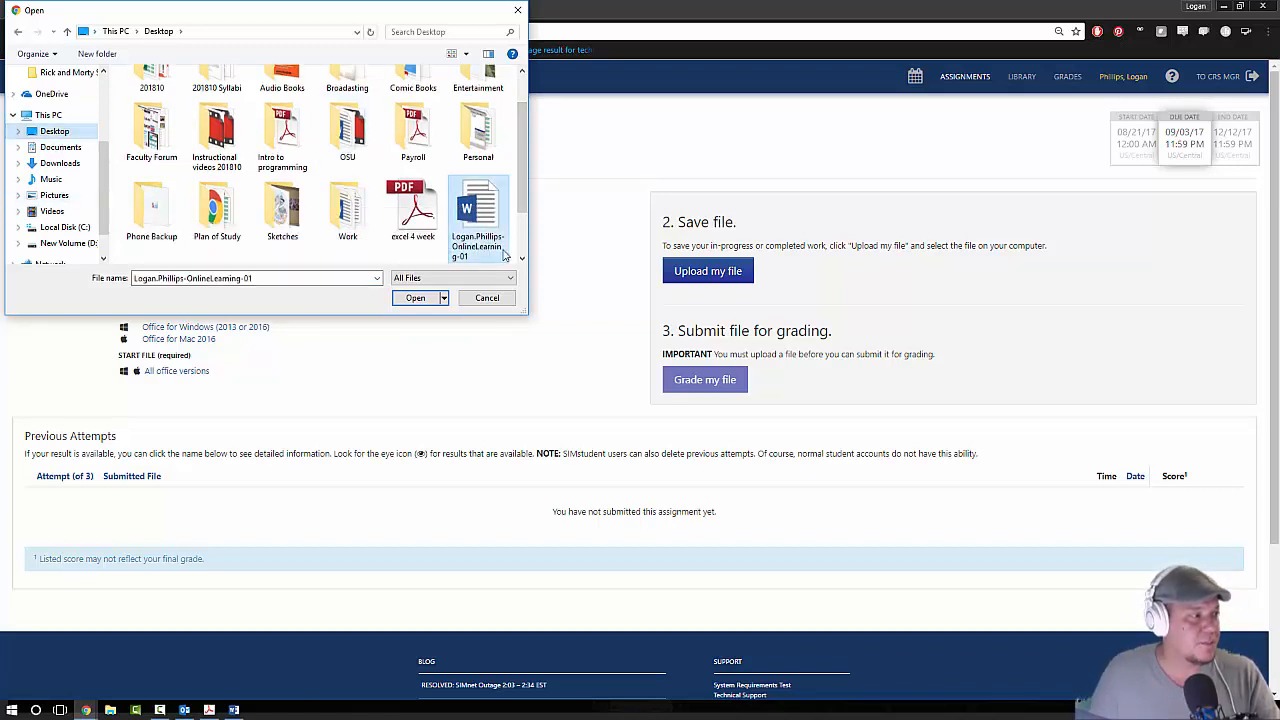
click(415, 304)
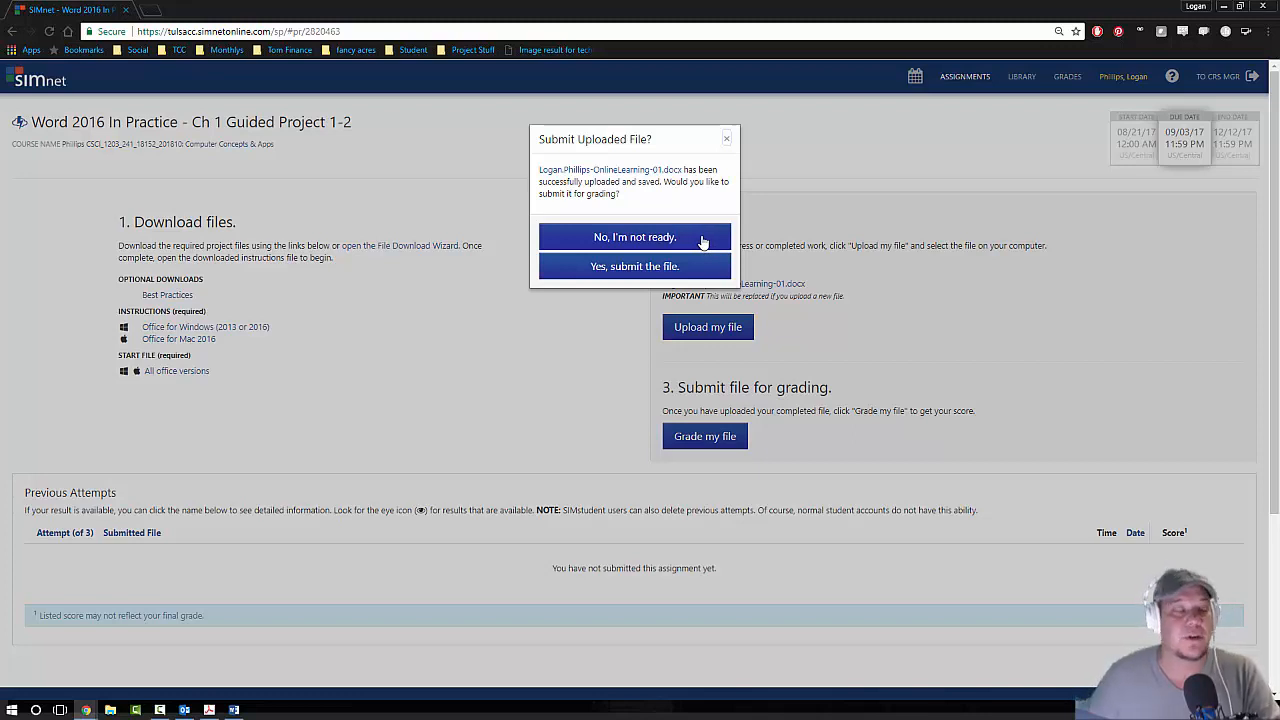
click(624, 268)
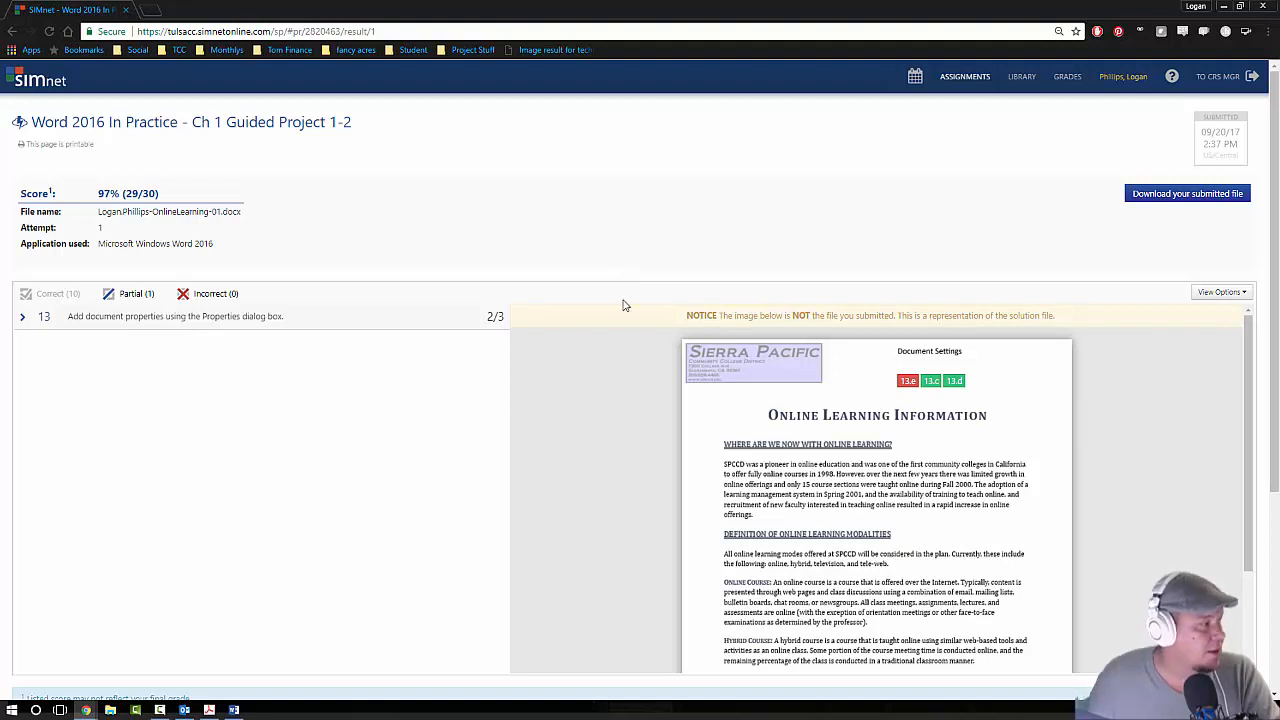
- Review the grading results by filtering correct, partial and incorrect items, and examine the feedback for item 13 on document properties
click(54, 324)
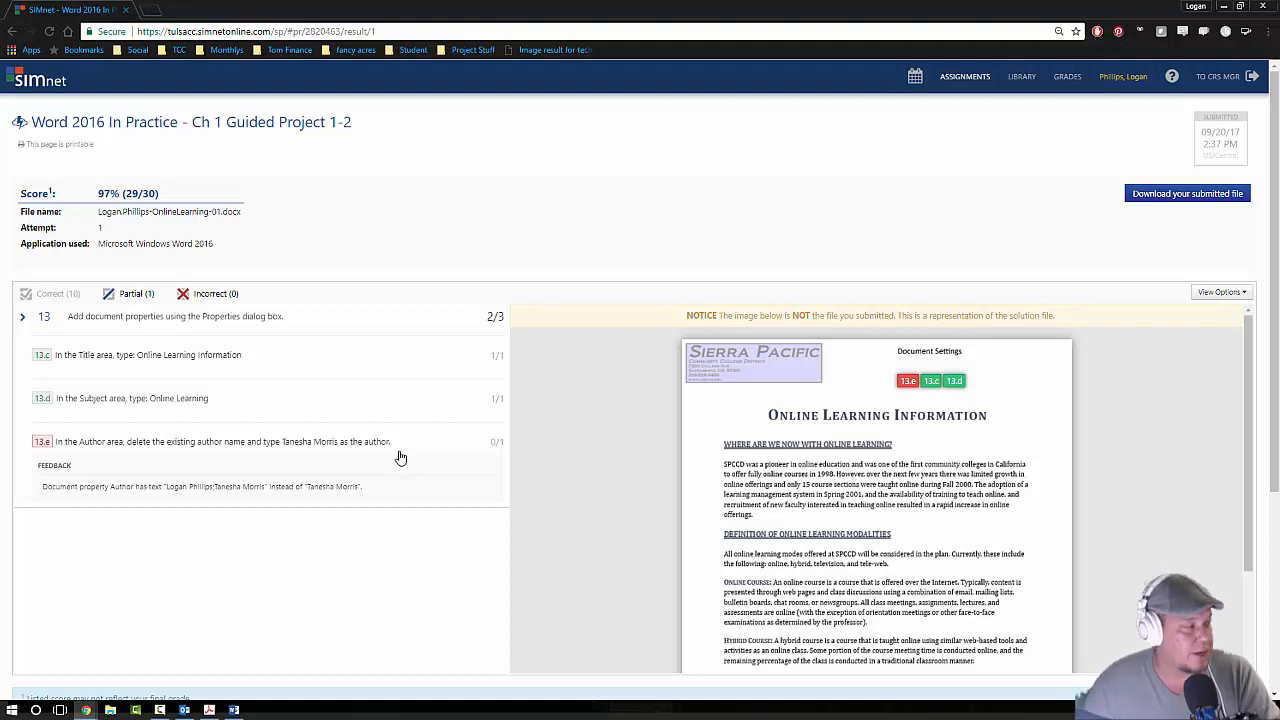
click(56, 297)
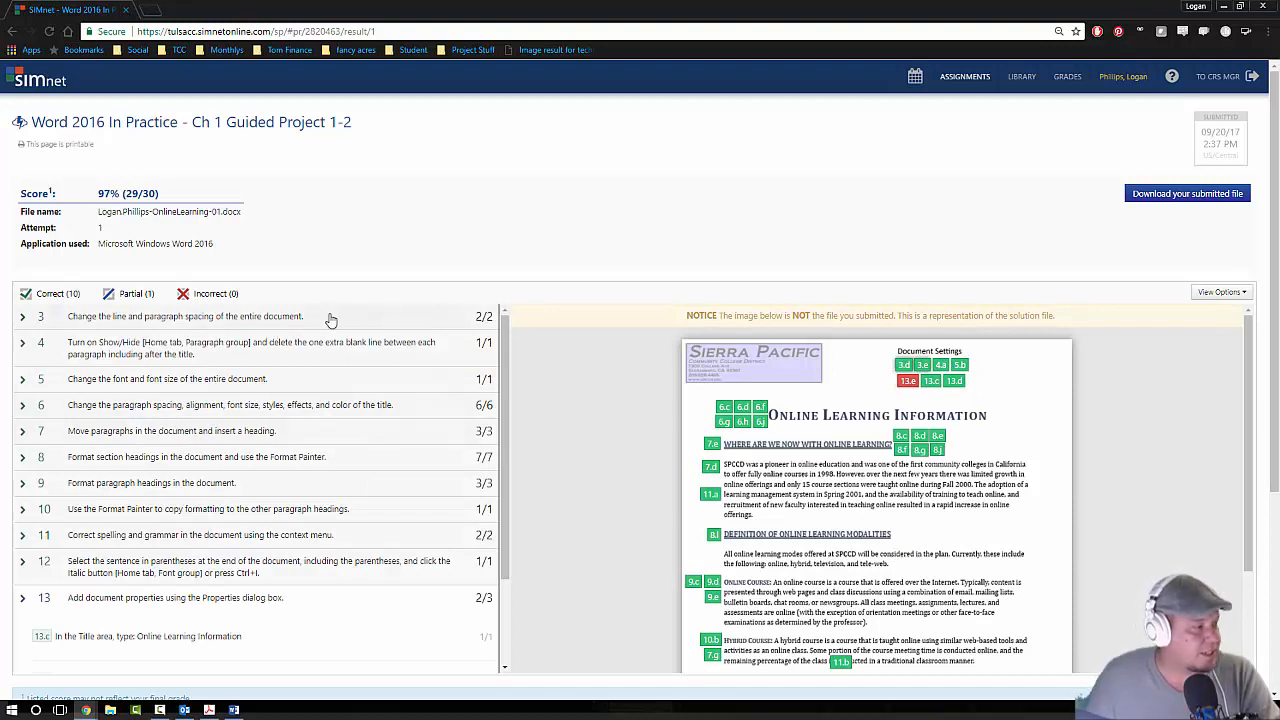
click(134, 296)
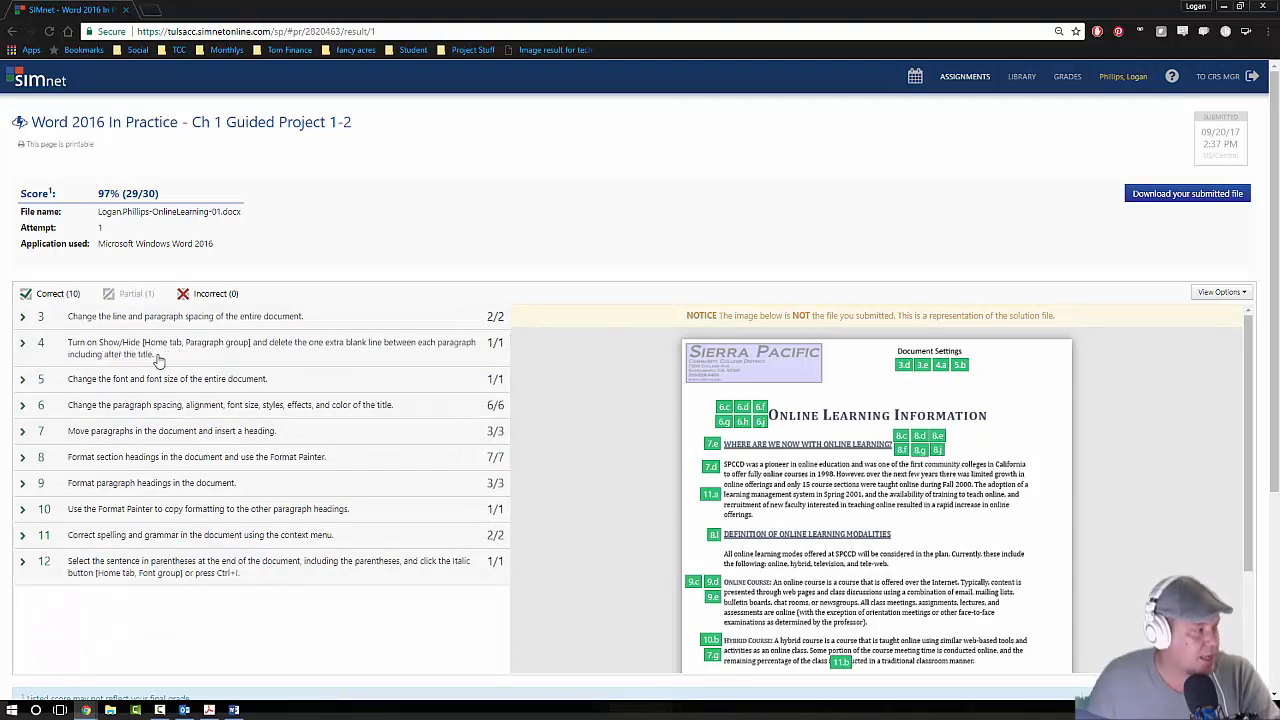
click(212, 297)
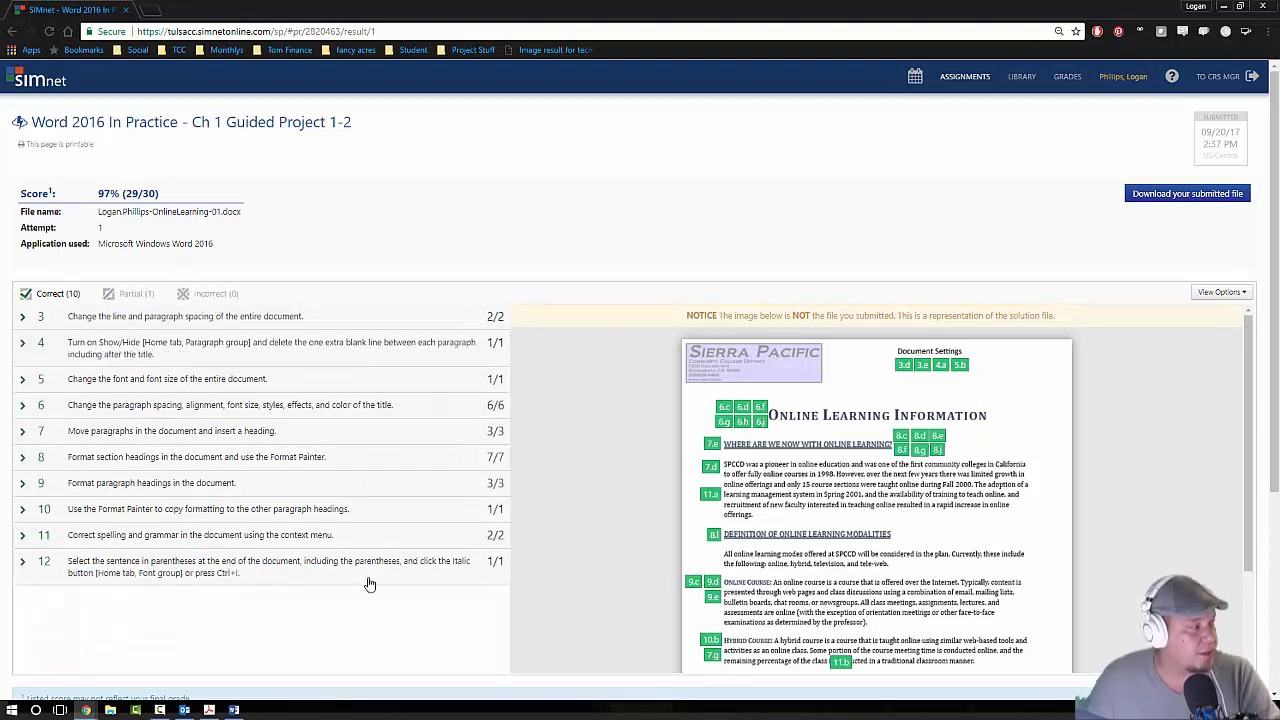
click(192, 294)
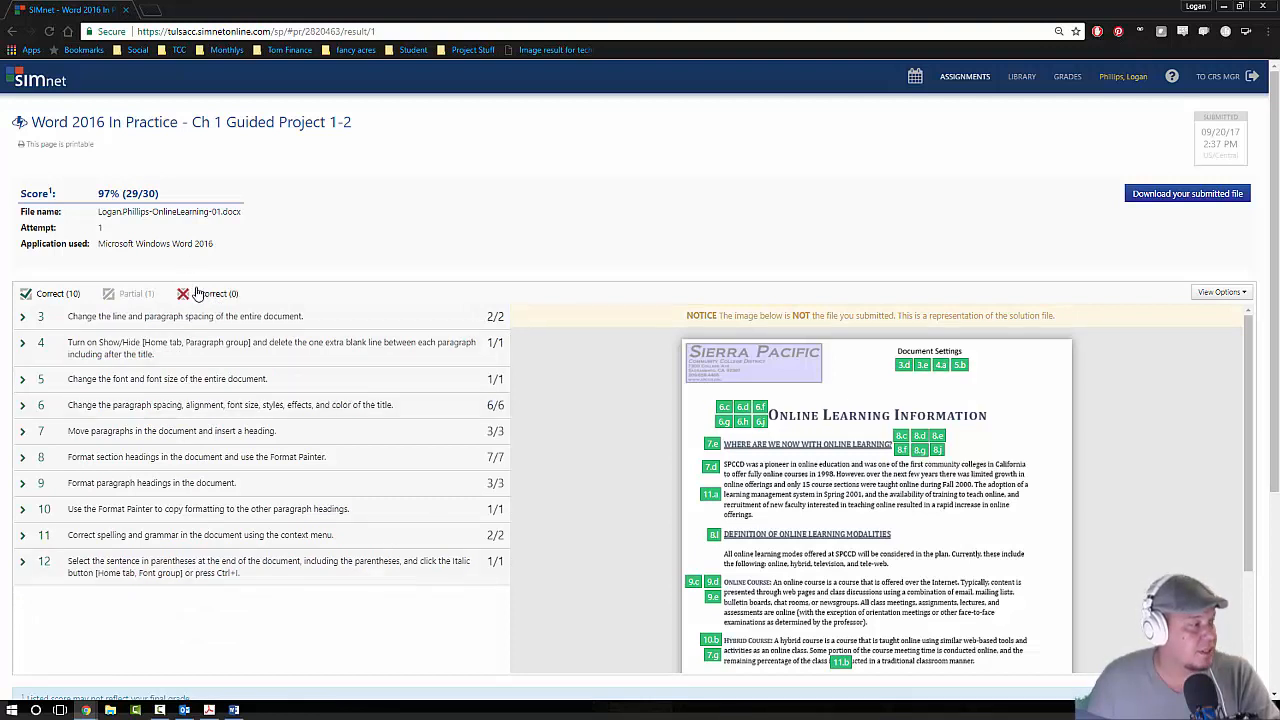
click(44, 295)
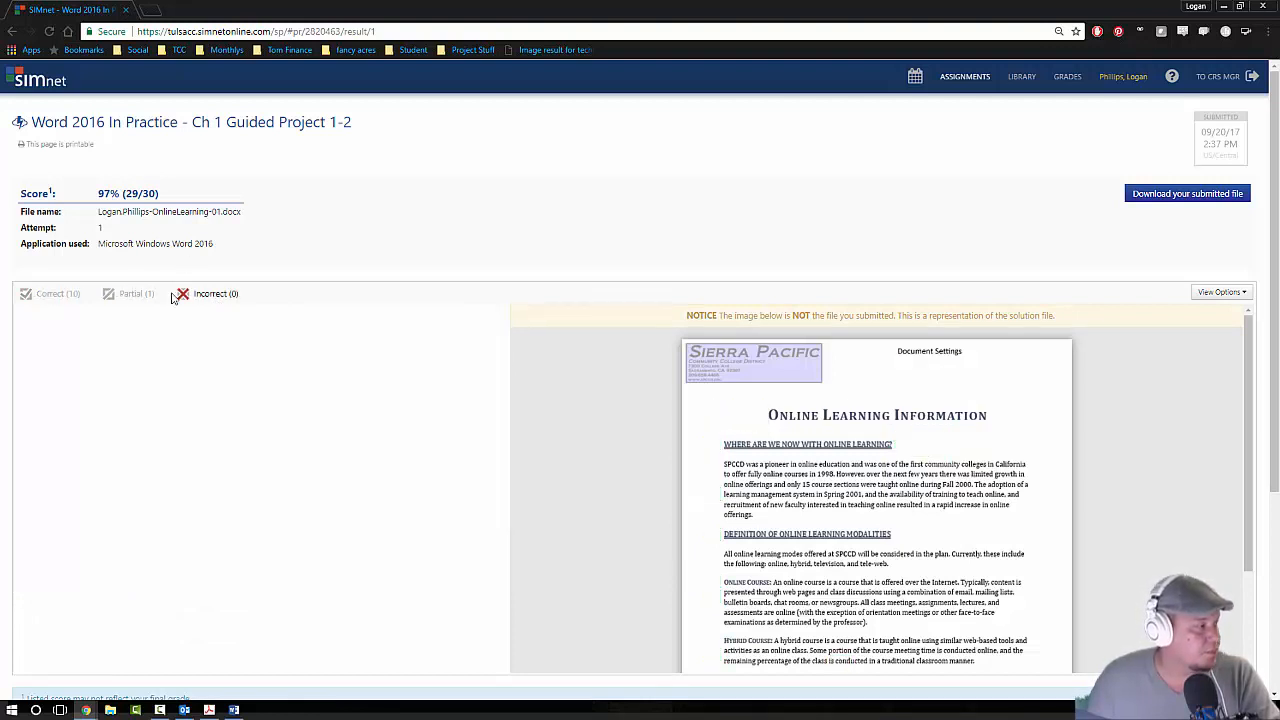
click(38, 295)
click(115, 296)
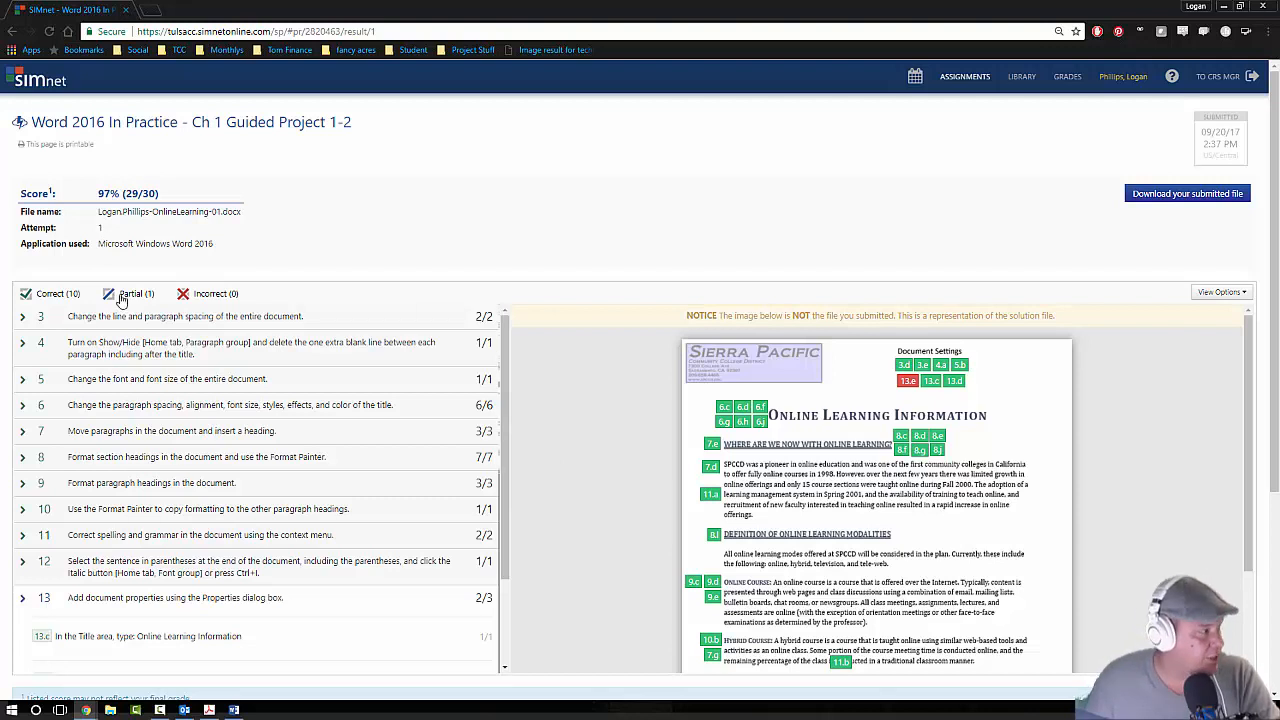
click(50, 294)
click(205, 294)
click(135, 294)
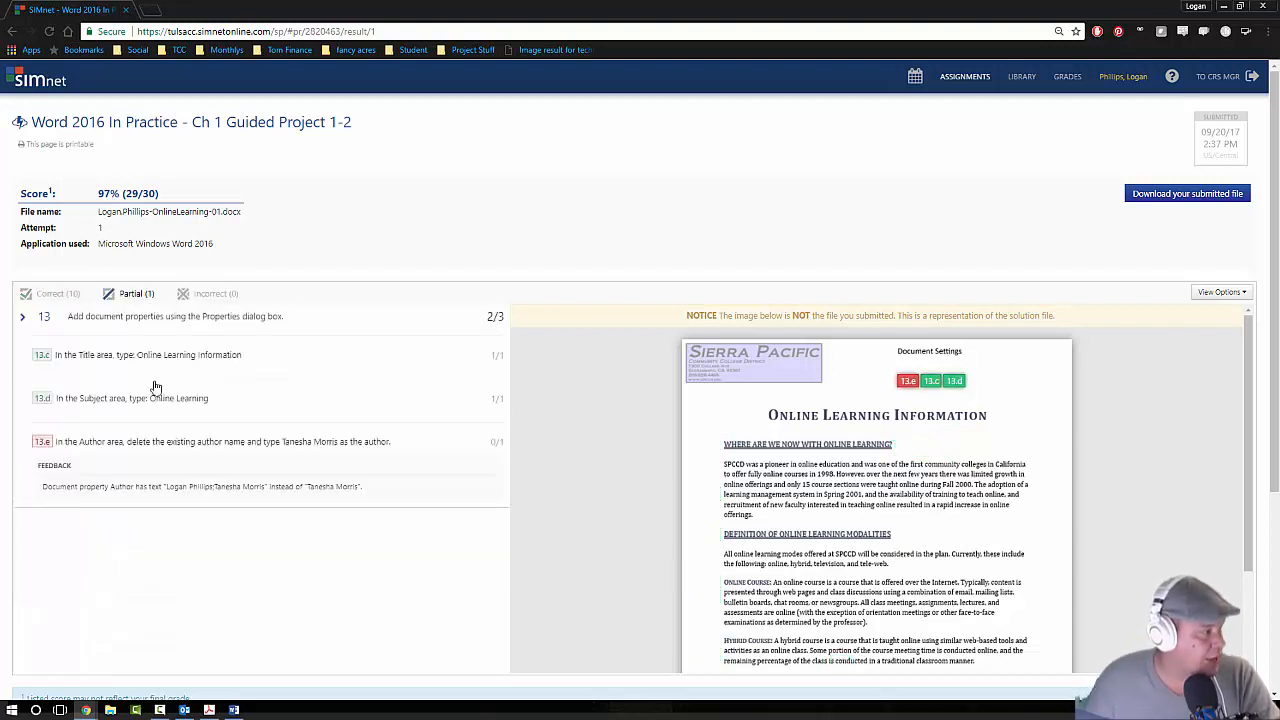
click(218, 331)
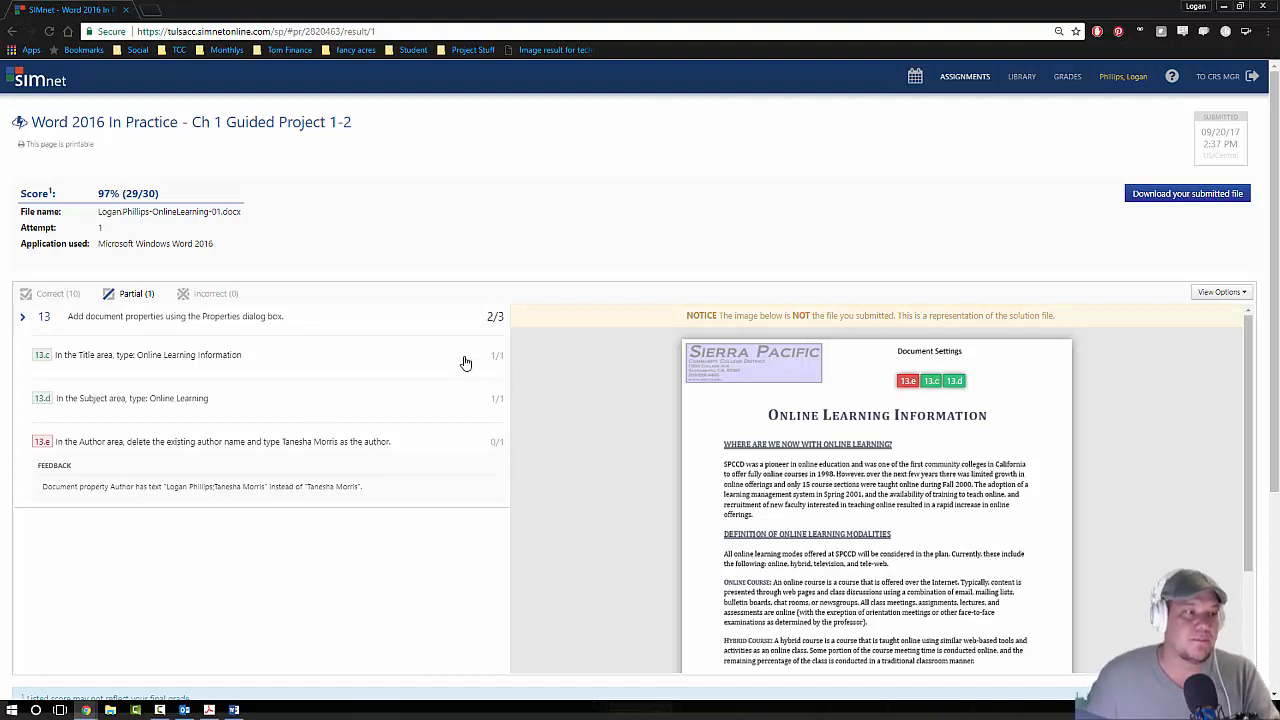
- Download the submitted file from the results page and open it in Word with editing enabled
click(1204, 195)
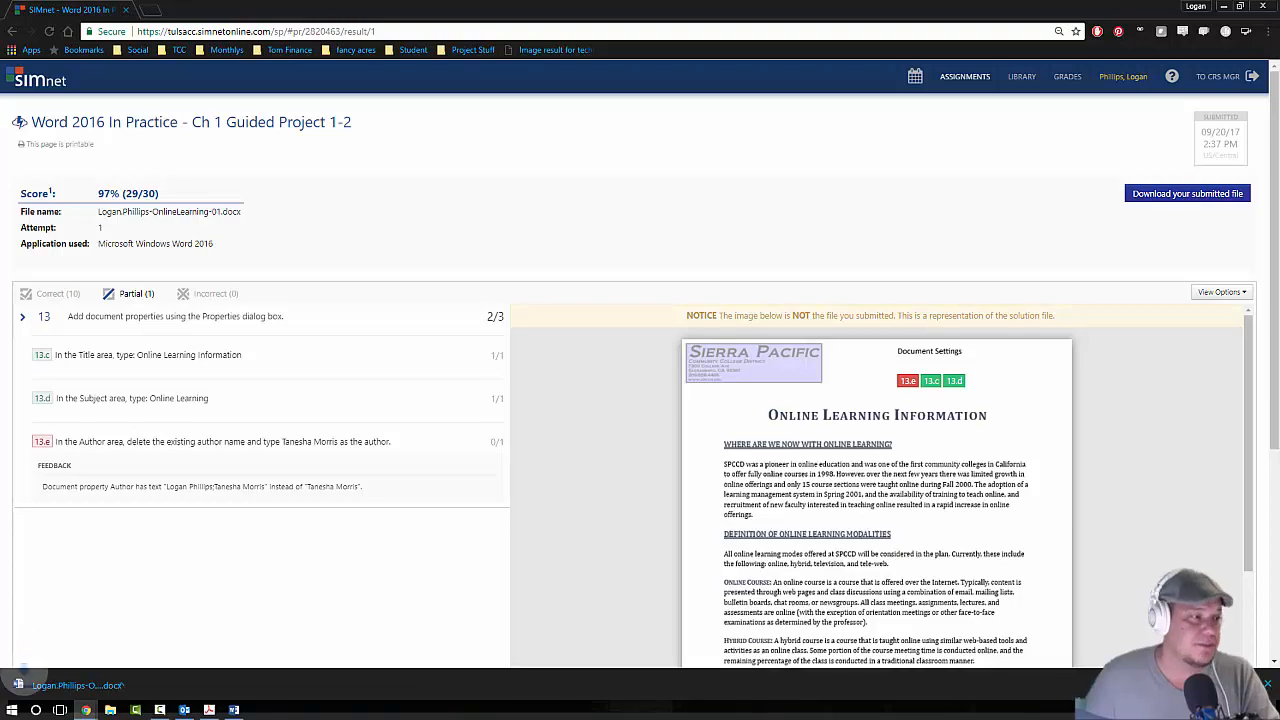
click(76, 685)
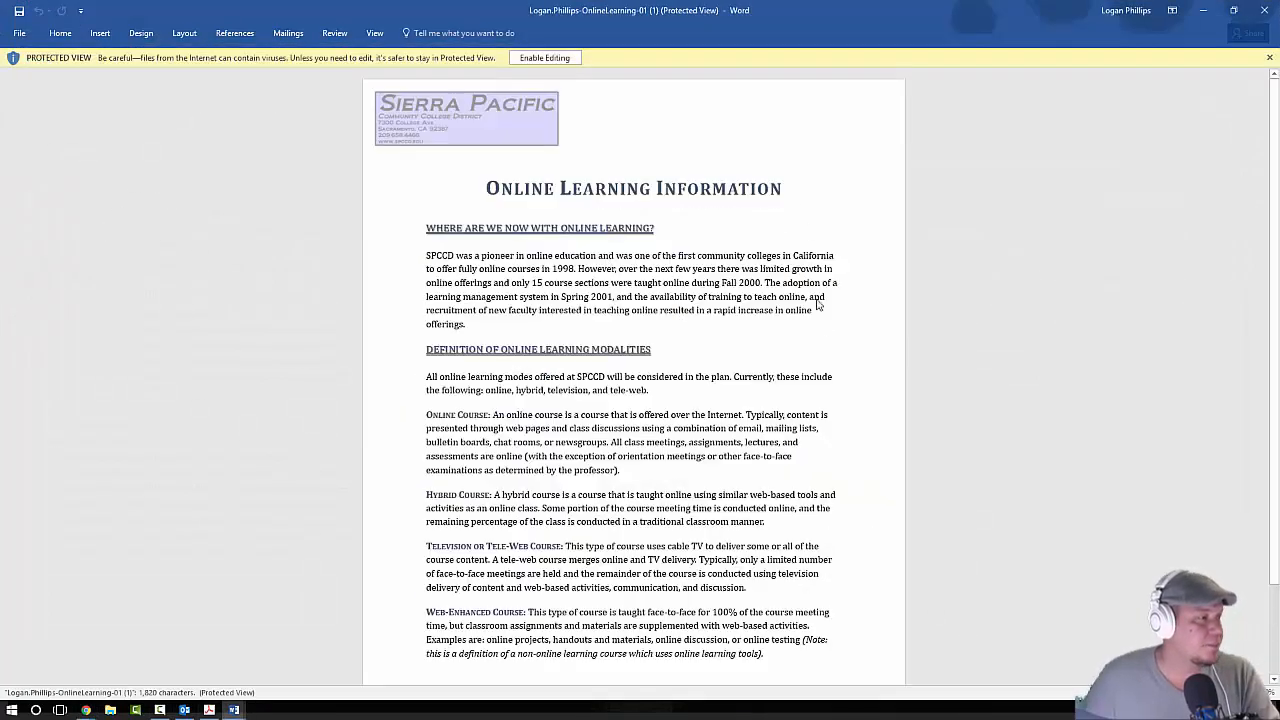
click(529, 58)
- Remove the first listed author from the downloaded document's properties, leaving only the added author, and save the document
click(20, 32)
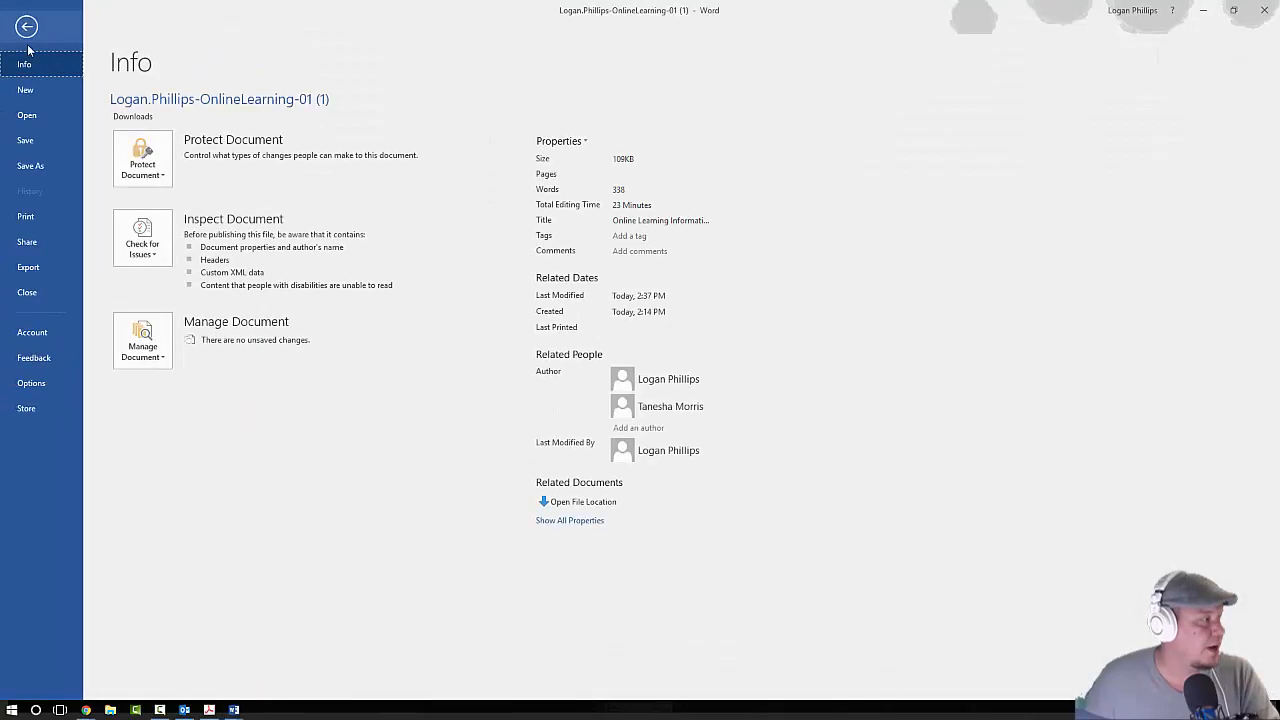
click(700, 384)
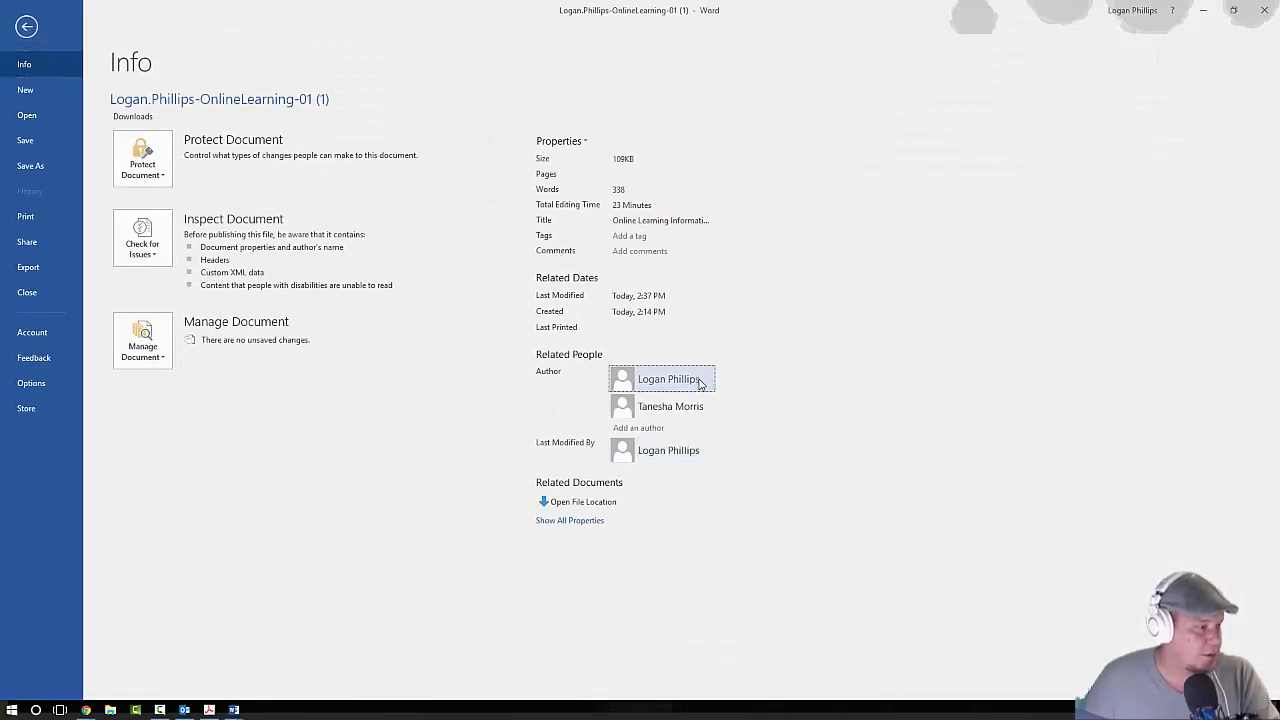
right_click(701, 382)
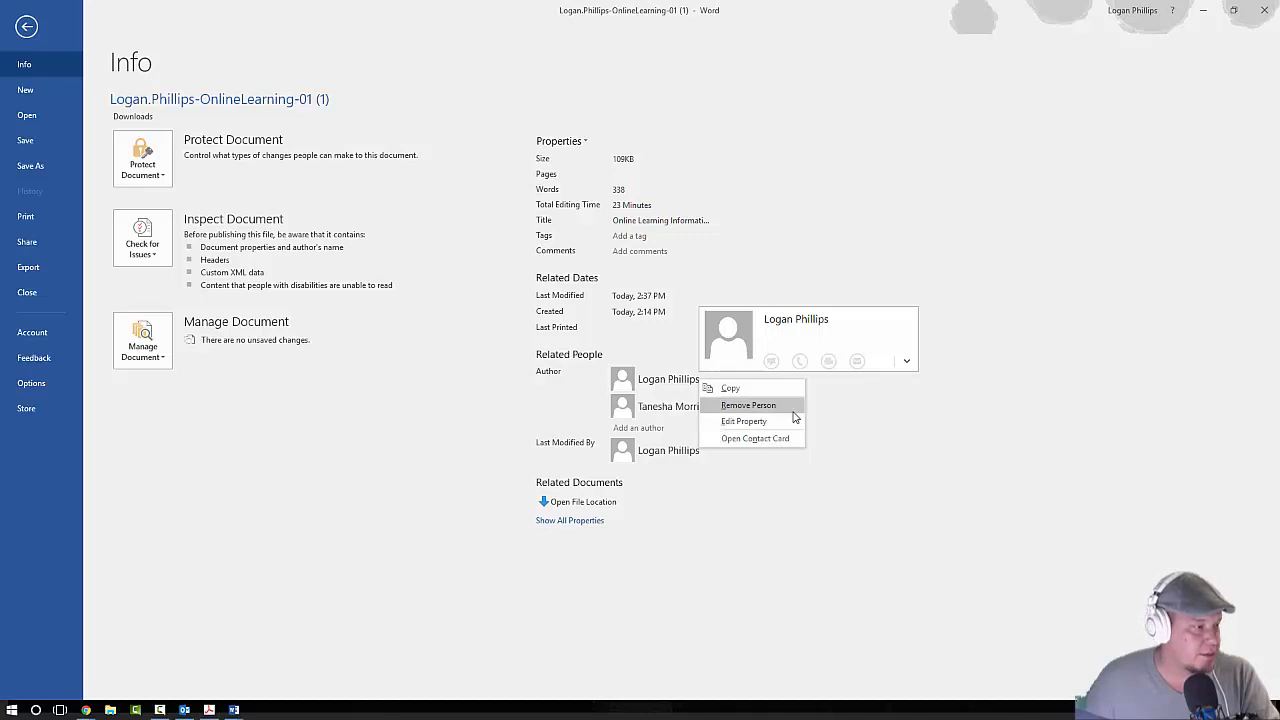
click(748, 405)
click(941, 440)
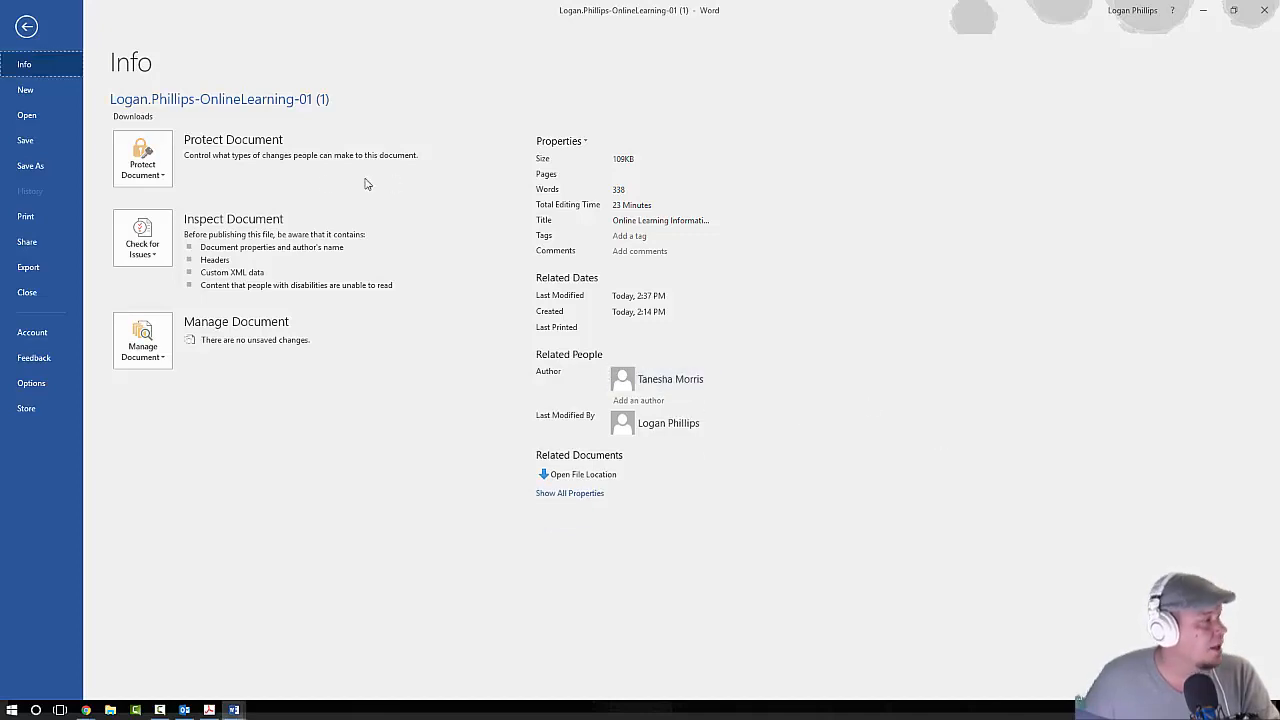
click(27, 26)
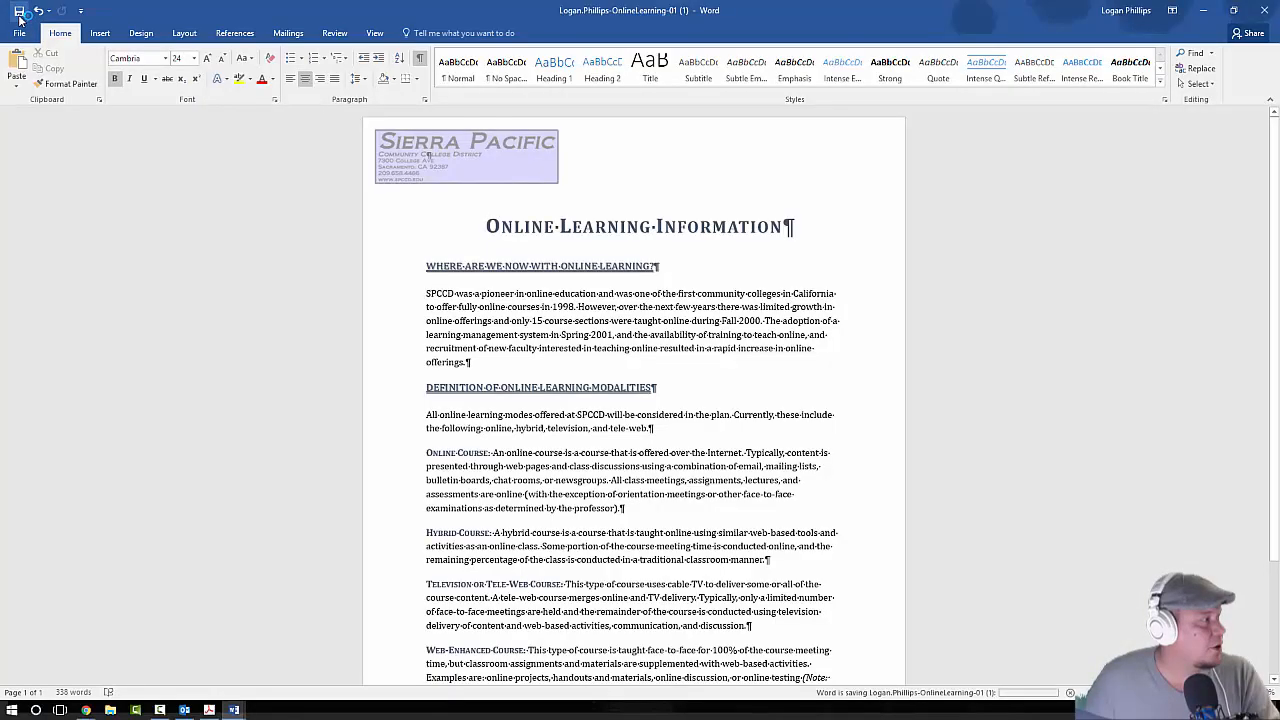
click(21, 33)
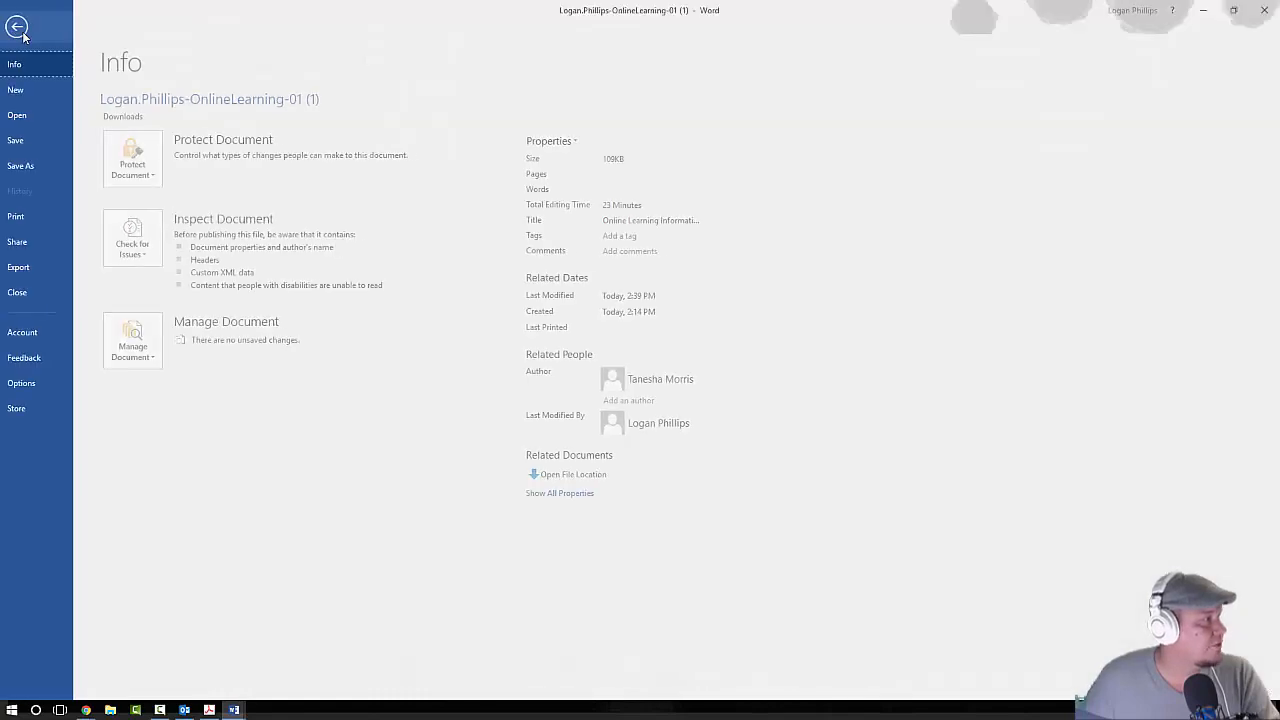
- Save a copy of the corrected OnlineLearning-01 (1) document to the Desktop as a Word document
click(43, 166)
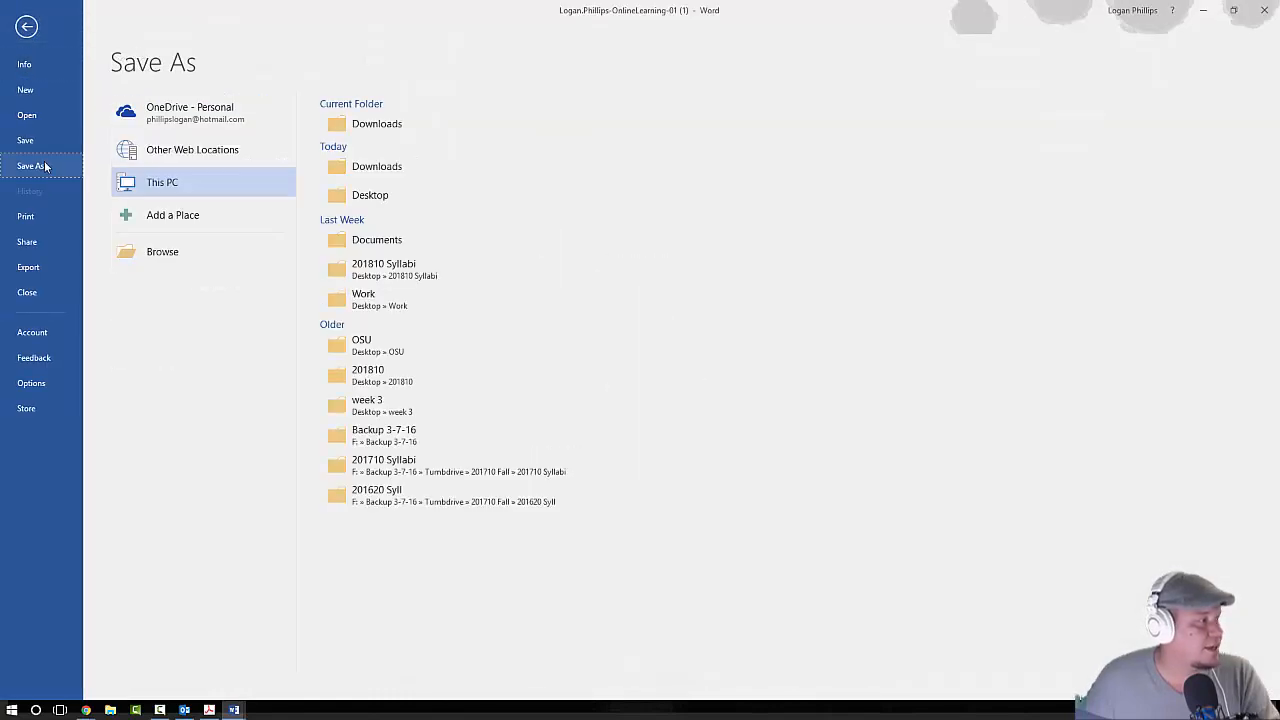
click(340, 166)
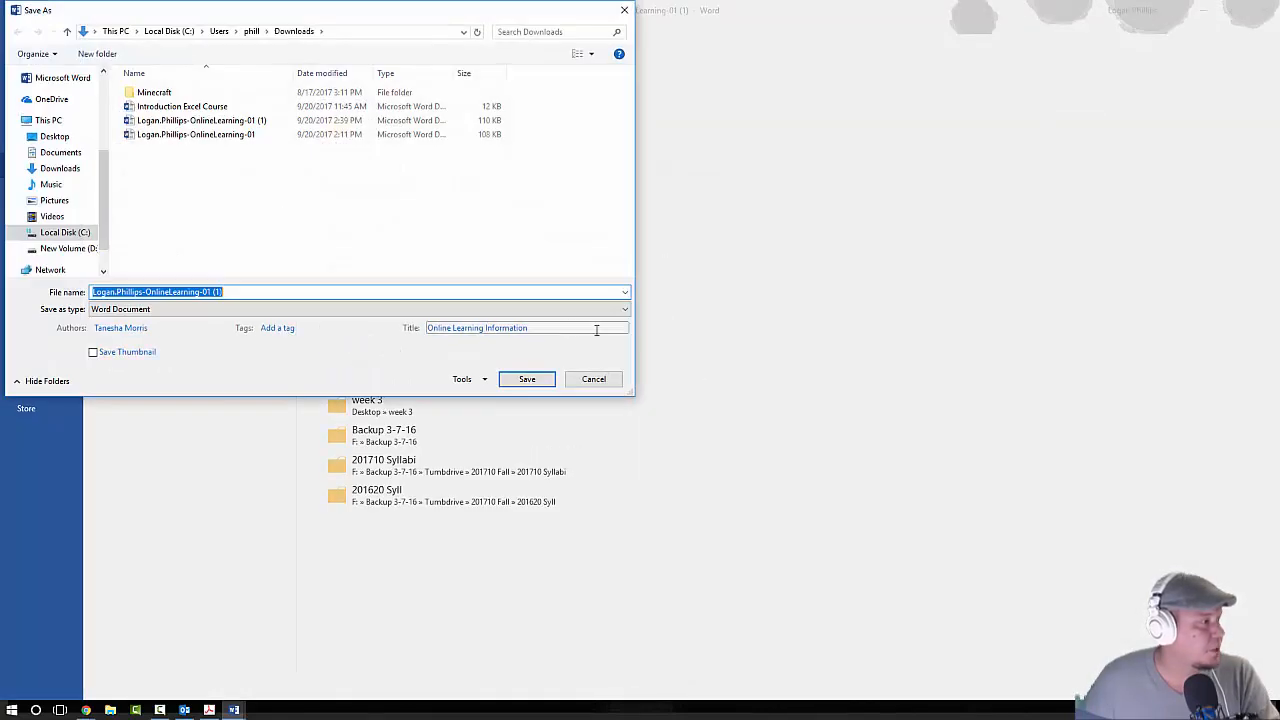
click(593, 378)
click(440, 192)
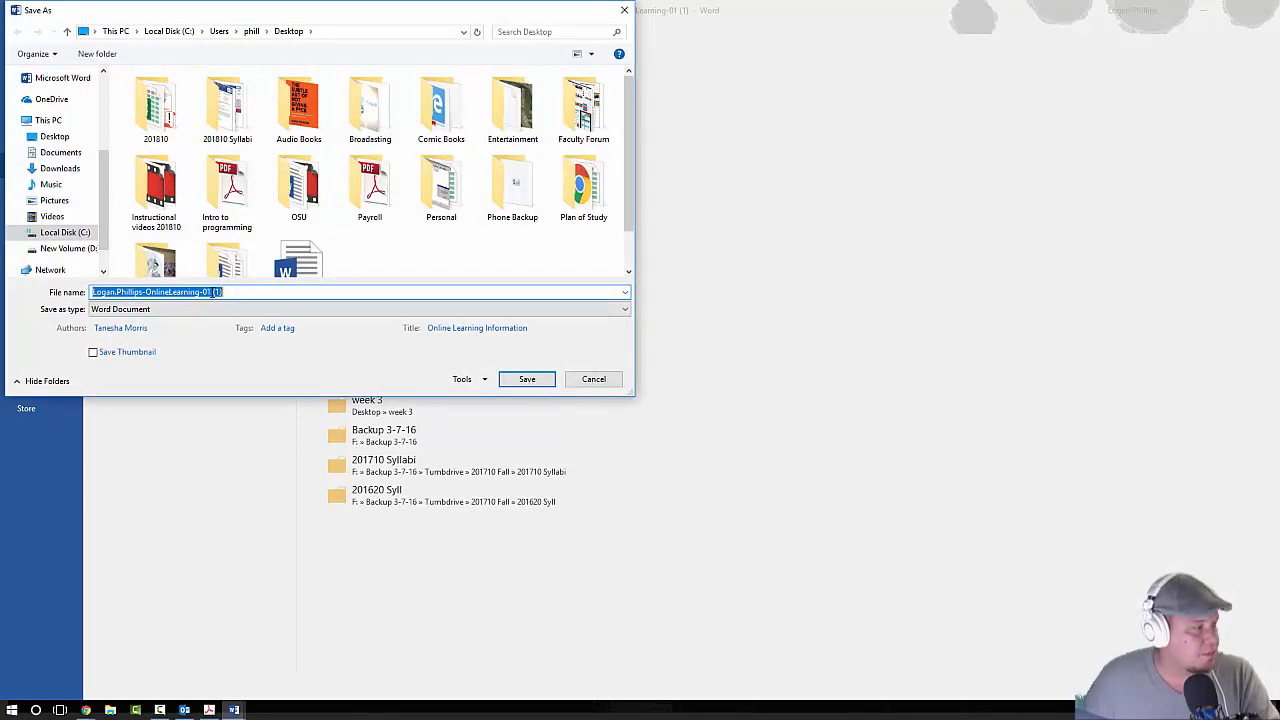
click(244, 292)
click(527, 379)
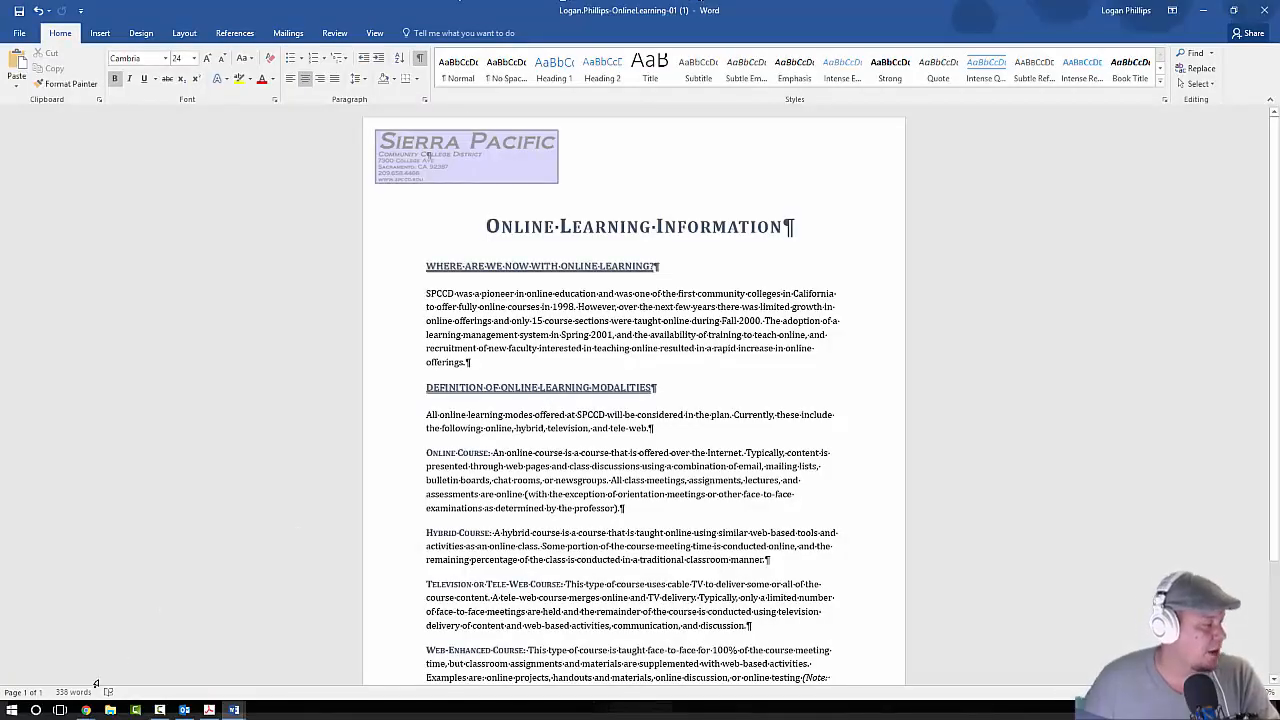
- Switch to the SIMnet results page in the browser and return to the Ch 1 Guided Project 1-2 assignment page
mouse_move(88, 709)
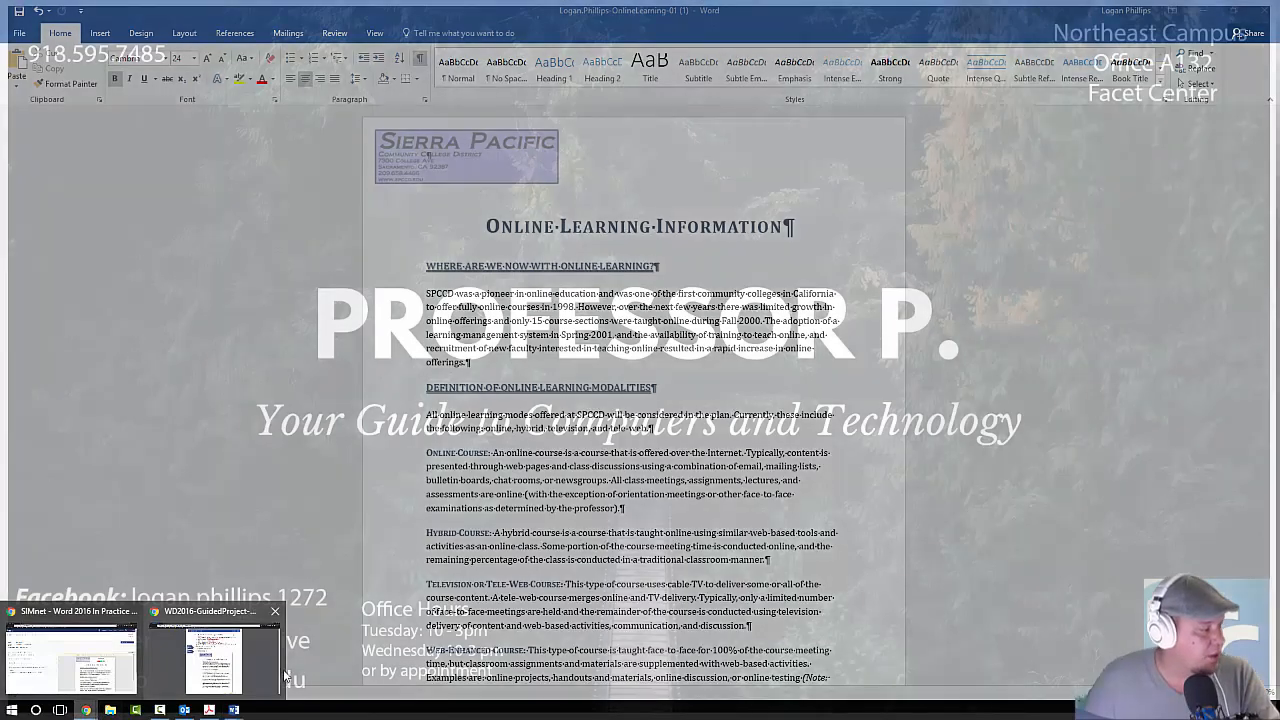
click(25, 688)
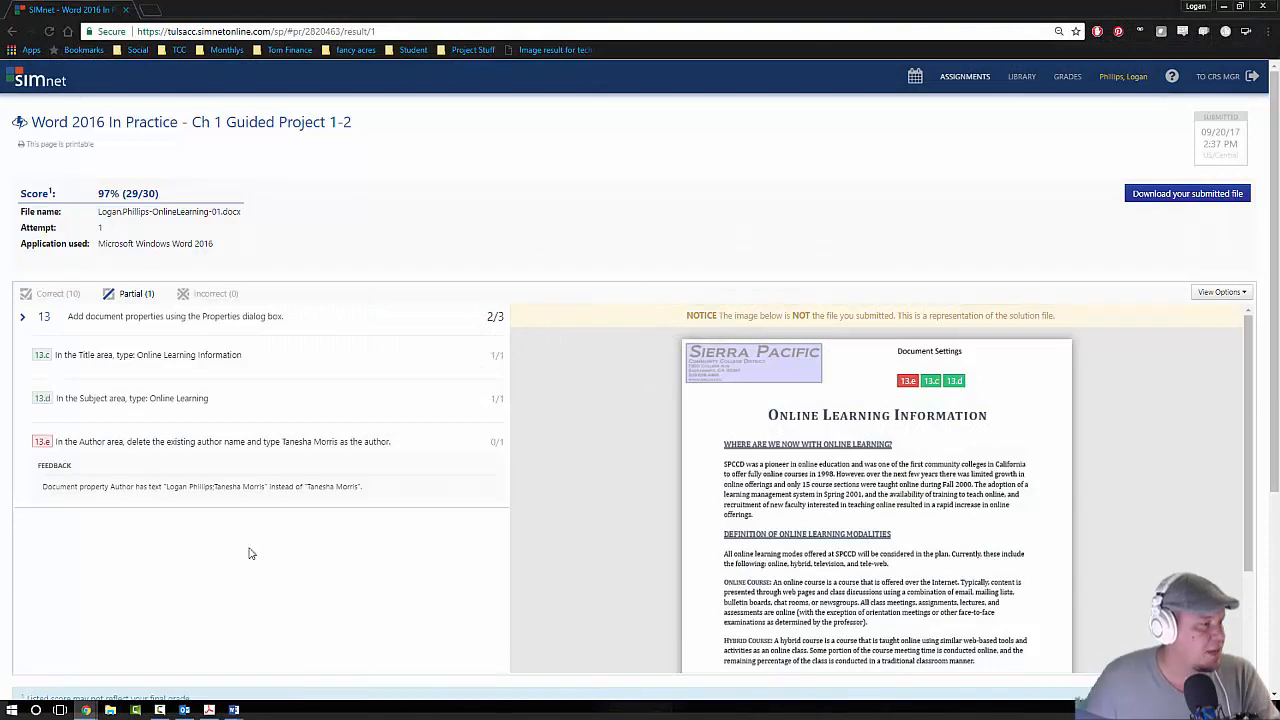
scroll(569, 375, down, 2)
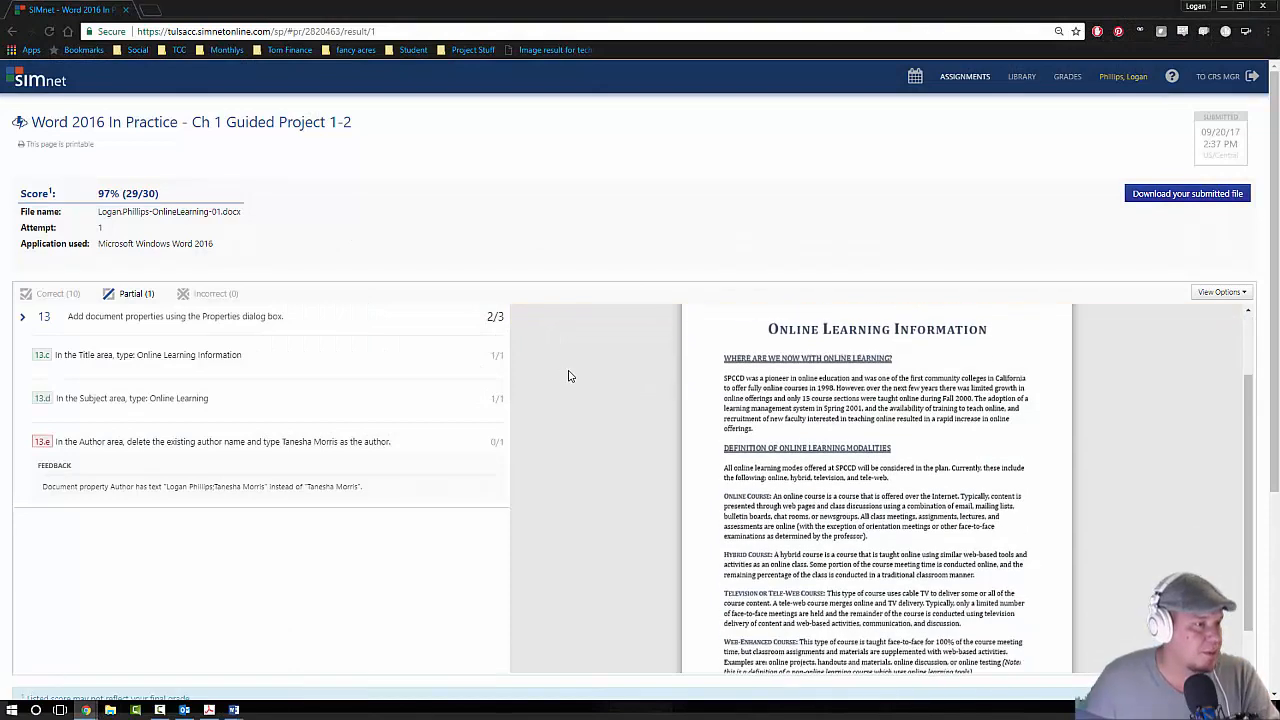
scroll(571, 376, up, 2)
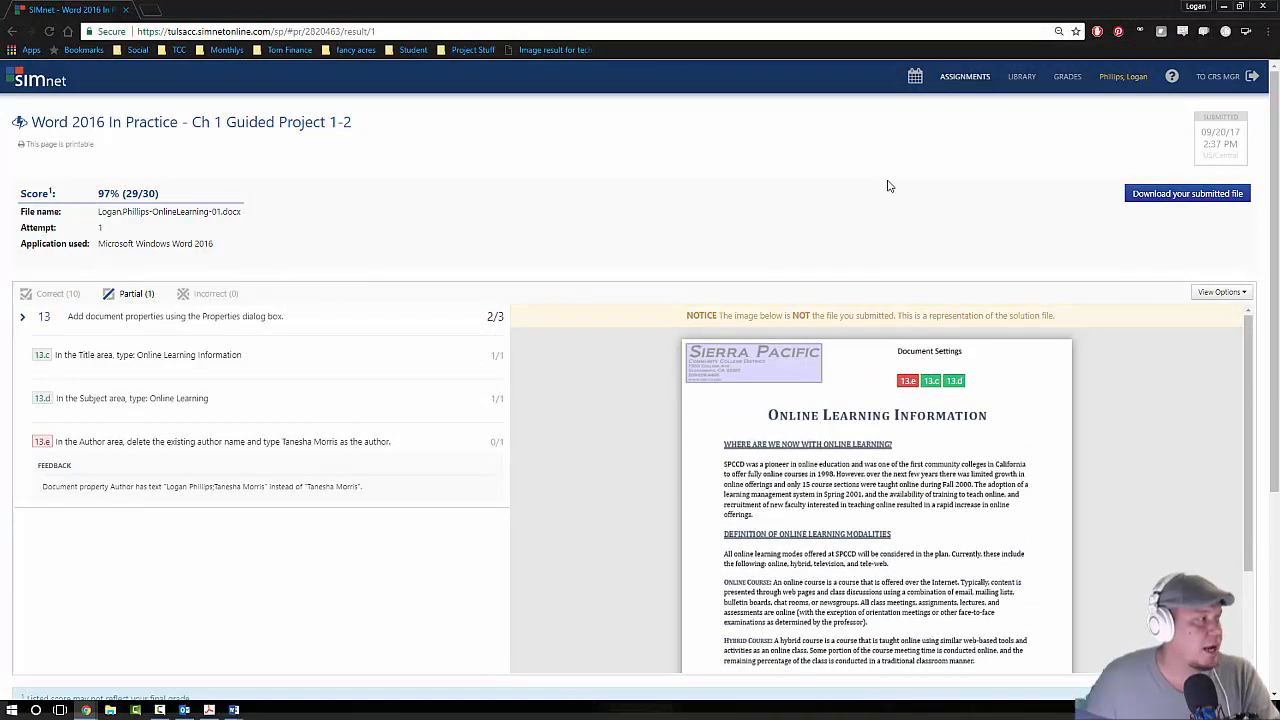
click(1231, 294)
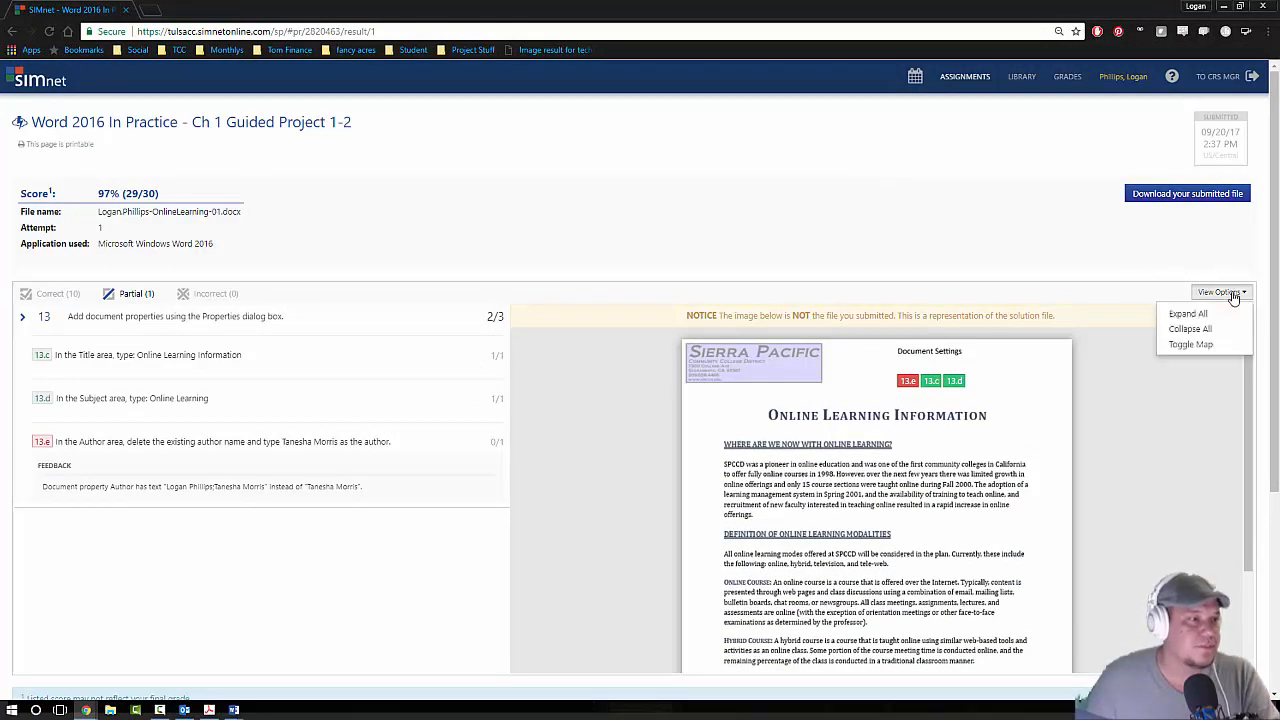
click(1127, 275)
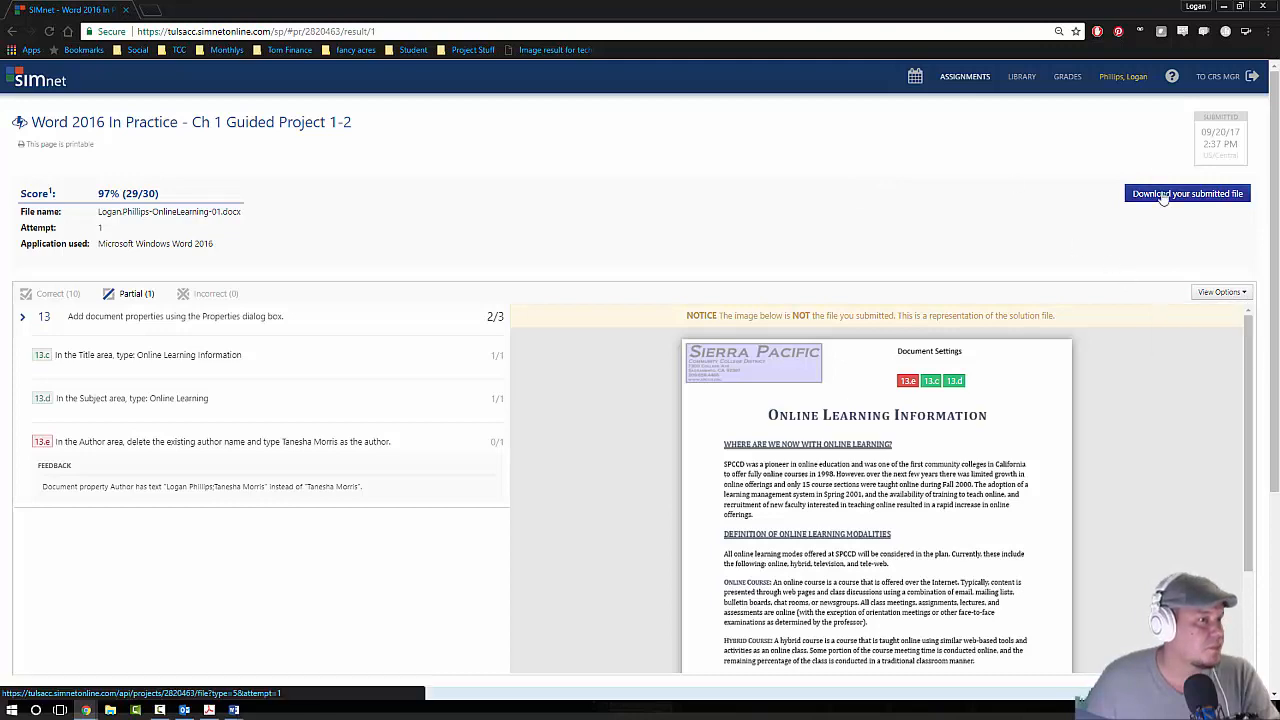
scroll(600, 440, down, 1)
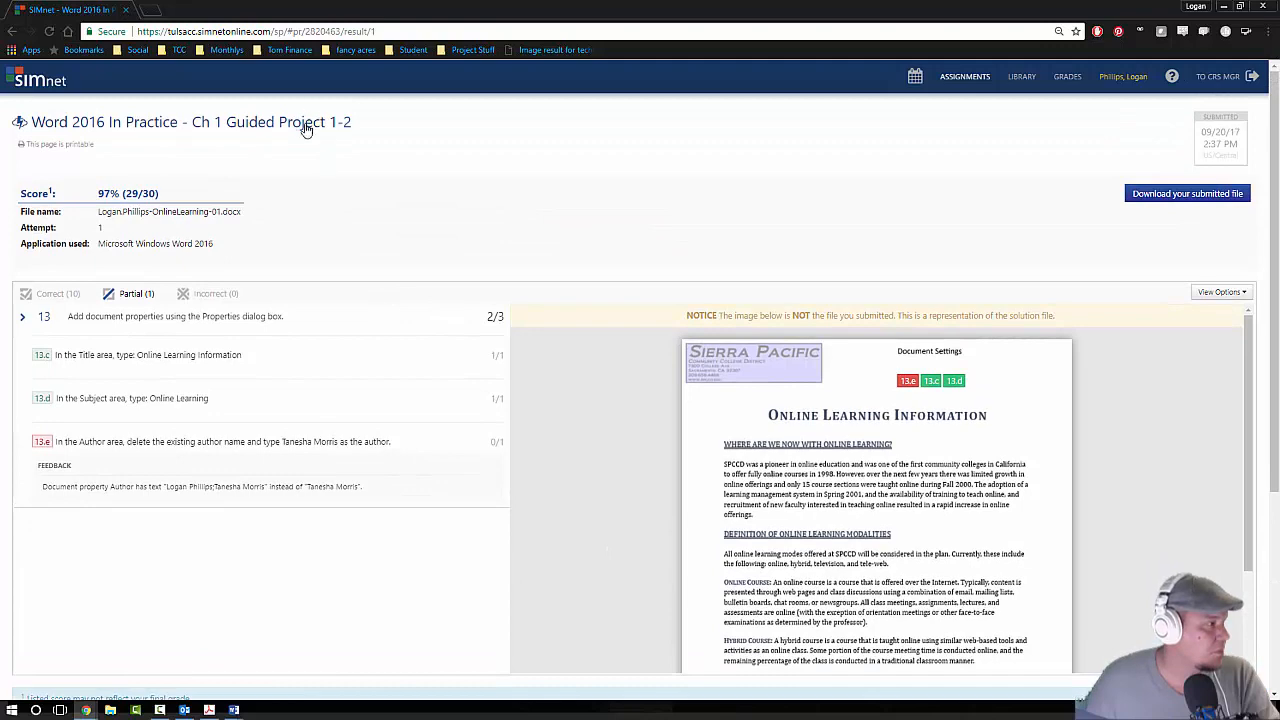
click(307, 124)
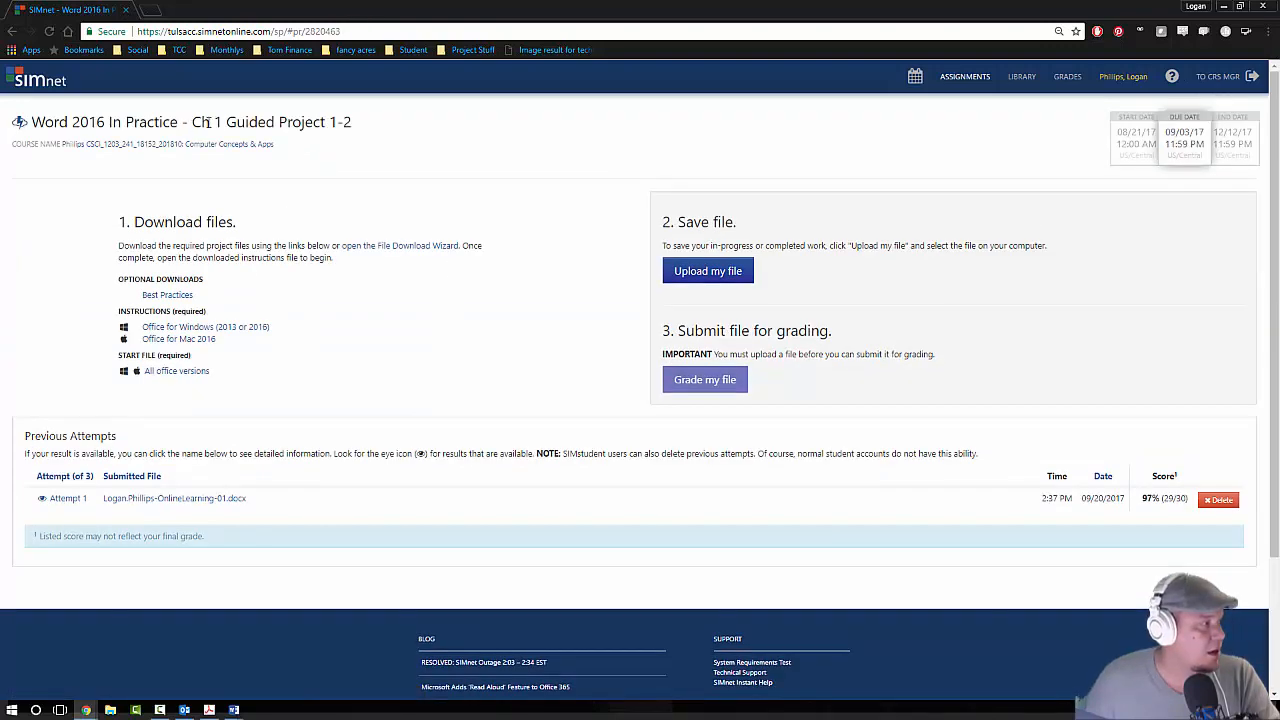
- Upload the corrected OnlineLearning-01 (1) document from the Desktop and submit it for grading
click(708, 270)
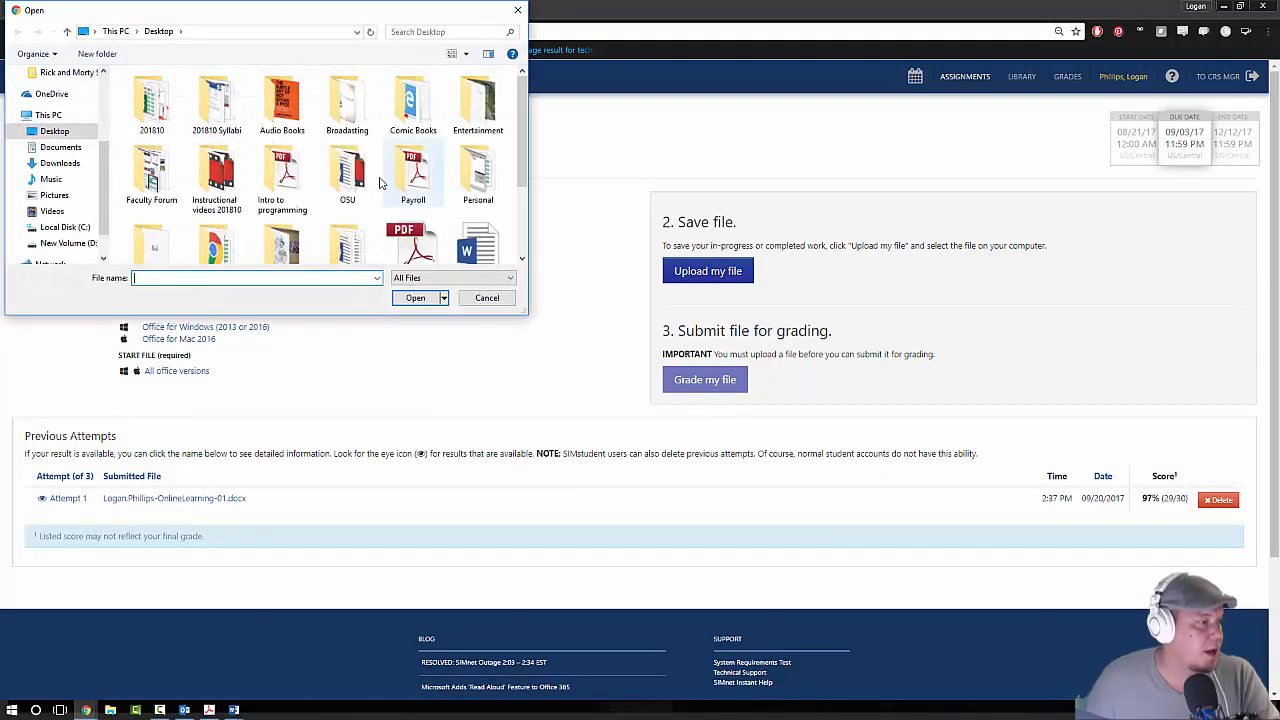
scroll(381, 182, down, 3)
scroll(381, 182, down, 2)
click(486, 148)
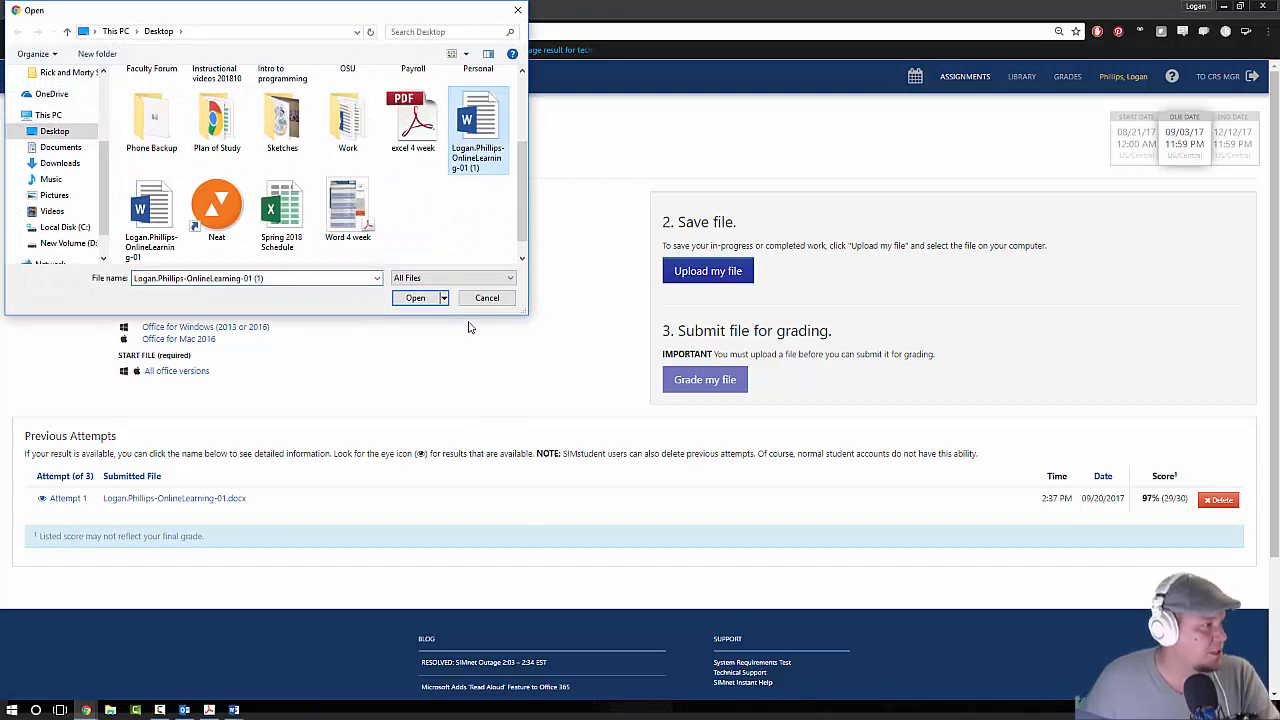
click(418, 300)
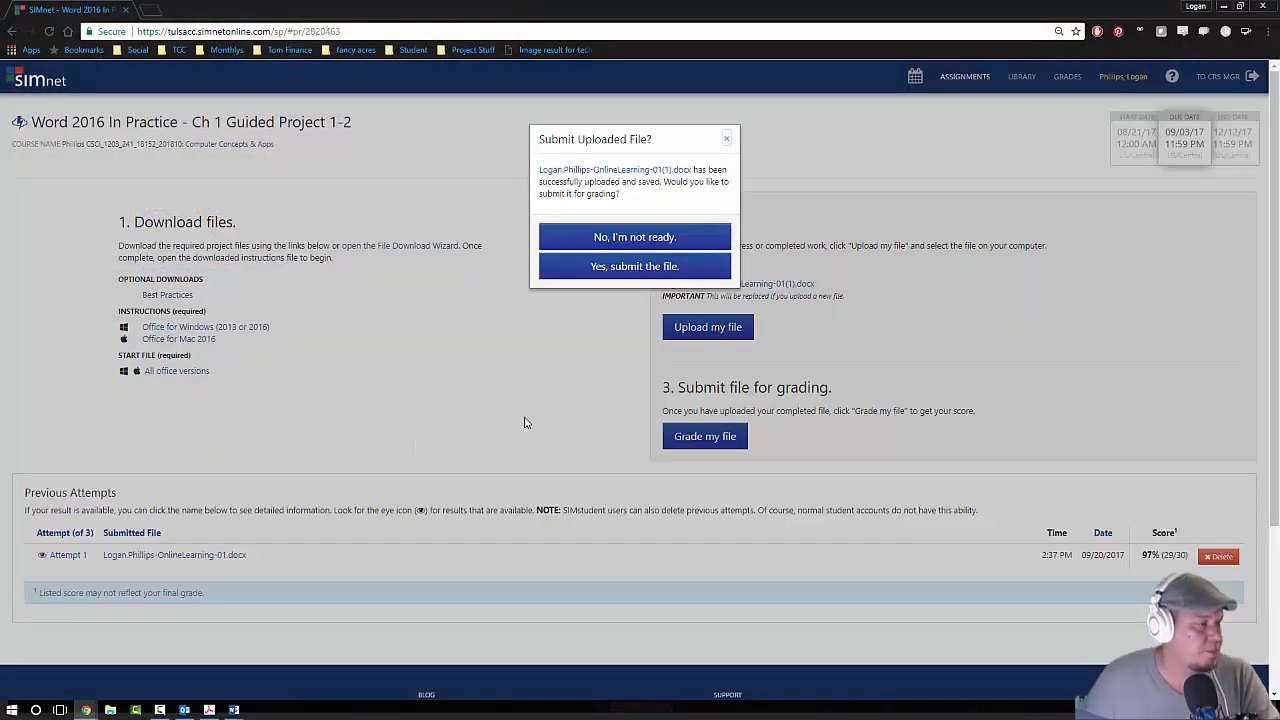
click(622, 268)
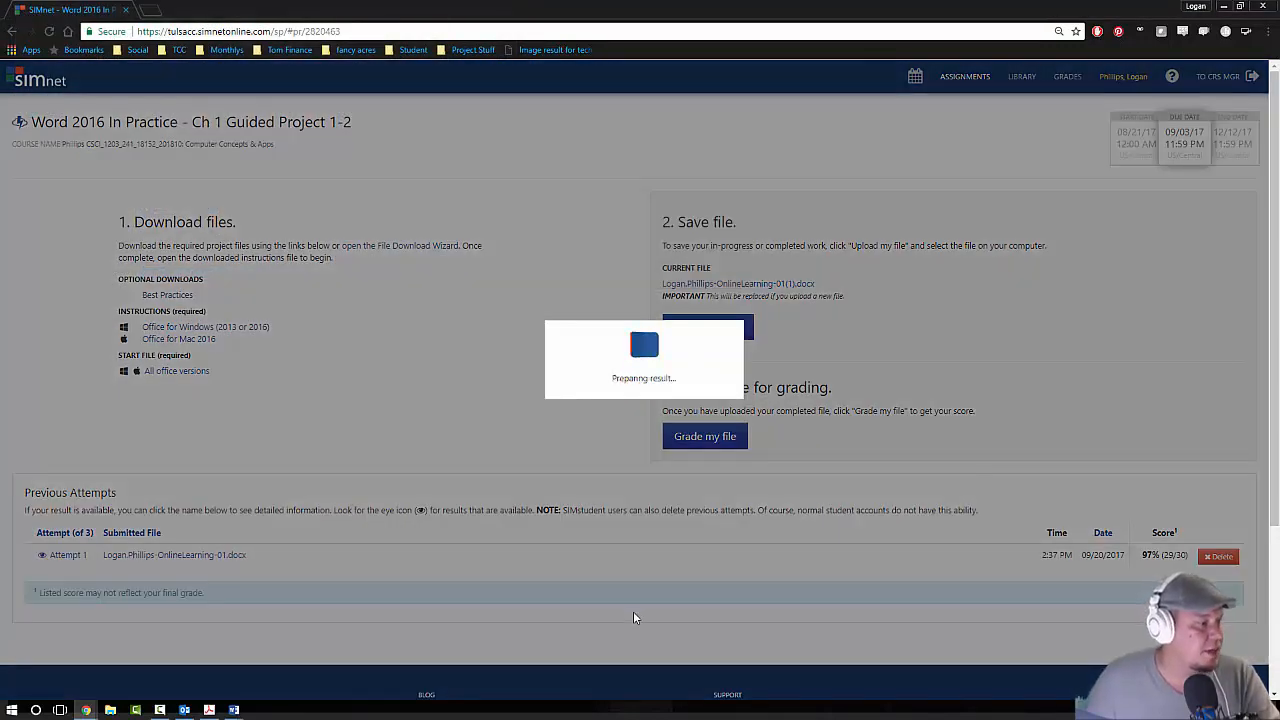